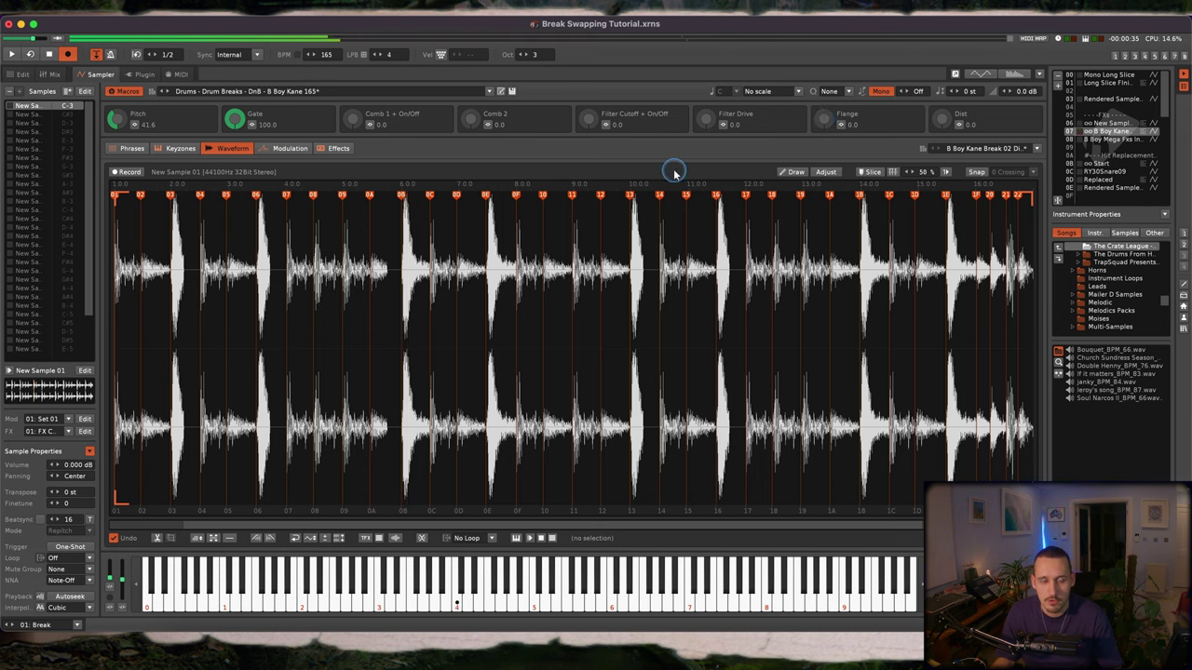
- Switch to the audio editor and record the sliced B Boy Kane break into Untitled 2 while sweeping its Pitch macro to 41.2 in Renoise
key(super+Tab)
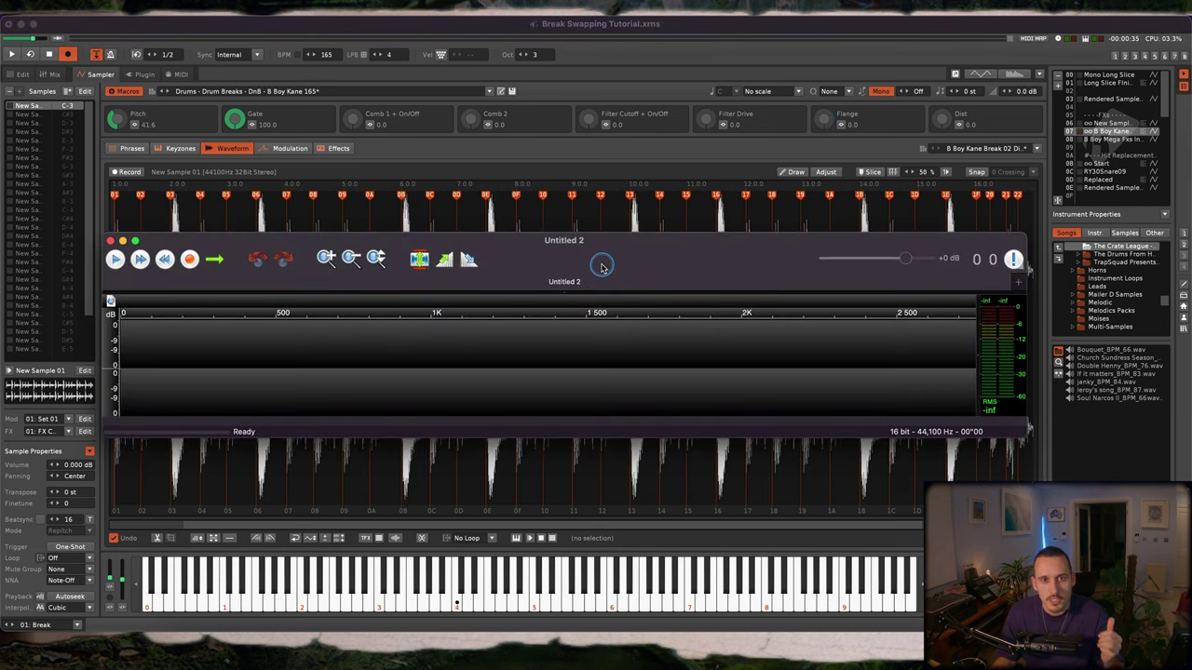
click(190, 259)
click(696, 52)
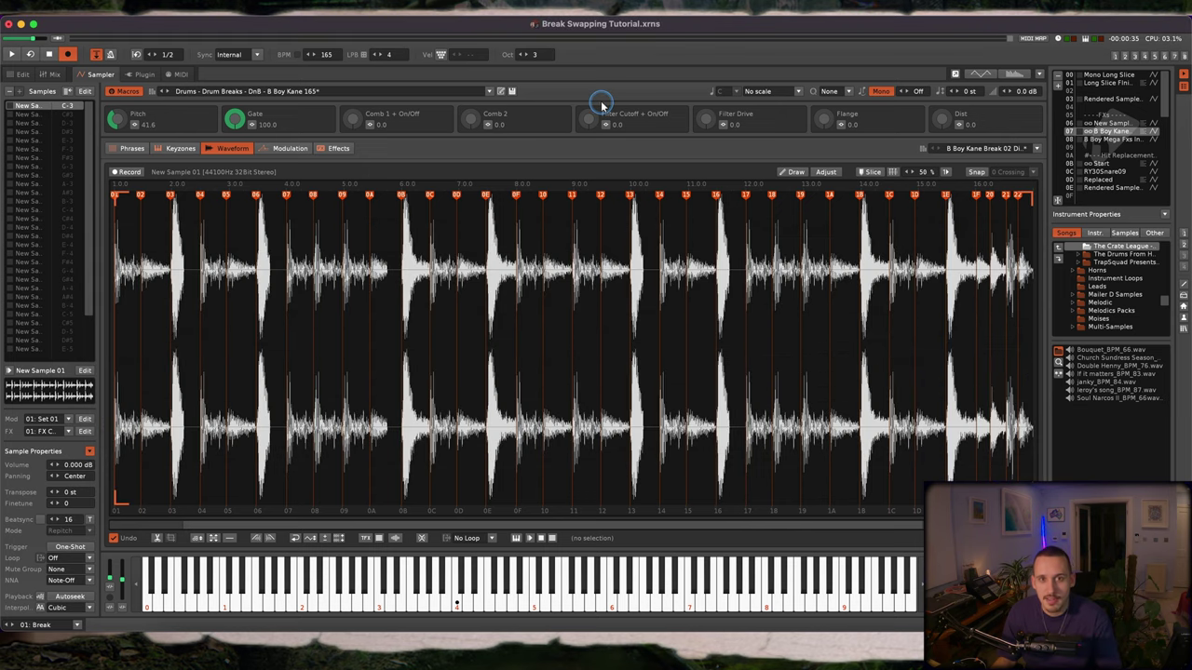
mouse_move(118, 122)
mouse_down()
mouse_move(127, 69)
mouse_move(127, 123)
mouse_up()
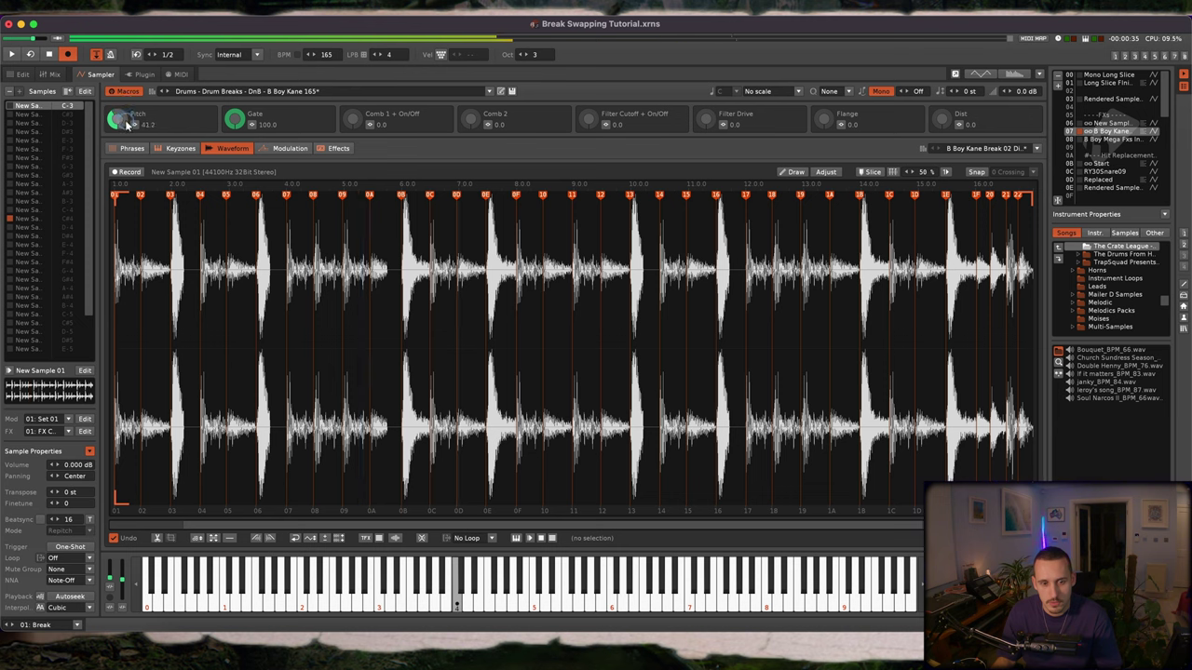
key(super+Tab)
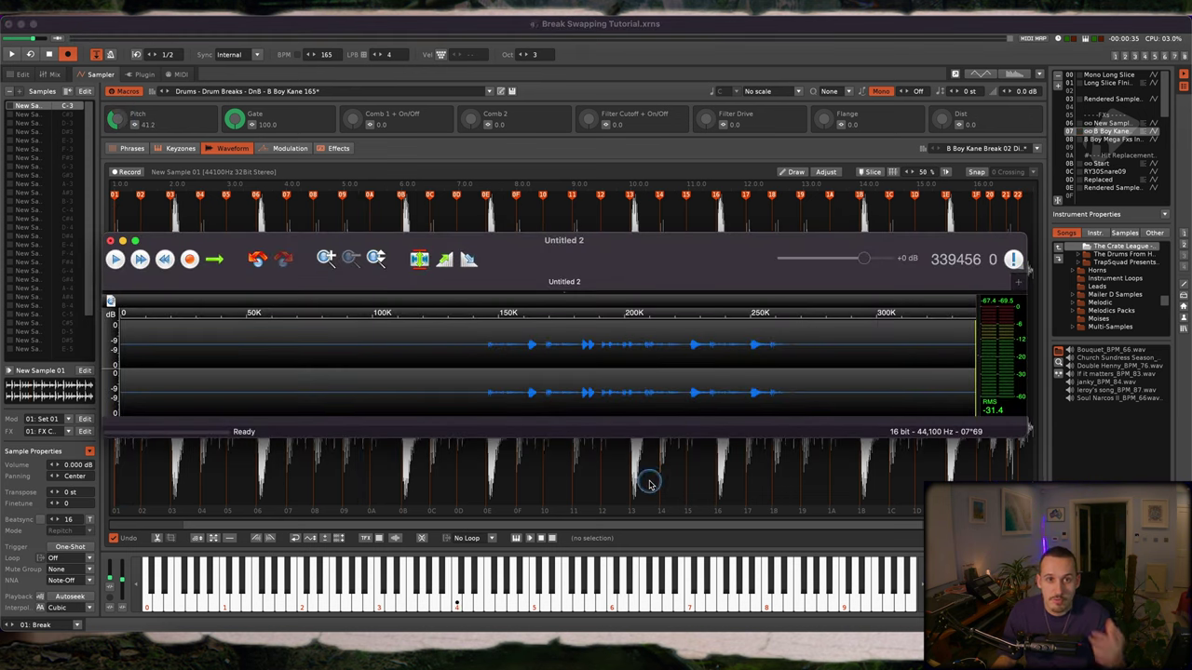
- Switch to the Drum Break Enhancement project in Logic Pro, at the start of the Long Recording region
click(443, 643)
click(443, 651)
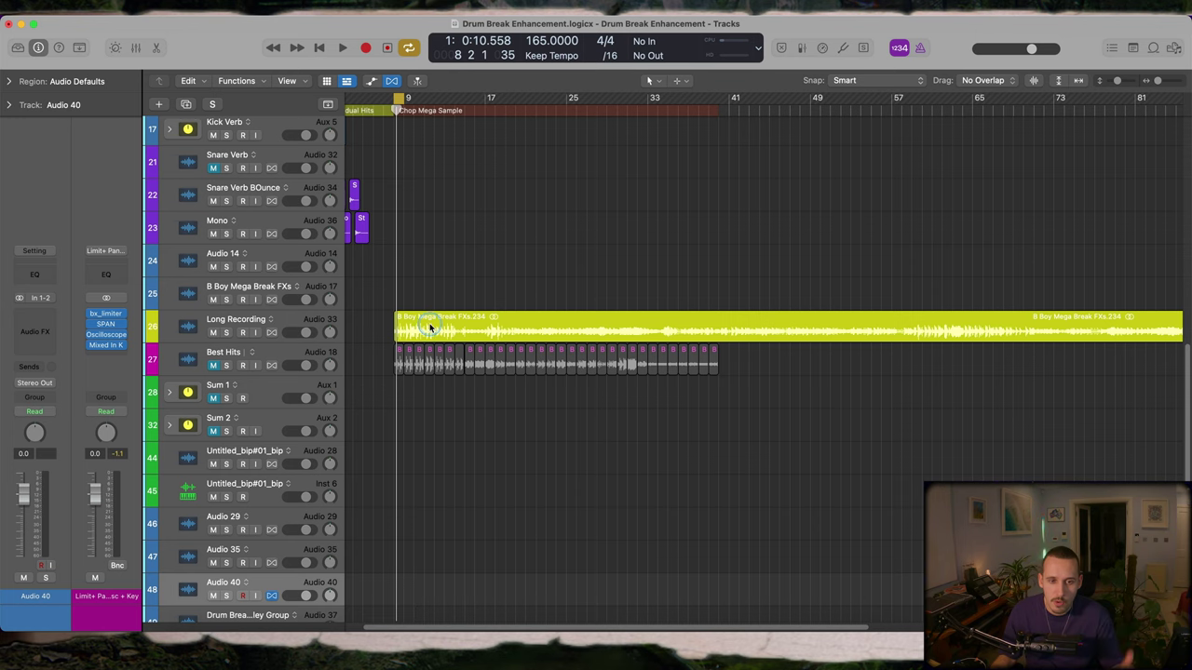
ctrl+alt+click(381, 315)
ctrl+alt+click(403, 252)
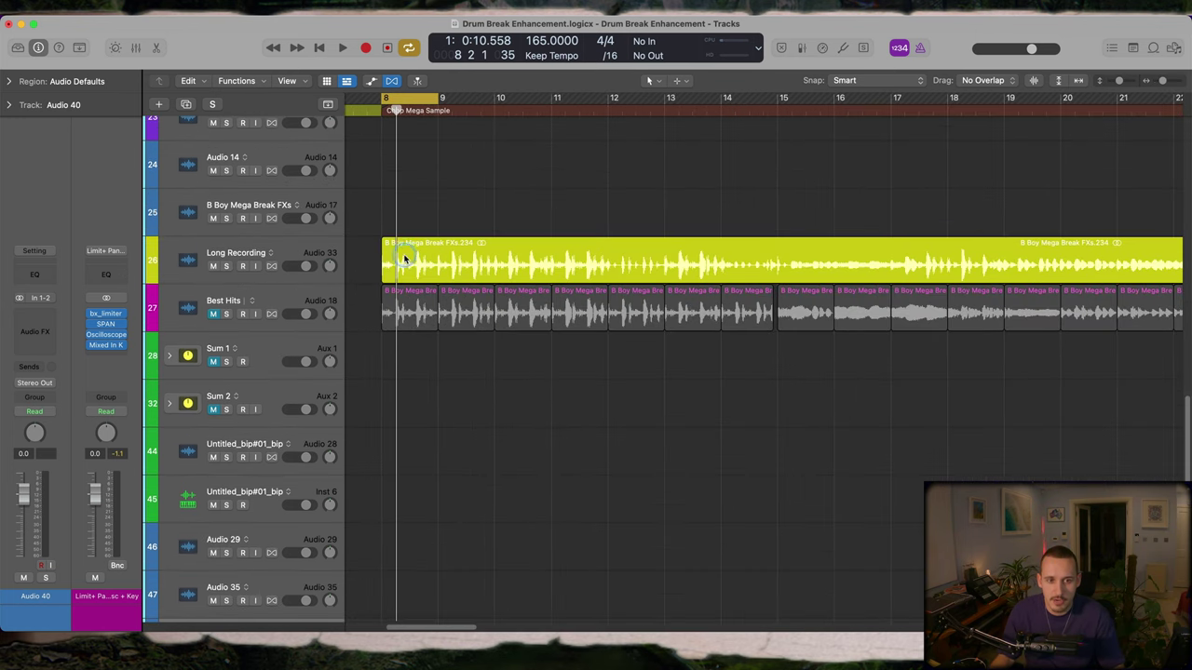
- Try to divide the whole Long Recording region into equal half-bar slices
alt+click(410, 249)
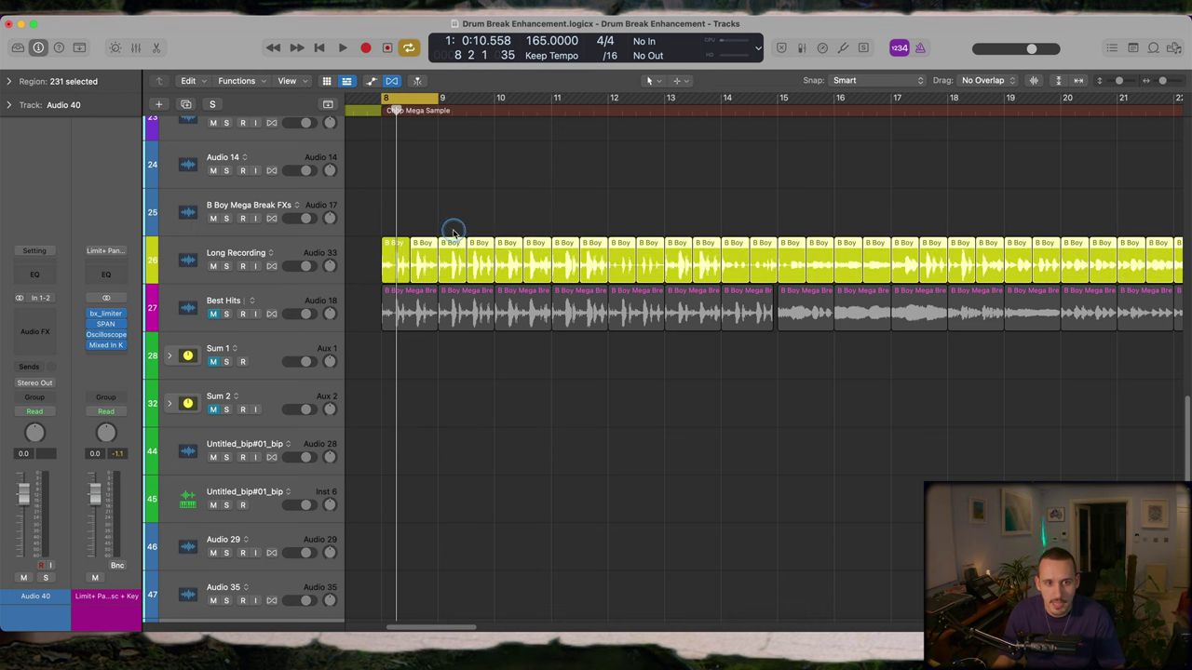
ctrl+alt+click(769, 237)
ctrl+alt+click(447, 245)
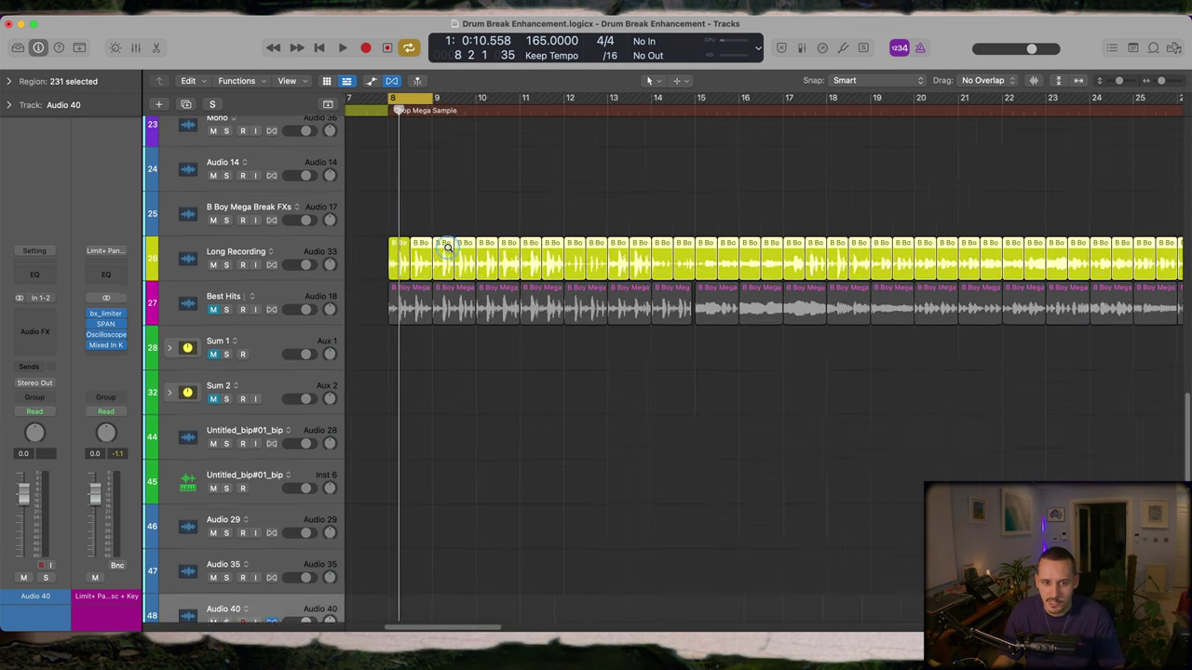
ctrl+alt+click(378, 243)
scroll(382, 239, up, 3)
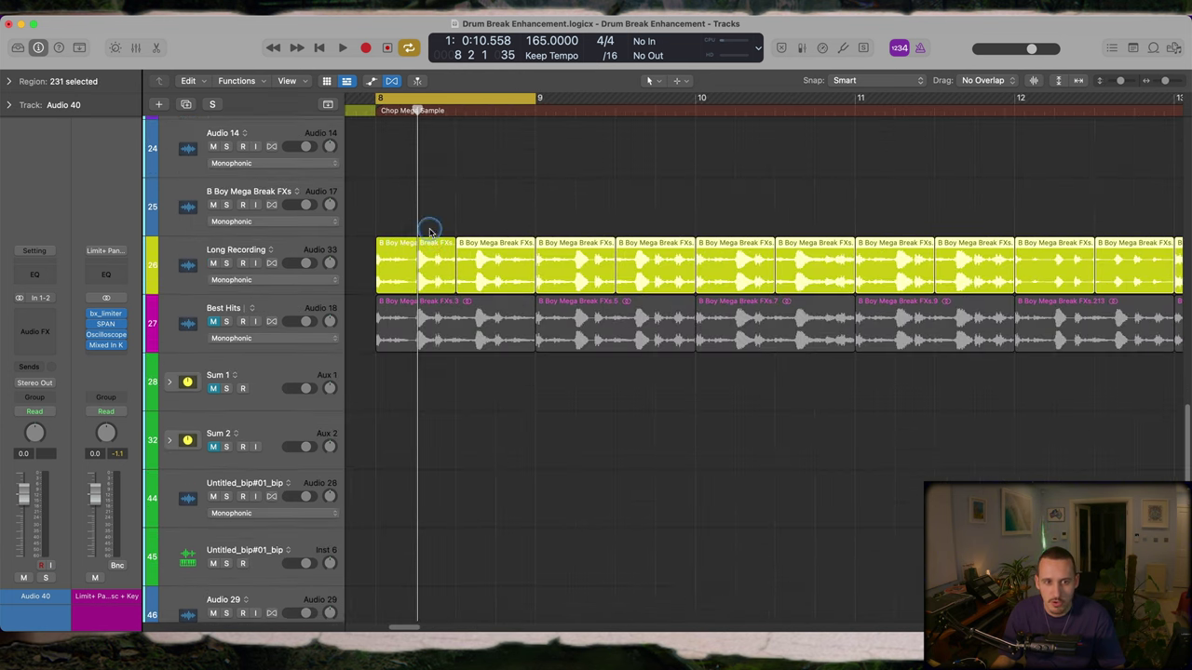
scroll(378, 104, left, 1)
click(419, 254)
key(super+z)
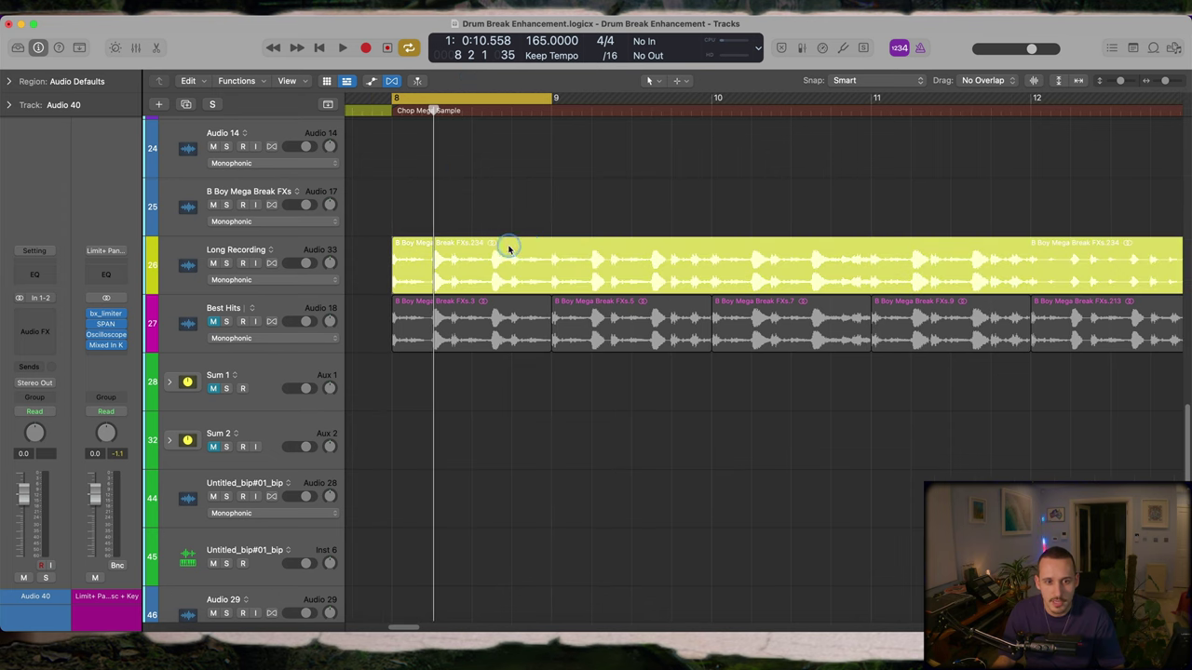
- Divide the whole Long Recording region into equal one-bar slices and audition the first slice
alt+click(551, 240)
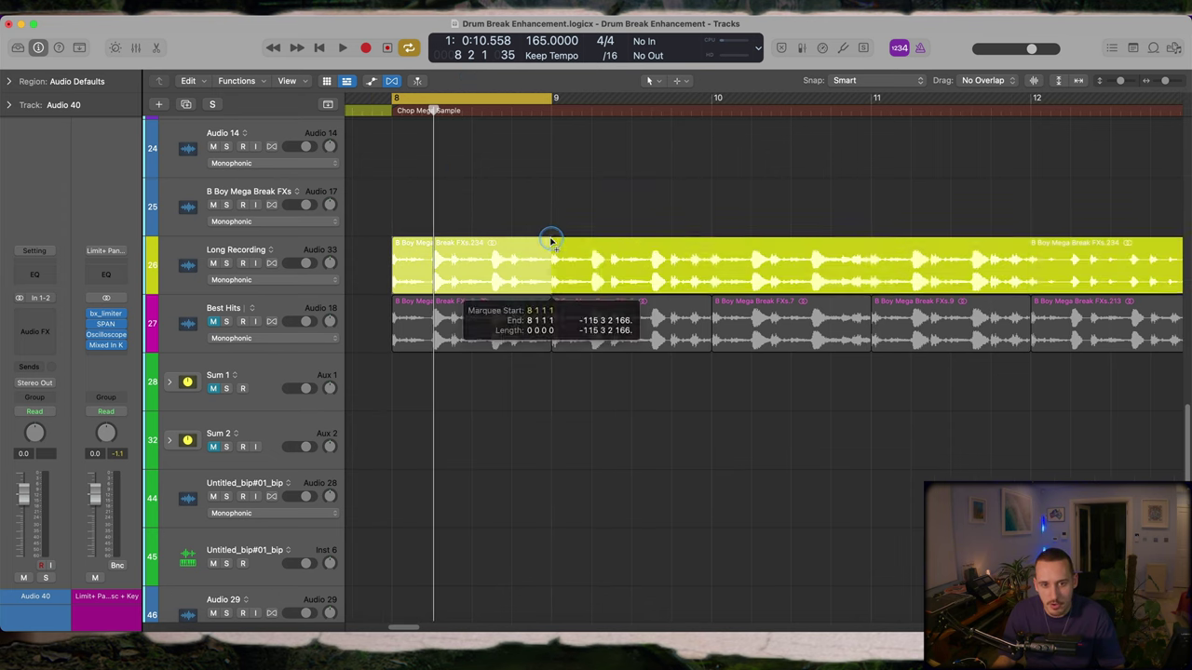
ctrl+alt+click(601, 227)
click(505, 258)
key(space)
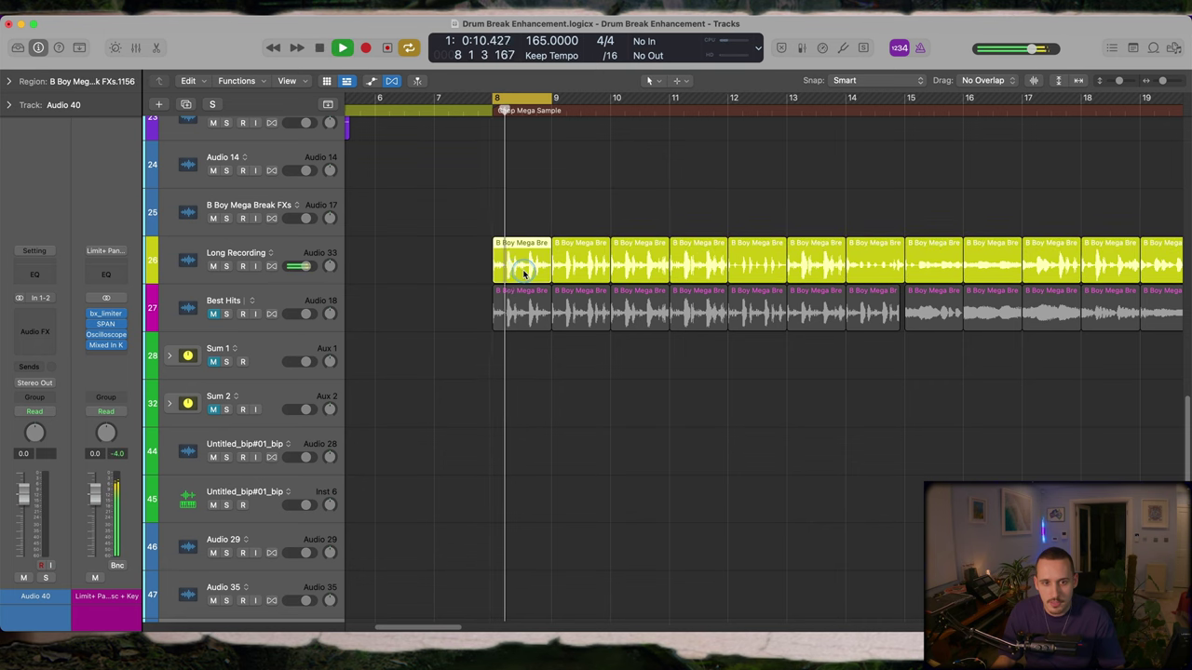
key(space)
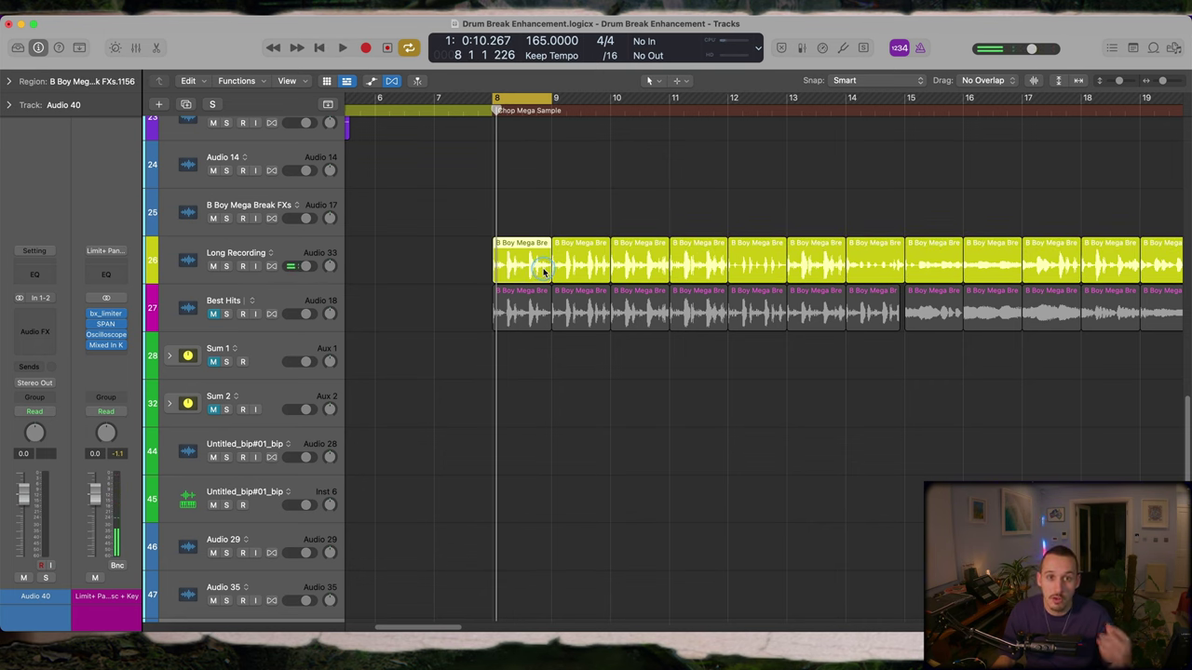
- Mute the Long Recording track, unmute the Best Hits track and play back its selected slices
ctrl+alt+click(535, 268)
ctrl+alt+click(535, 268)
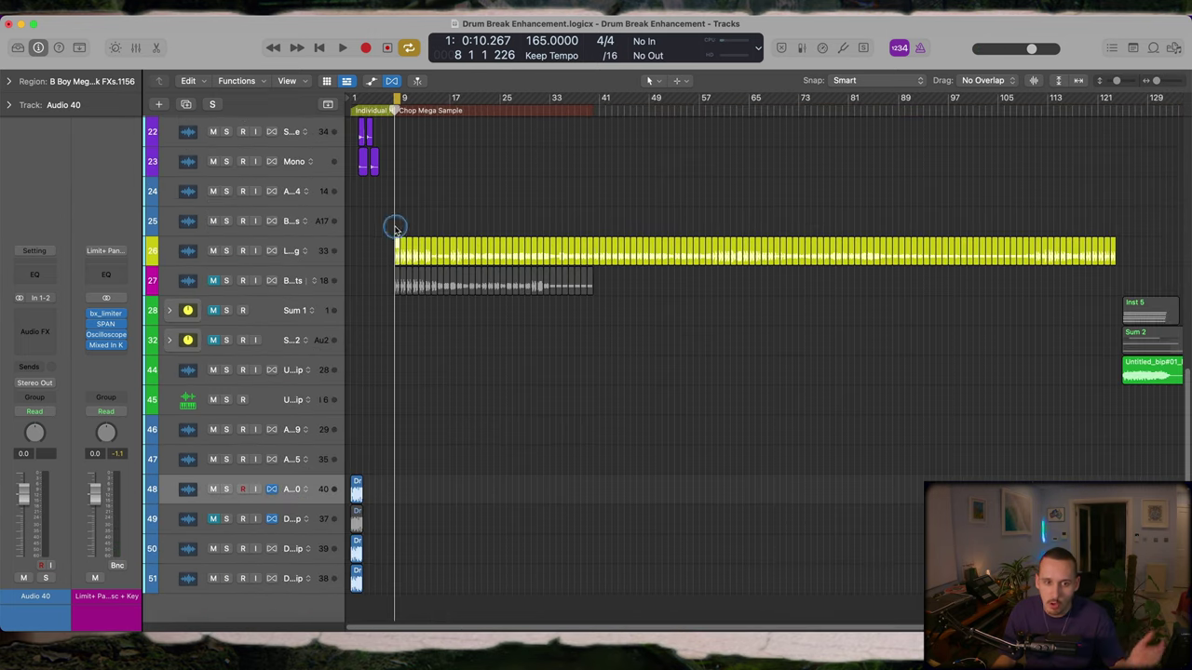
click(213, 251)
click(213, 280)
key(z)
key(space)
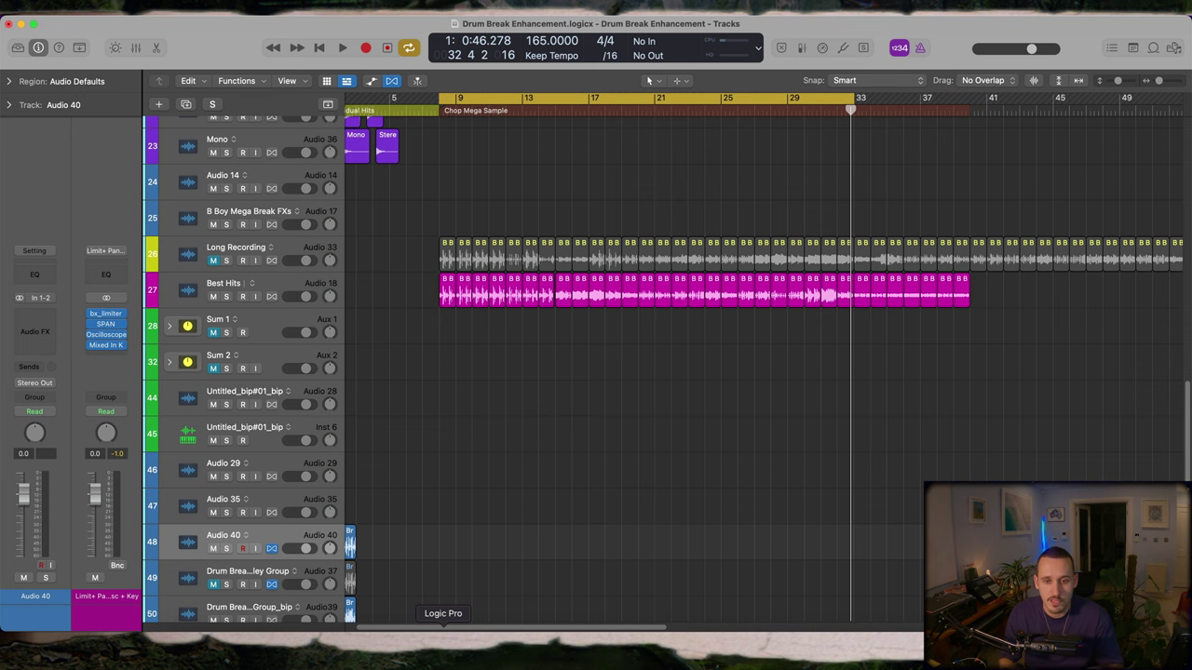
click(473, 642)
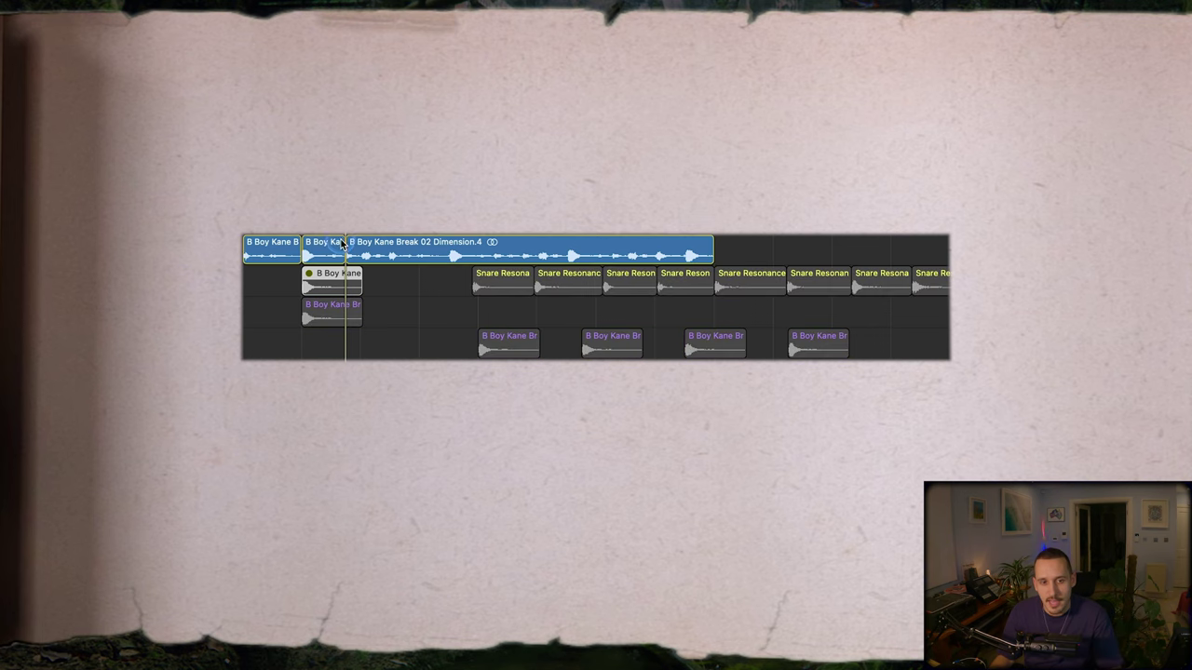
- Select the snare portion of the B Boy Kane break region and audition it
drag(344, 242, 298, 247)
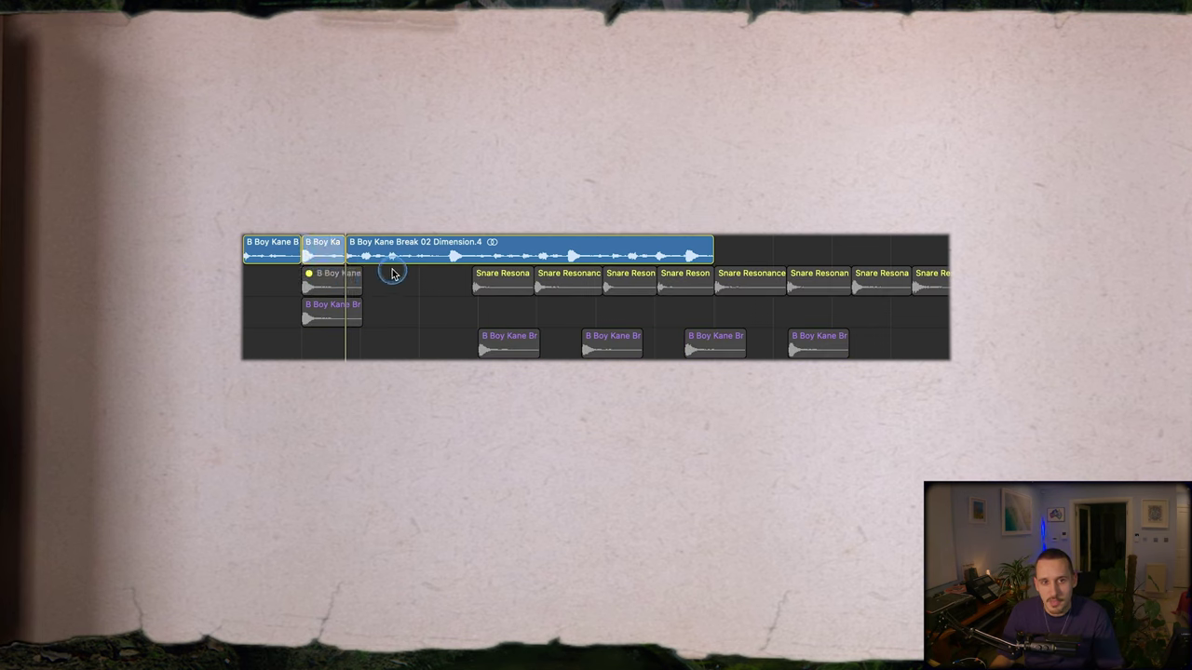
key(space)
key(space)
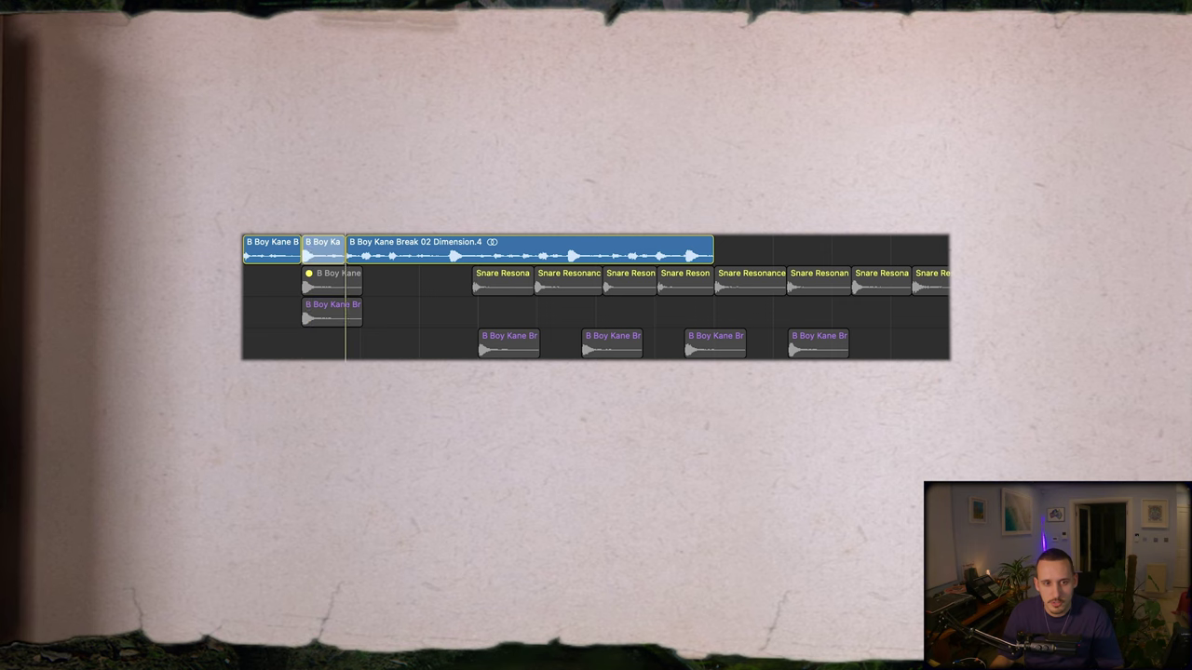
key(ctrl+s)
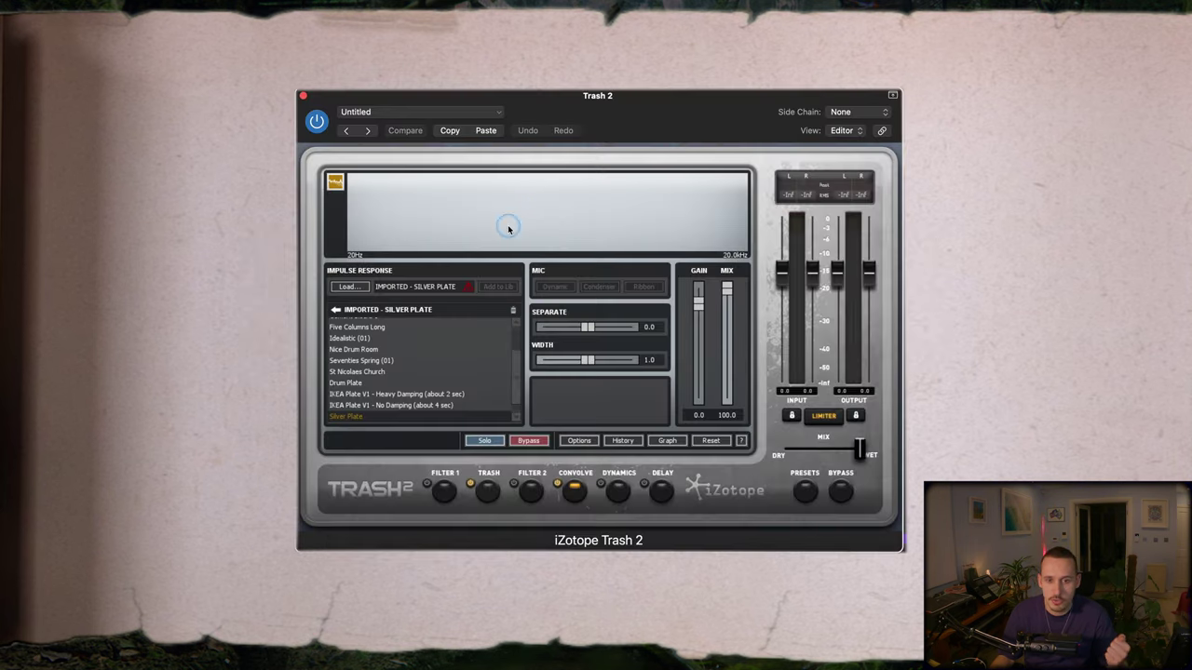
- Browse the Amps and Classic Textures impulse responses in Trash 2's Convolve module and close the plug-in
click(336, 310)
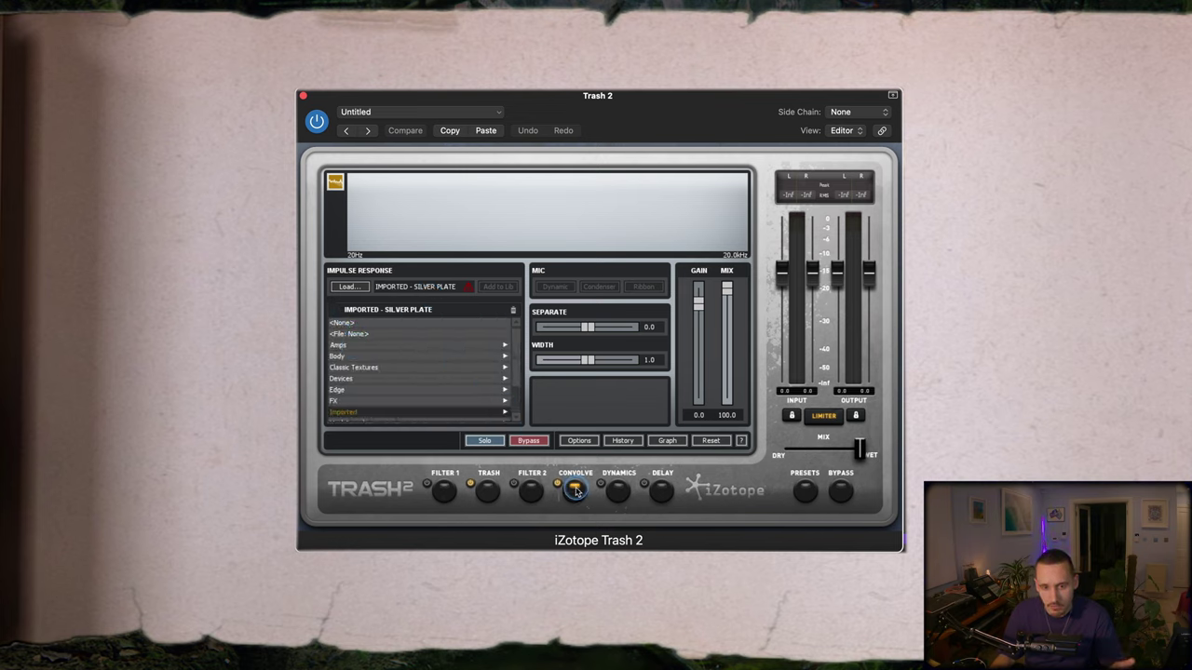
click(369, 346)
click(333, 305)
click(363, 367)
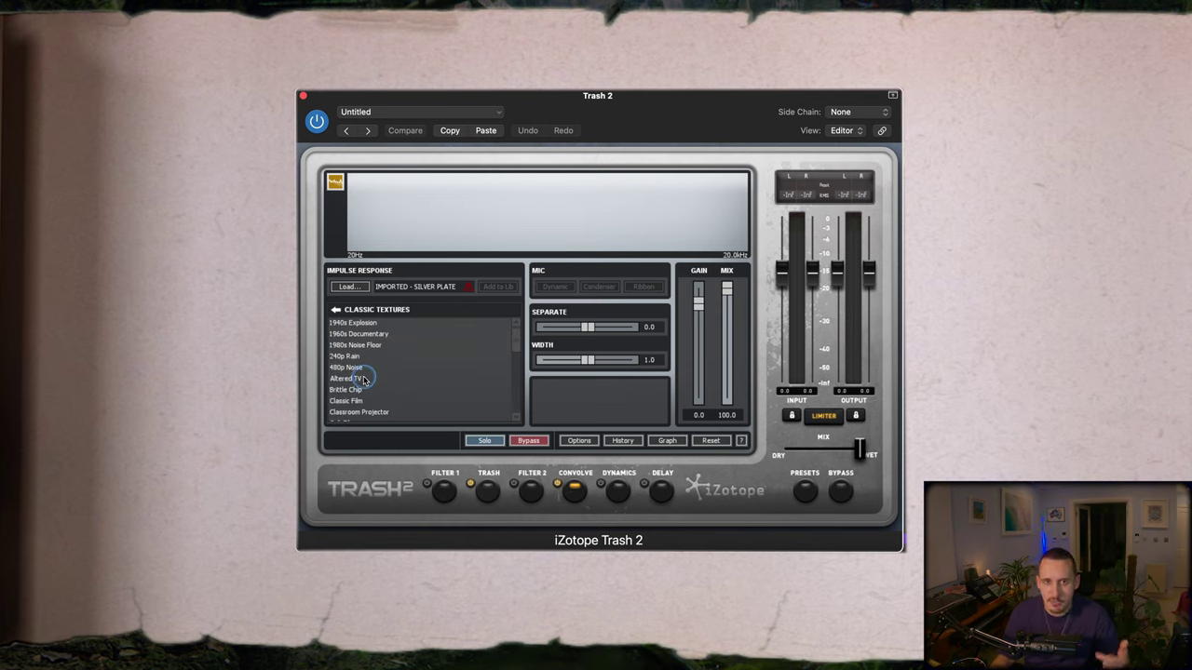
click(303, 96)
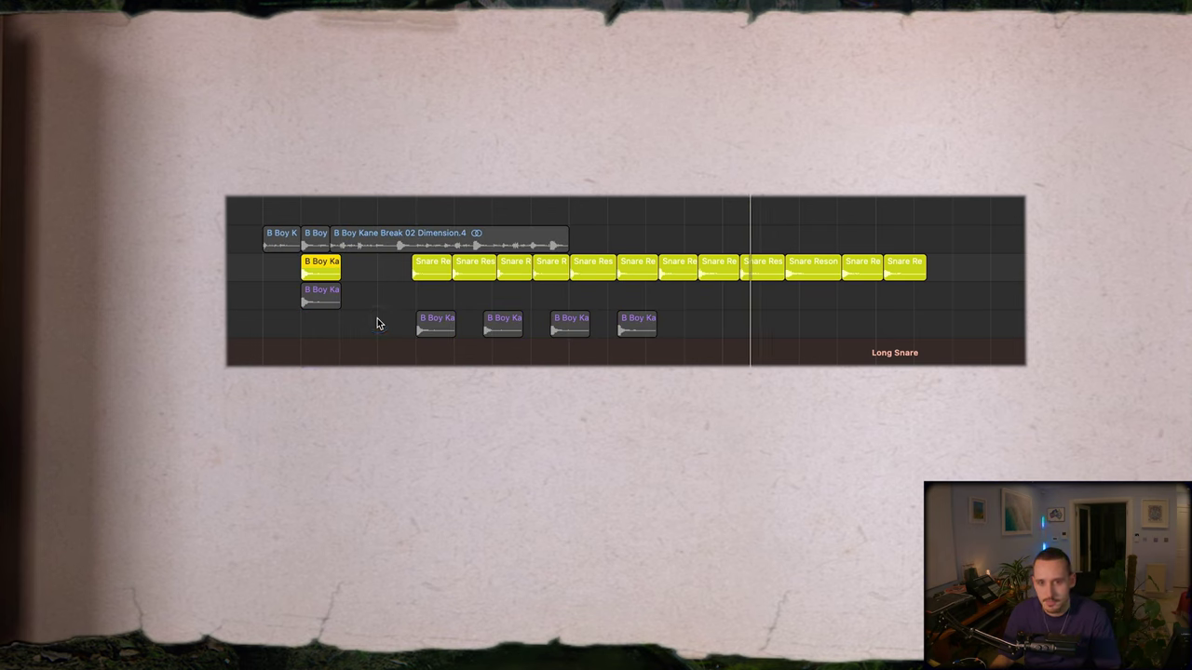
- Adjust Filter Freak's frequency for the single purple snare region and select the last of the four filtered snare hits
click(246, 283)
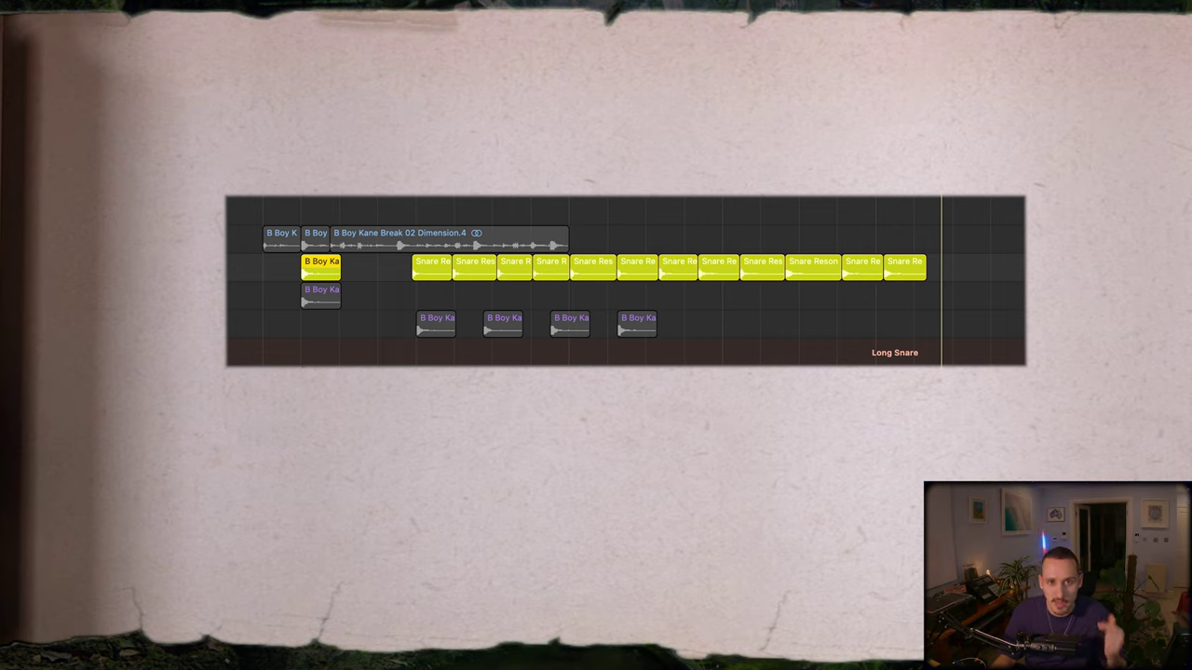
click(321, 295)
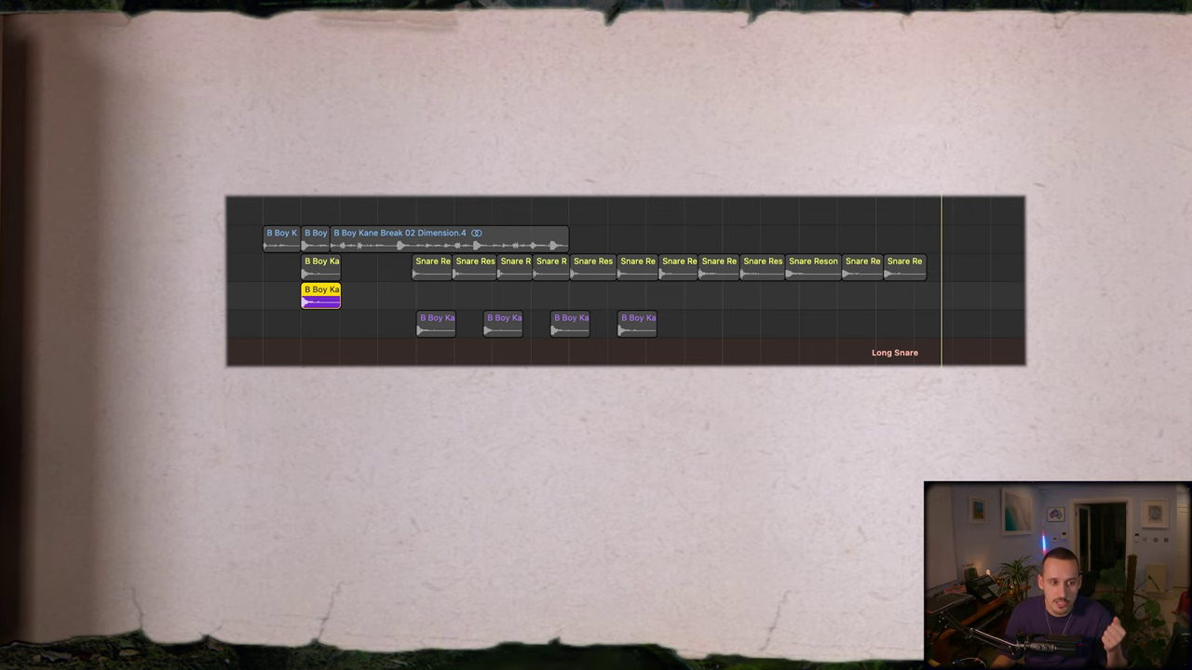
click(649, 164)
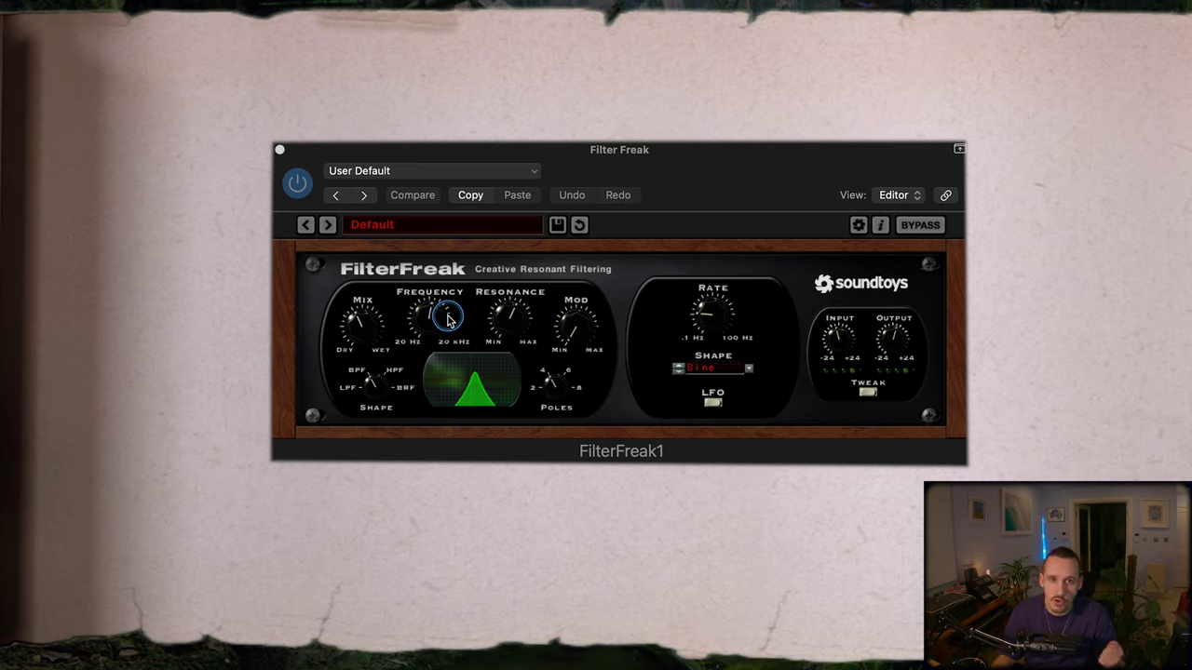
drag(448, 318, 428, 304)
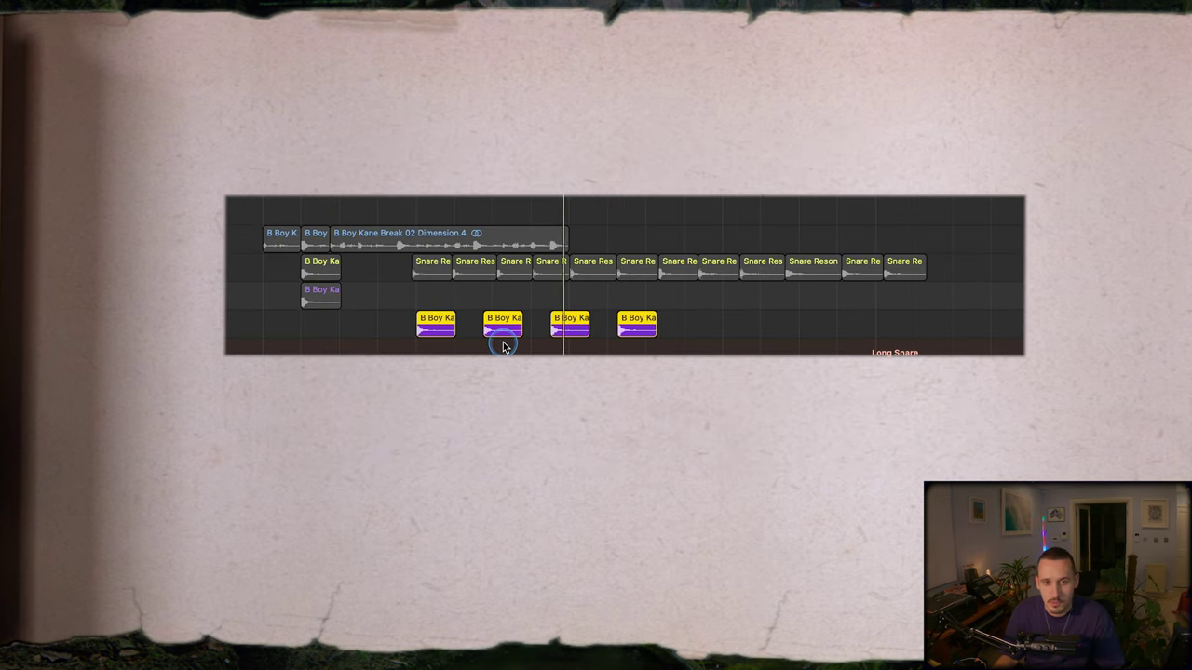
drag(730, 311, 601, 352)
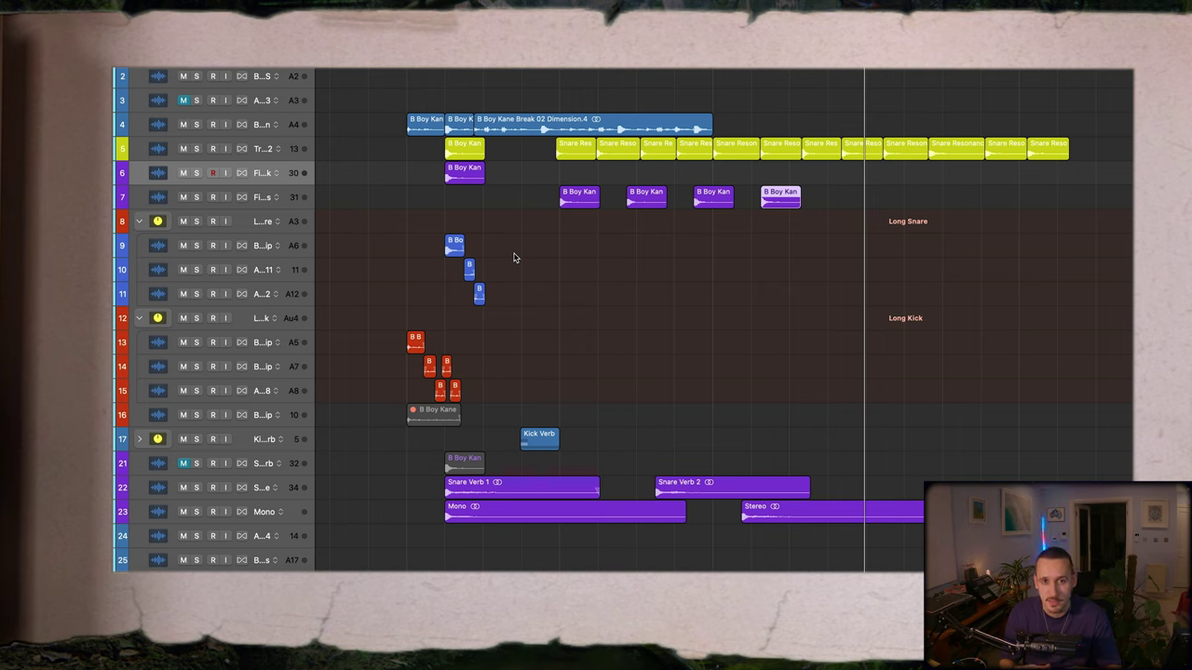
- Solo the B Boy Kane break track and audition its snare portion
click(295, 124)
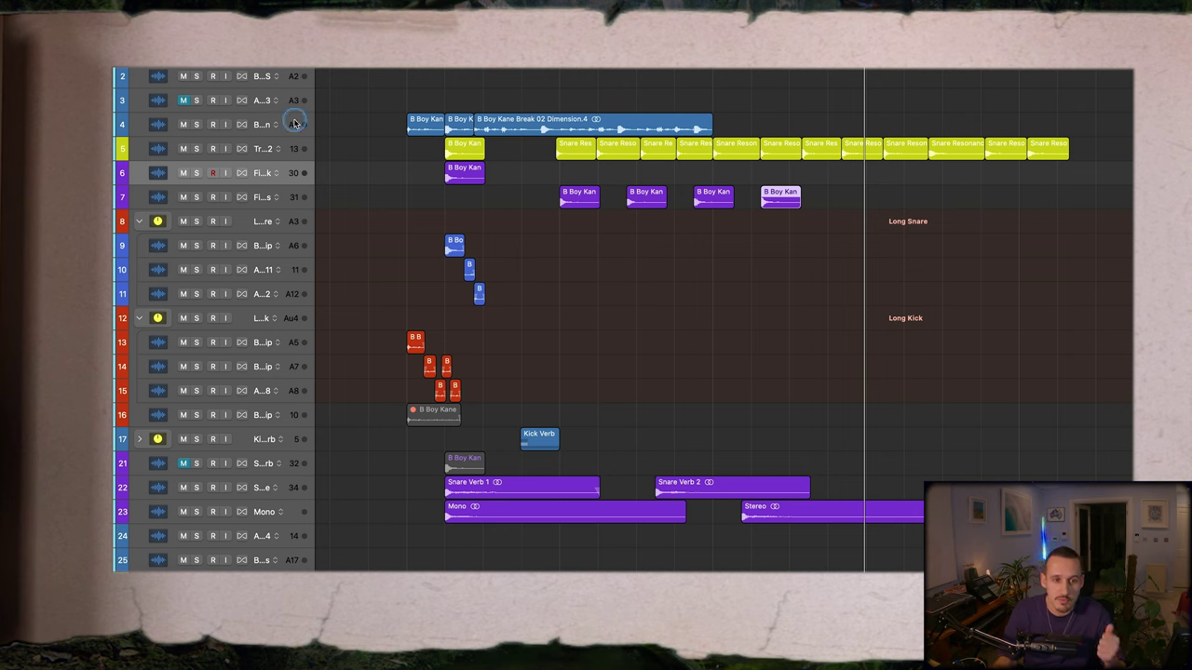
click(195, 124)
drag(465, 122, 449, 126)
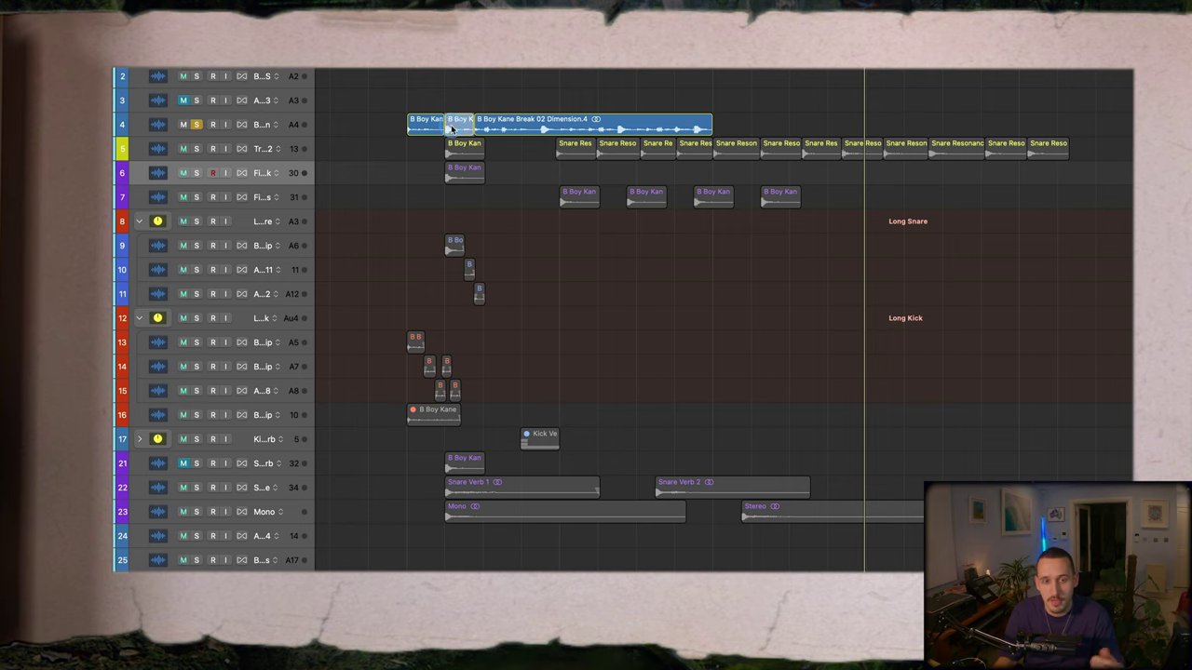
key(space)
drag(462, 125, 446, 124)
click(479, 86)
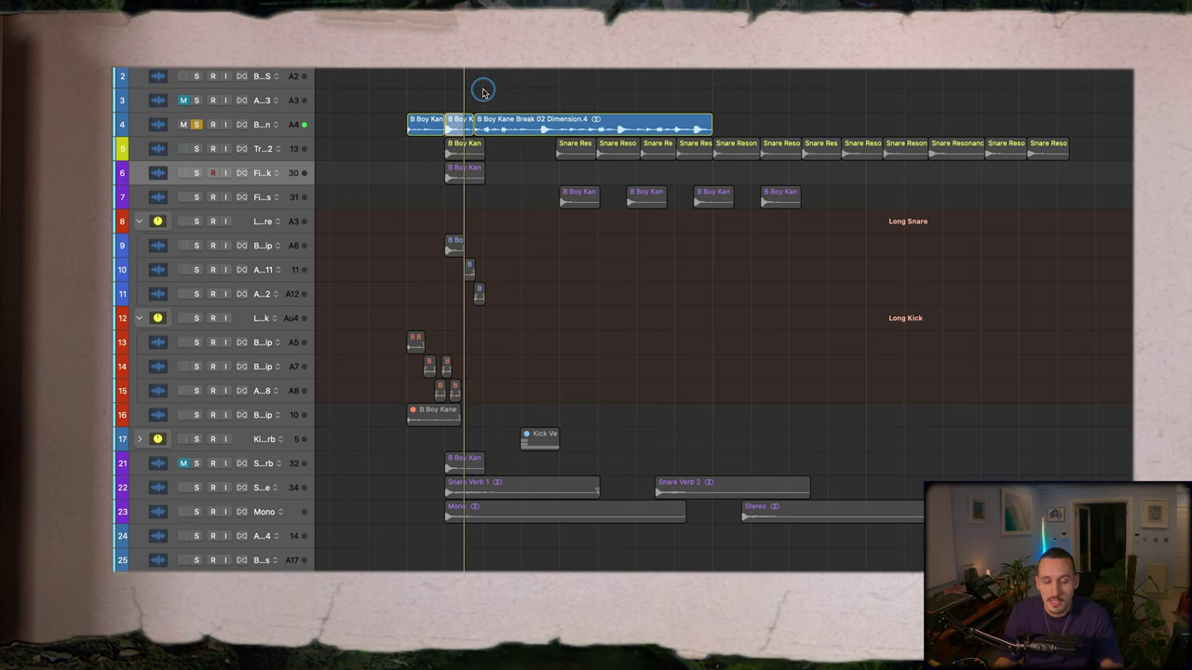
click(516, 232)
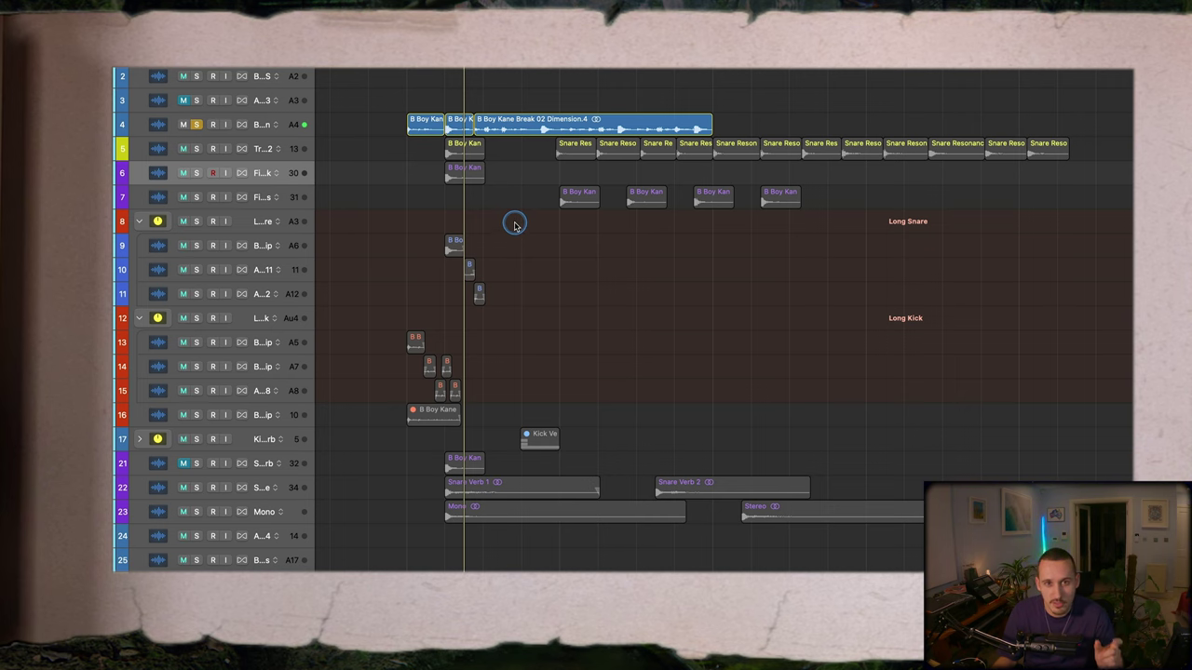
- Unsolo the B Boy Kane break track and solo the Long Snare track stack
ctrl+alt+click(427, 222)
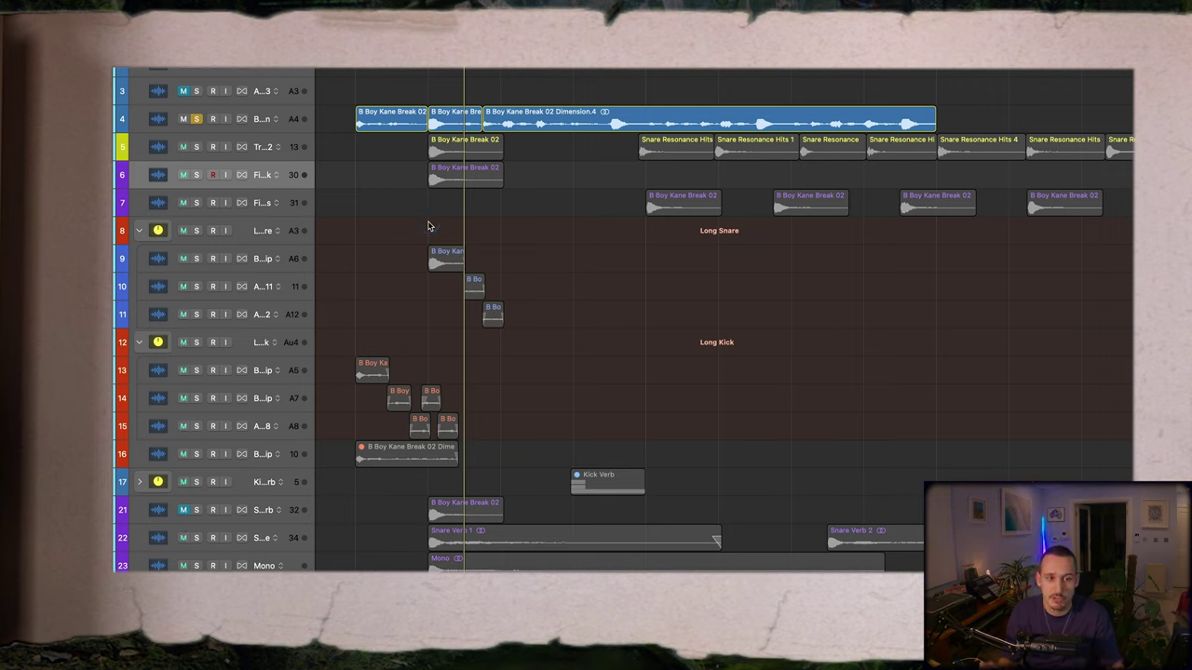
click(196, 119)
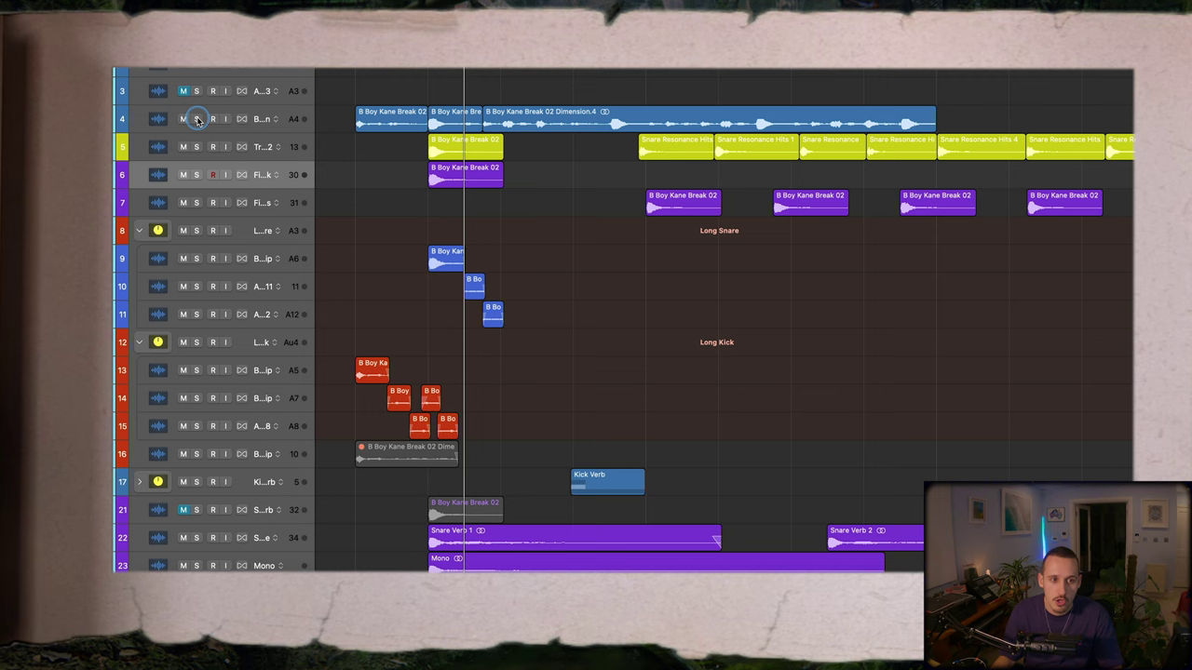
click(196, 231)
- Copy a short section of the snare's tail to the empty space after the region on the first Long Snare subtrack
key(super+Right)
key(super+Down)
key(super+Right)
key(super+Right)
key(super+Down)
scroll(418, 271, down, 1)
drag(416, 261, 517, 264)
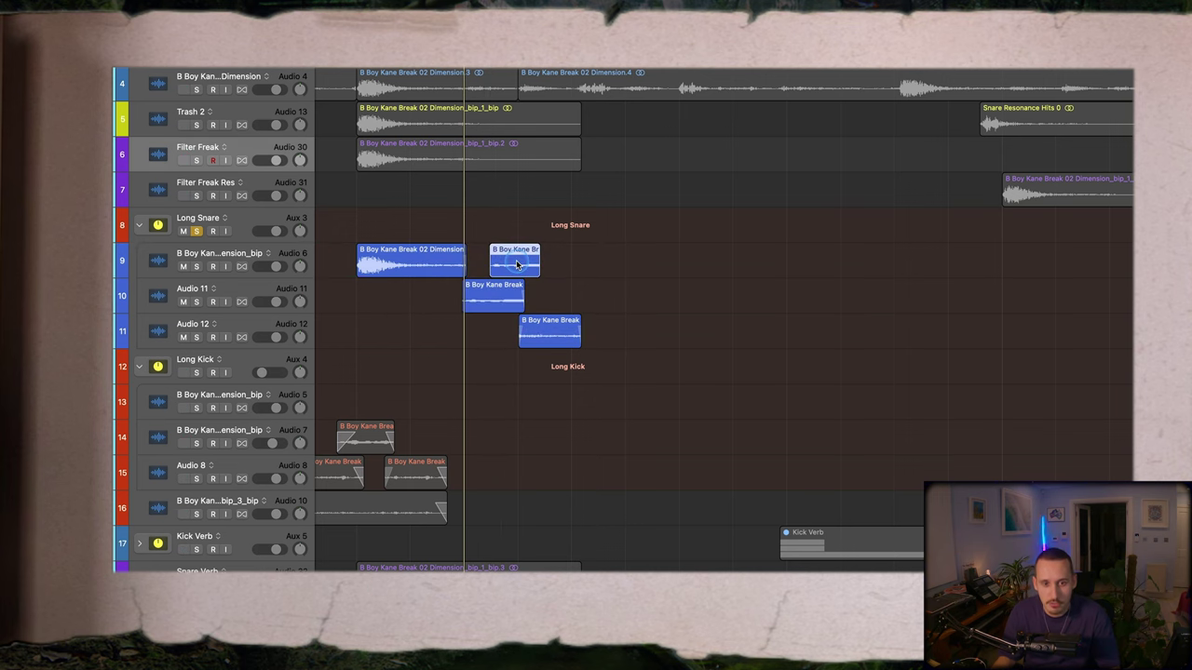
scroll(507, 267, up, 2)
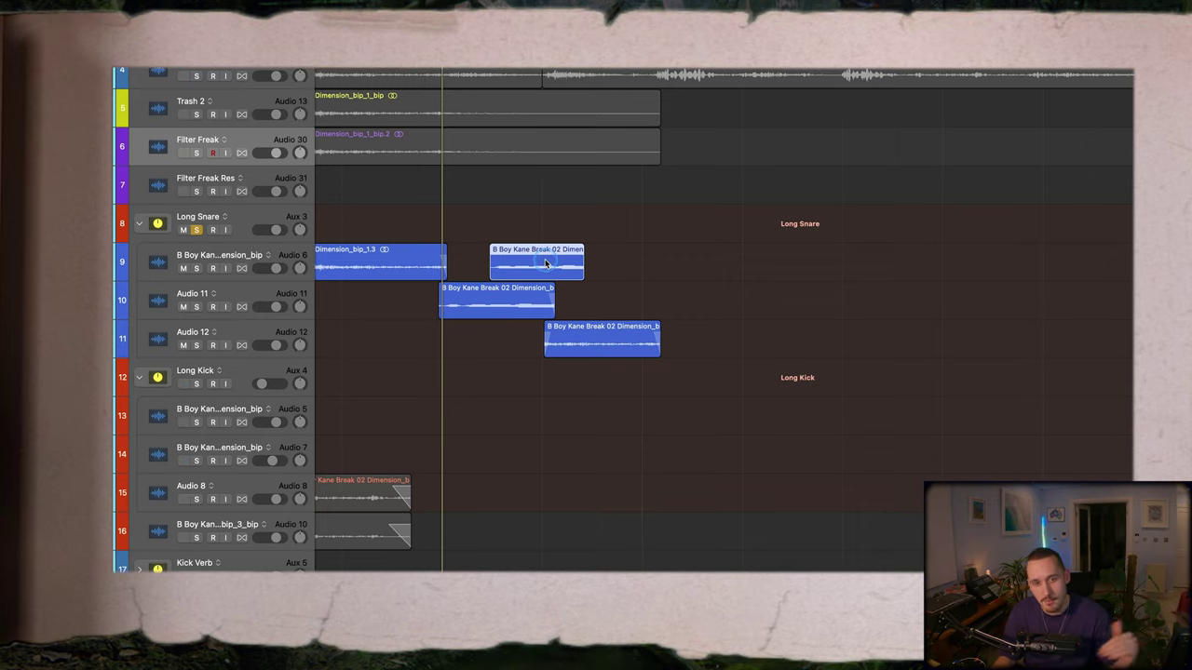
- Delete the copied tail section from the first Long Snare subtrack and select the Audio 11 track
drag(623, 246, 527, 261)
key(BackSpace)
click(266, 288)
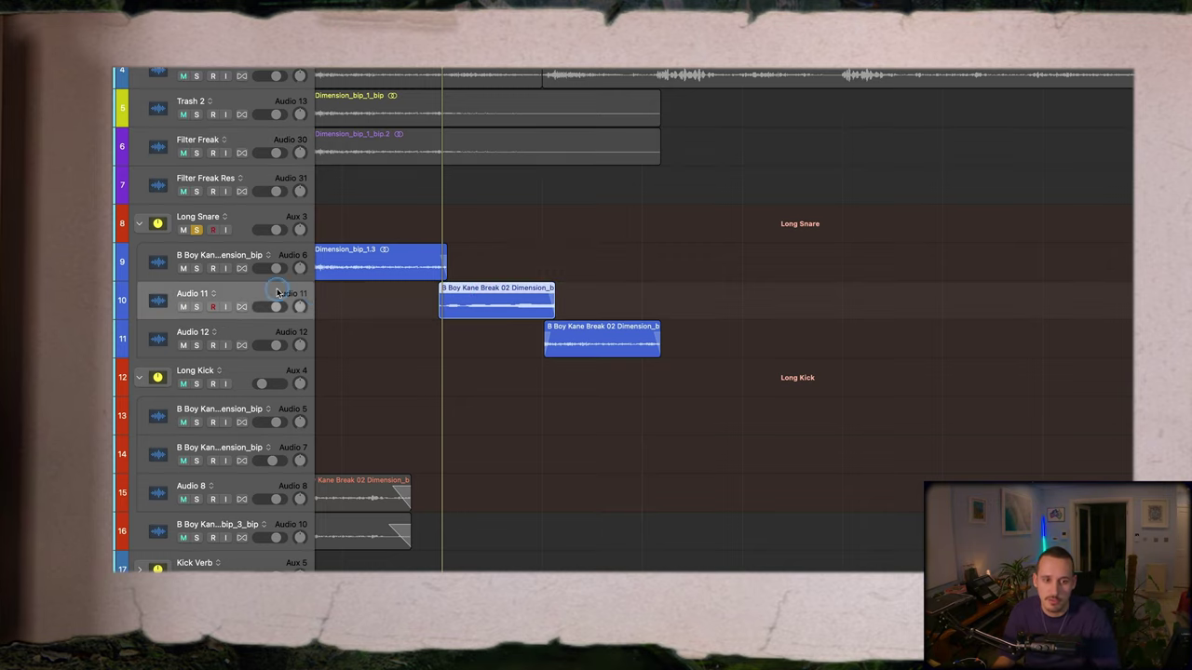
- Show the volume automation on the Audio 11 and Audio 12 tracks, examine the fades, and hide the automation
key(a)
click(254, 352)
key(a)
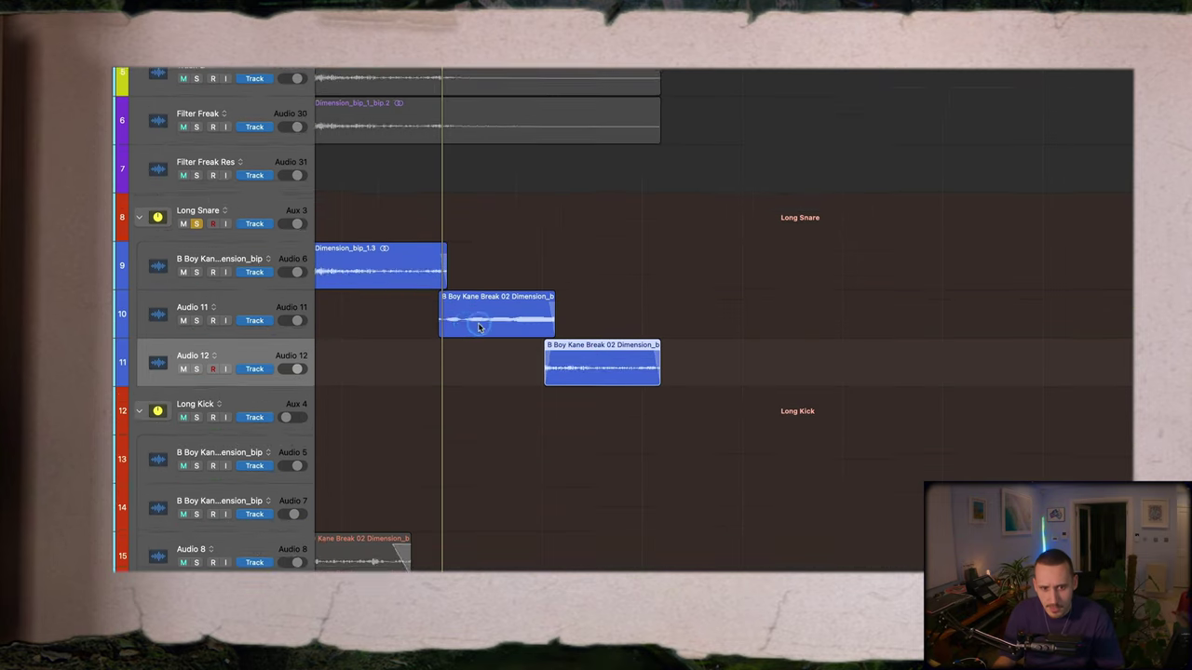
key(a)
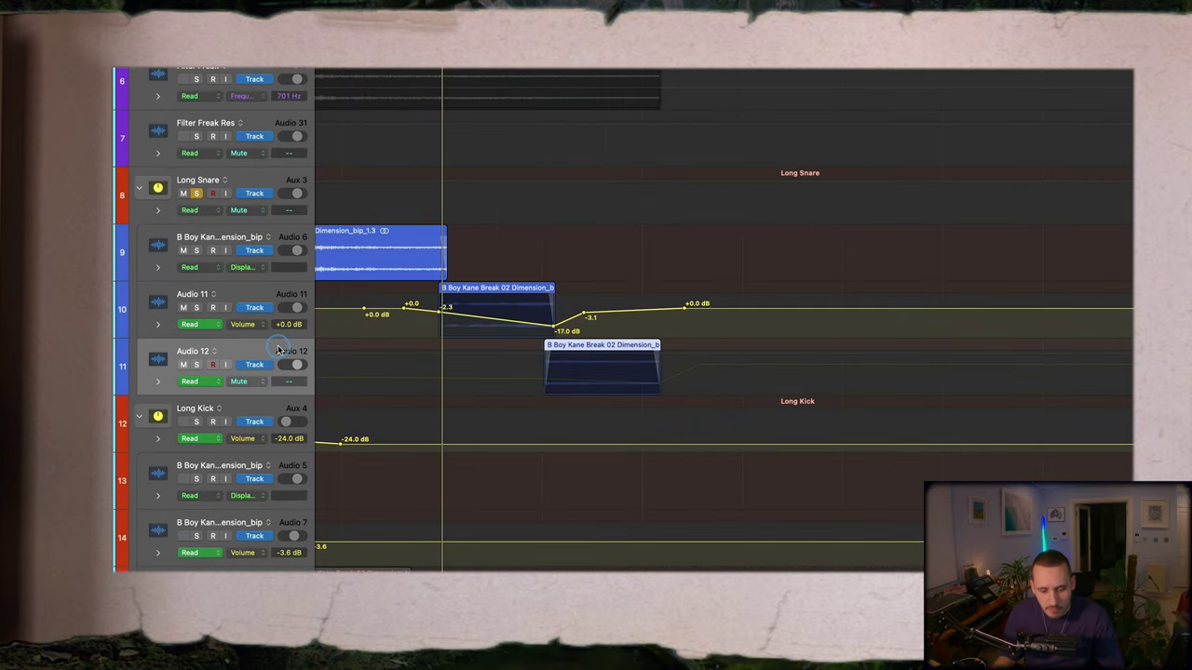
key(v)
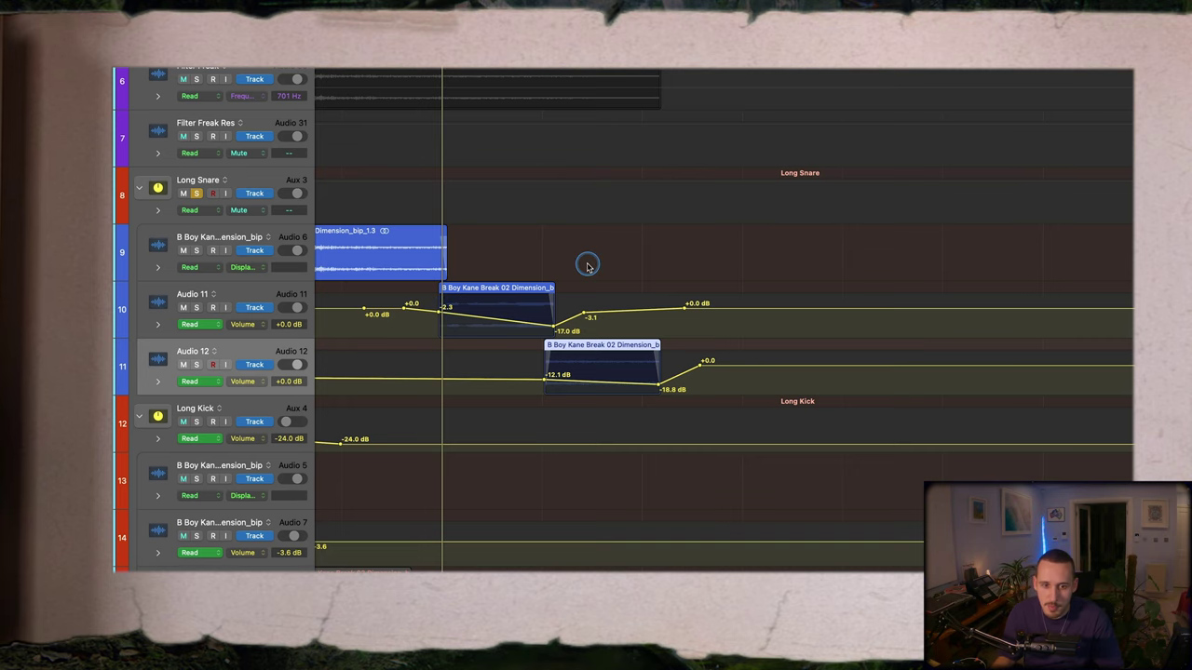
key(a)
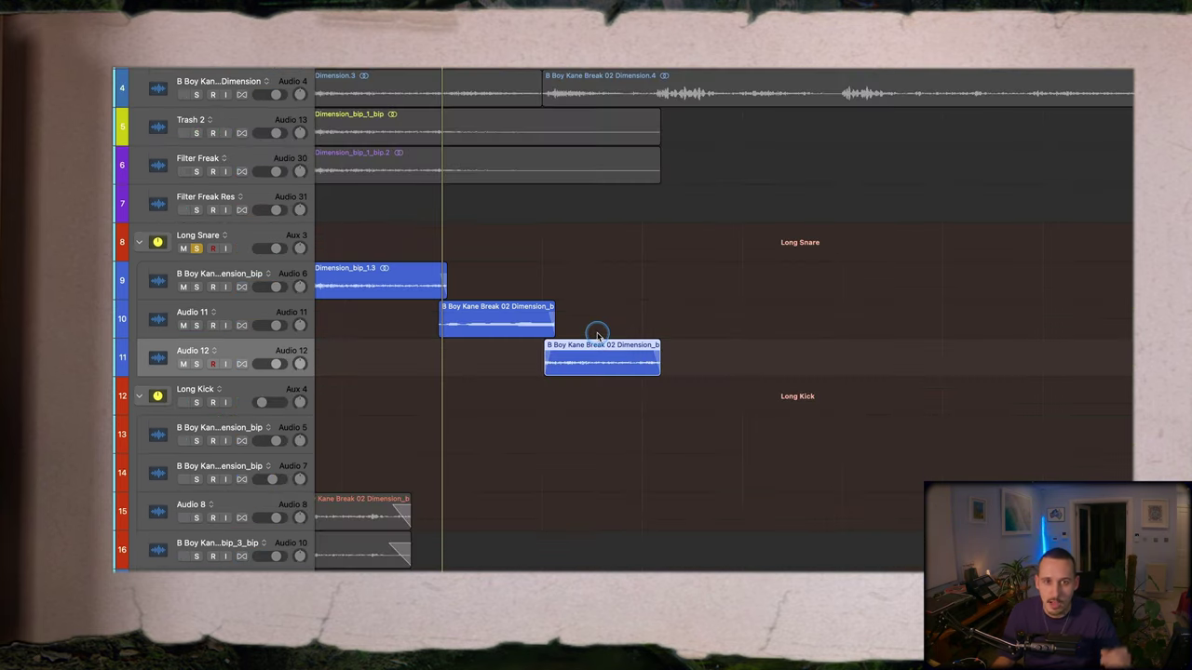
- Audition the extended snare across its three overlapping Long Snare regions, marking the original hit and the full length
scroll(549, 317, down, 4)
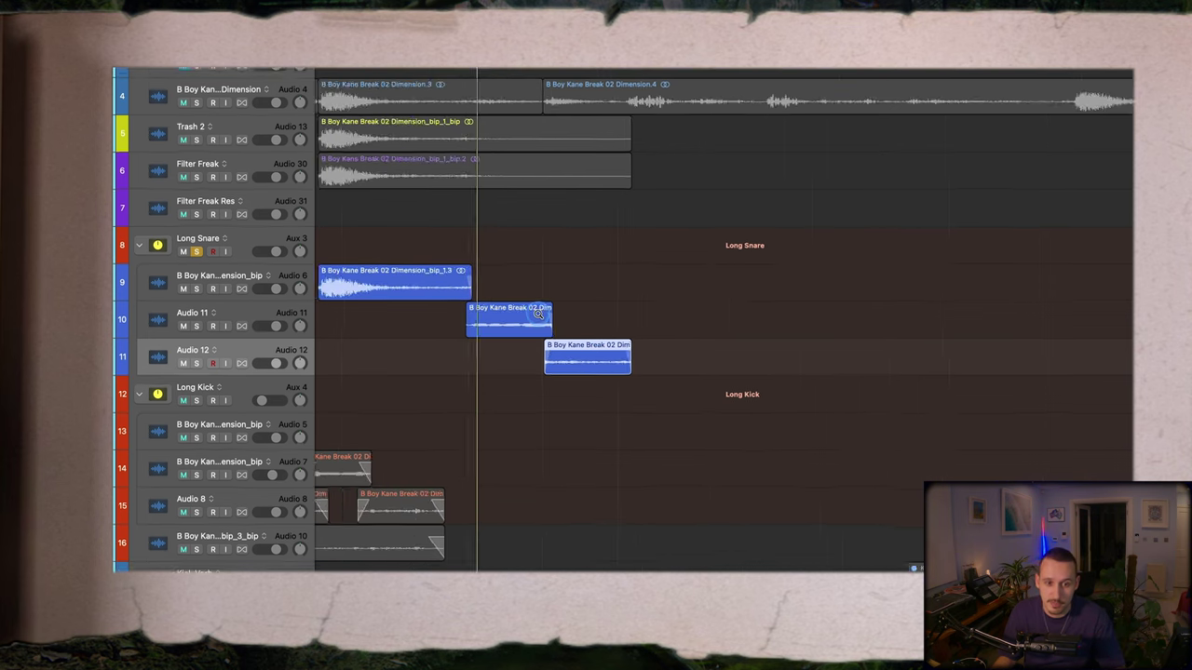
drag(413, 245, 495, 270)
key(space)
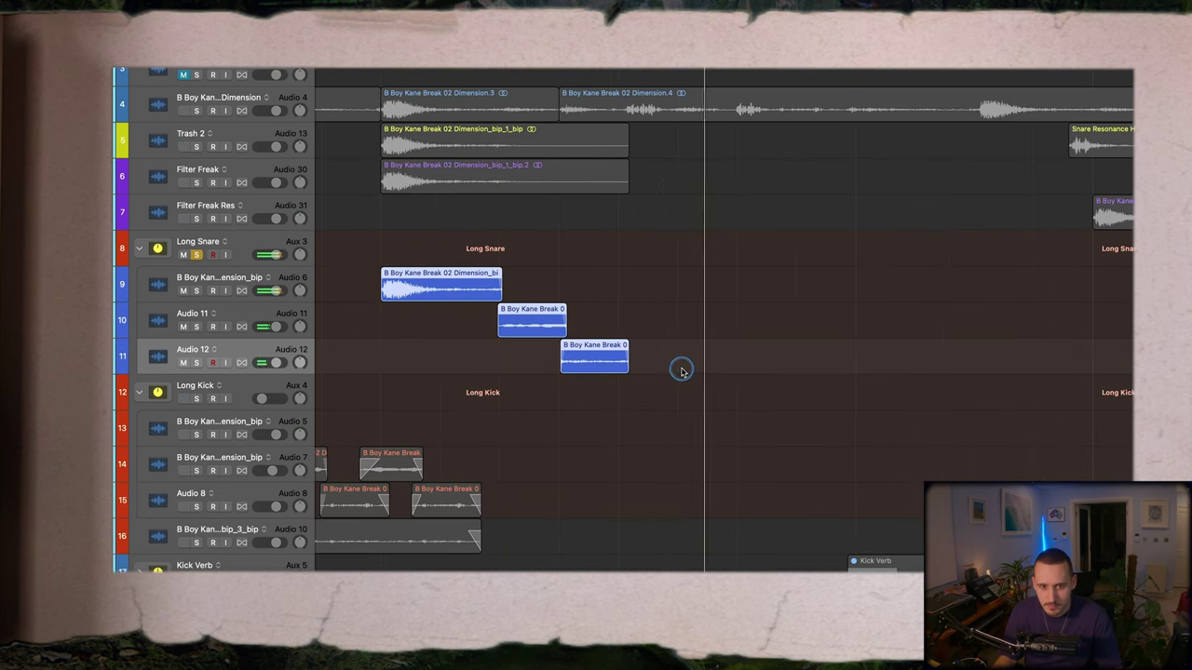
drag(667, 259, 380, 371)
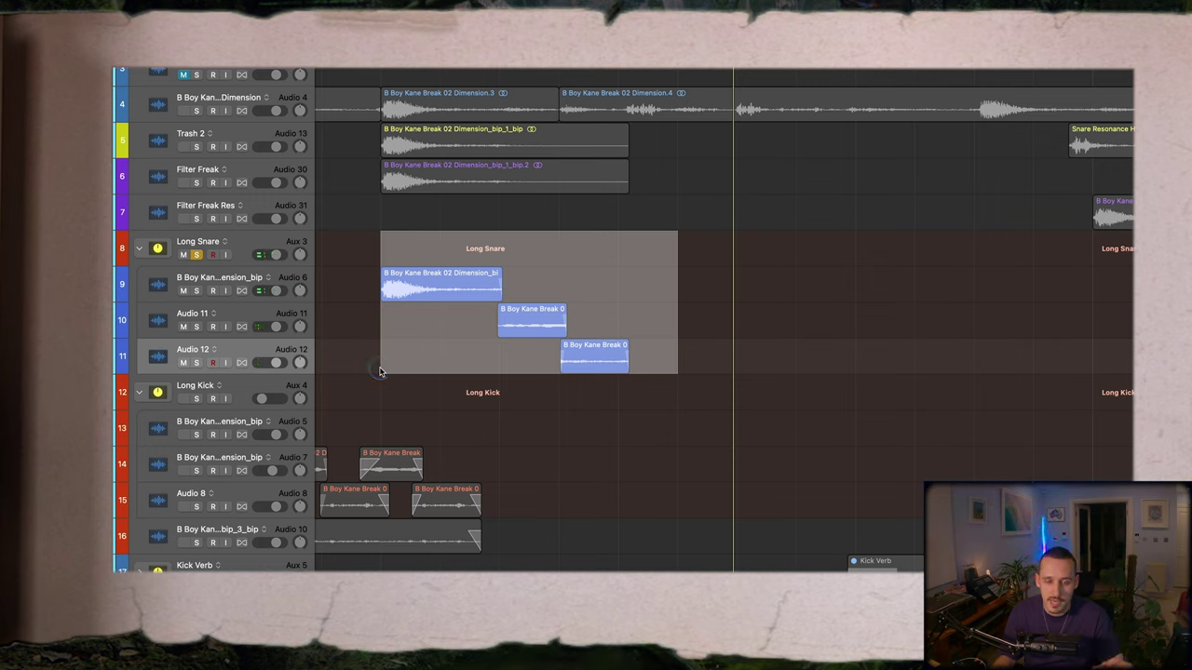
click(503, 272)
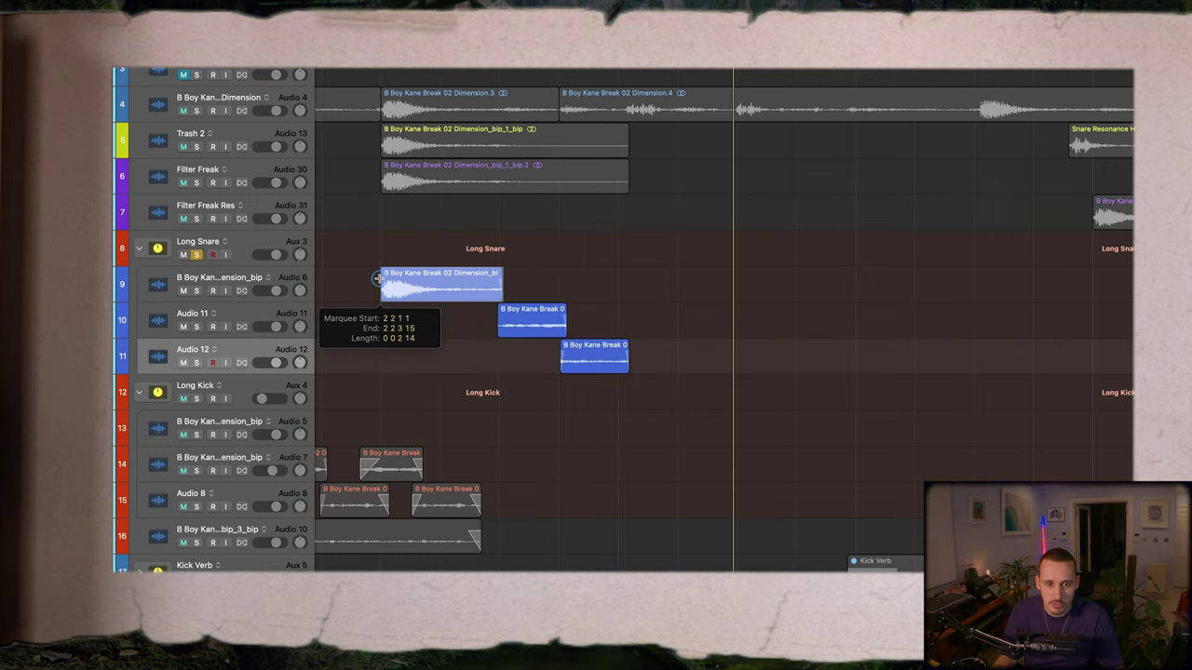
key(space)
drag(680, 268, 377, 349)
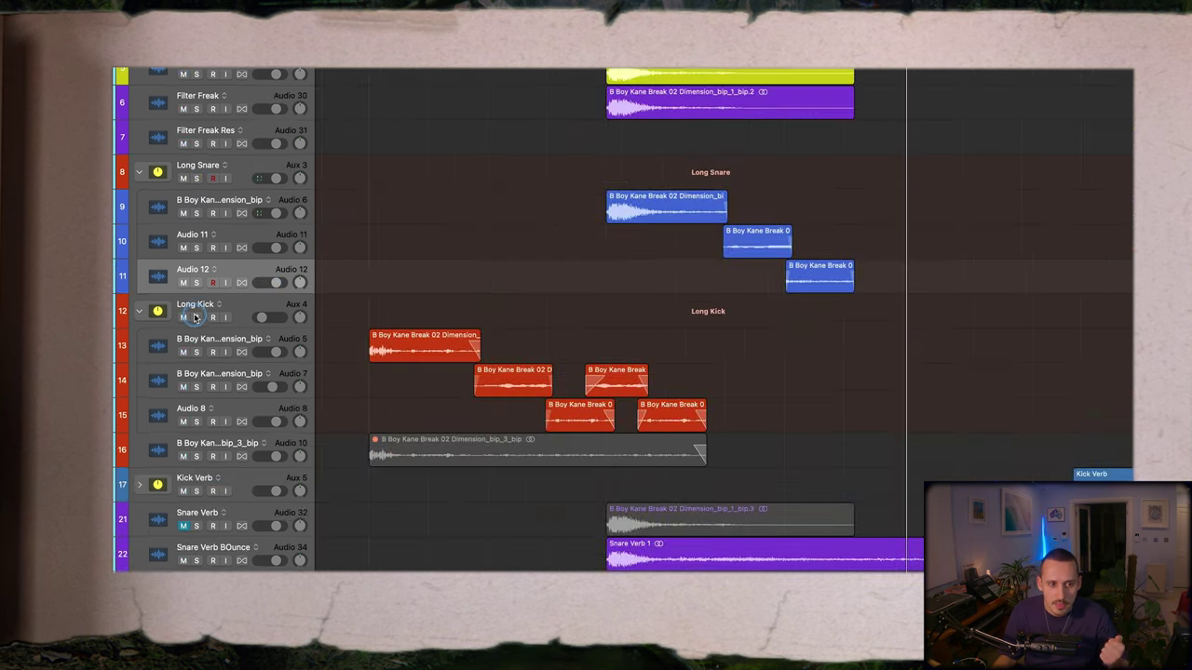
- Solo the Long Kick track stack and play the section spanning all of its extended kick regions
click(196, 318)
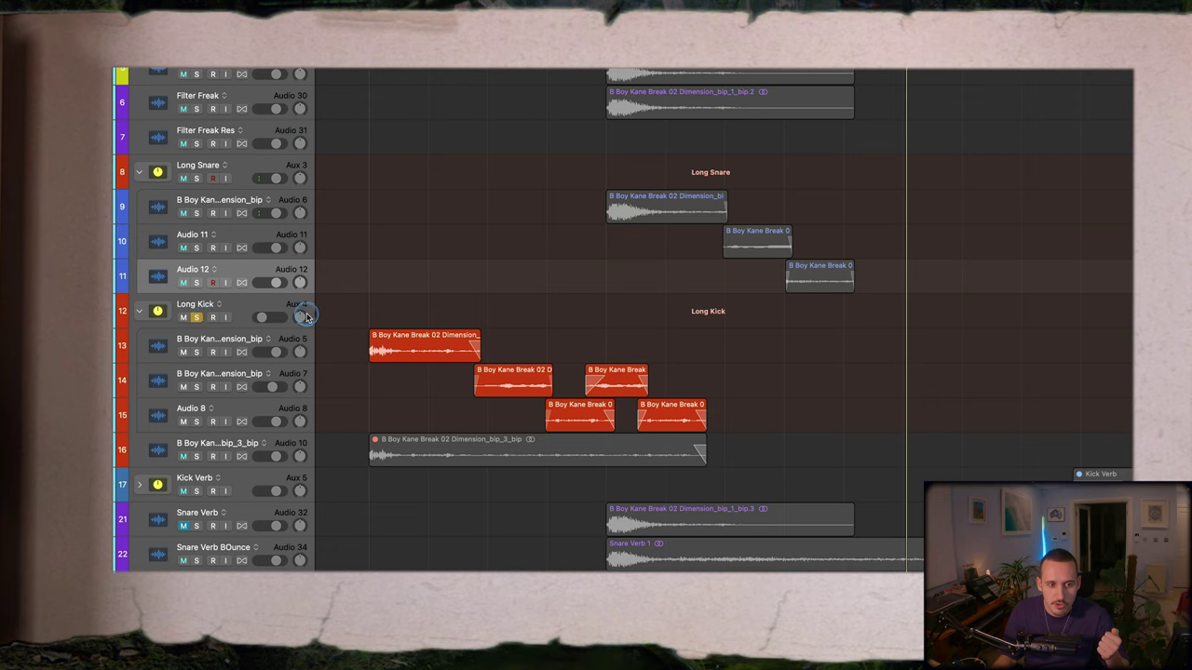
scroll(344, 312, down, 1)
click(251, 275)
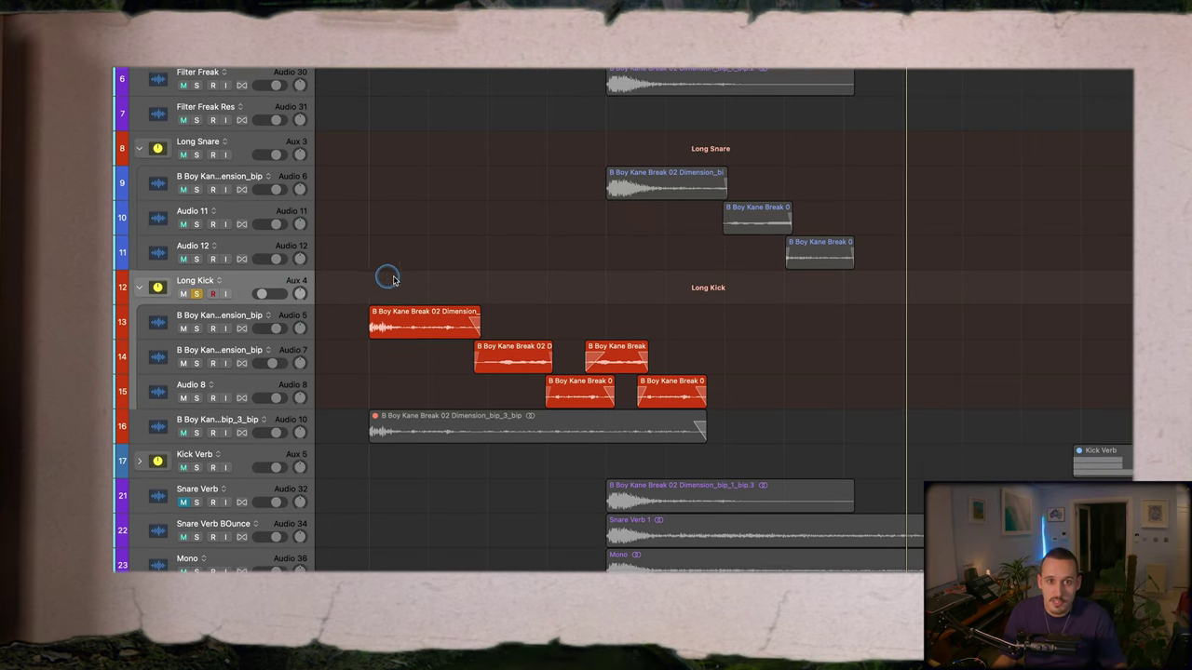
scroll(479, 285, down, 1)
drag(731, 261, 370, 363)
key(space)
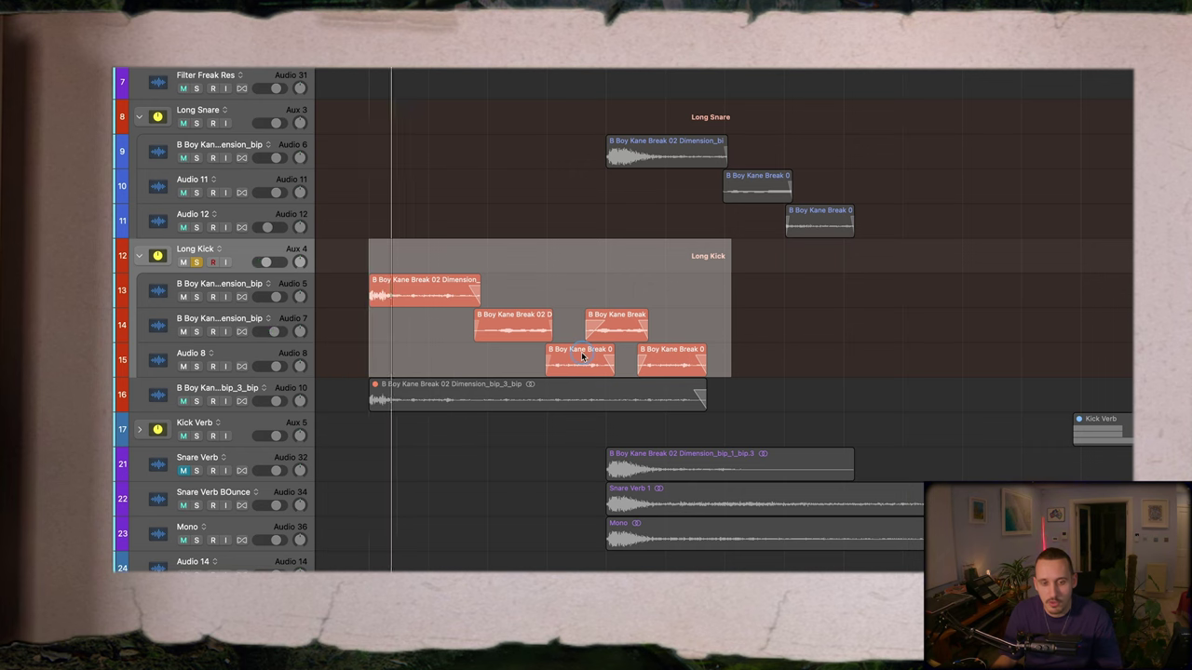
- Show the track automation and move the -24.0 dB point at the end of the Long Kick volume fade
key(a)
key(a)
key(a)
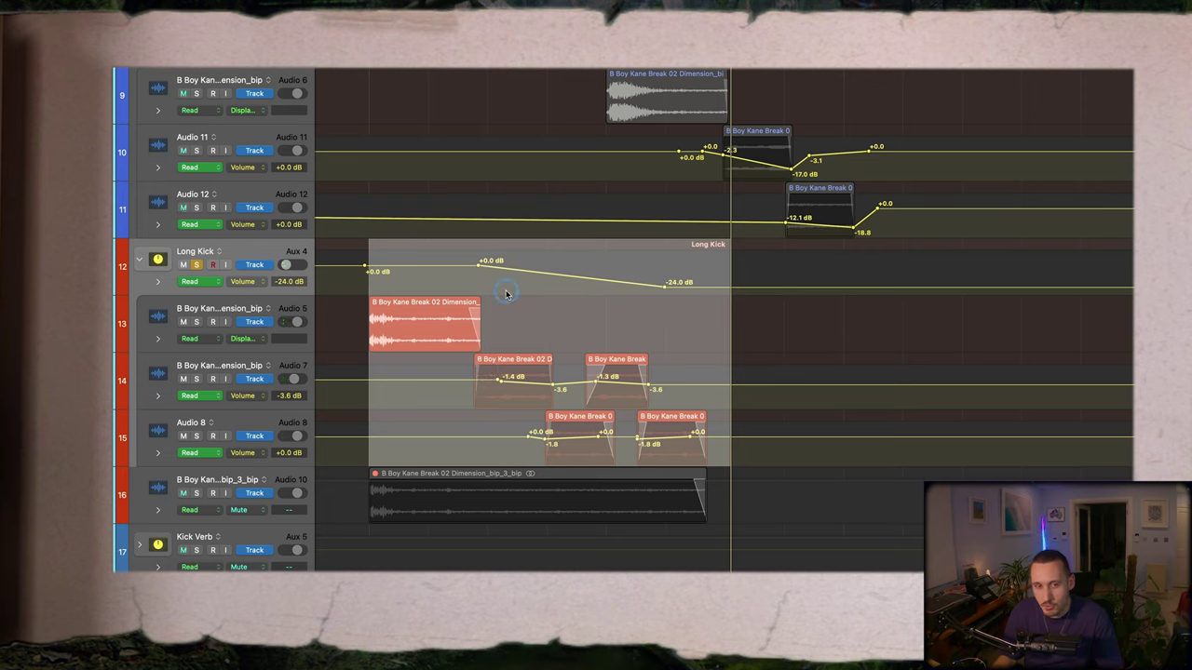
click(662, 290)
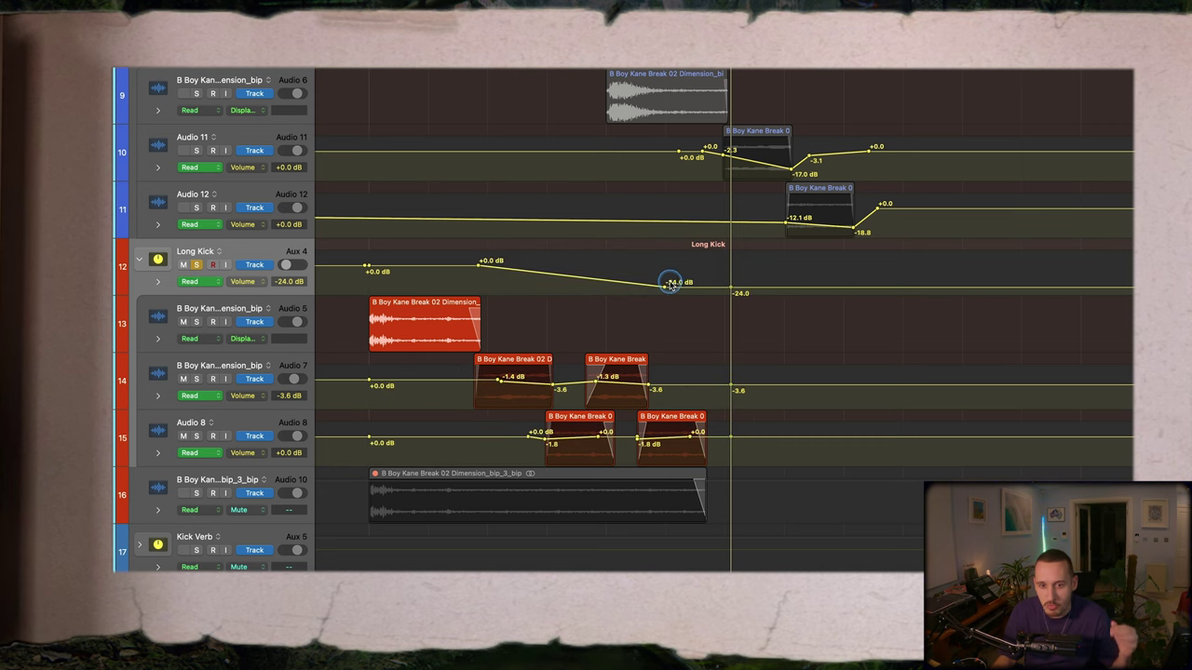
drag(662, 285, 706, 288)
key(space)
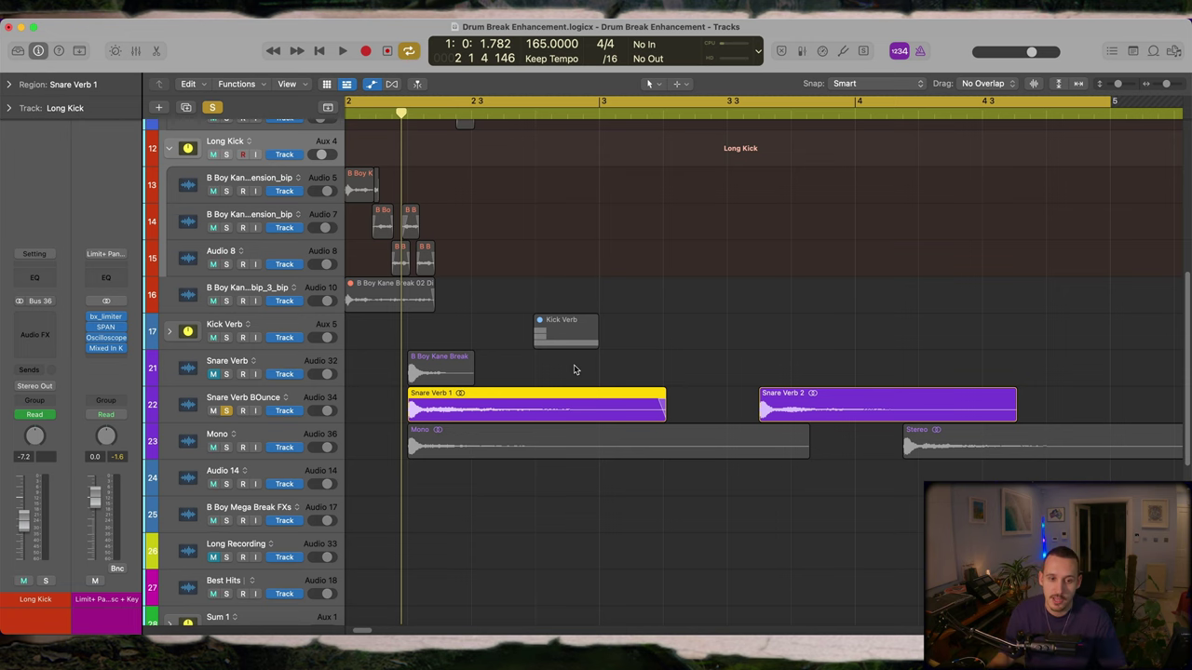
- Select the Snare Verb BOunce track and audition its Snare Verb 1 and Snare Verb 2 regions
key(super+Left)
key(super+Left)
key(super+Up)
click(258, 394)
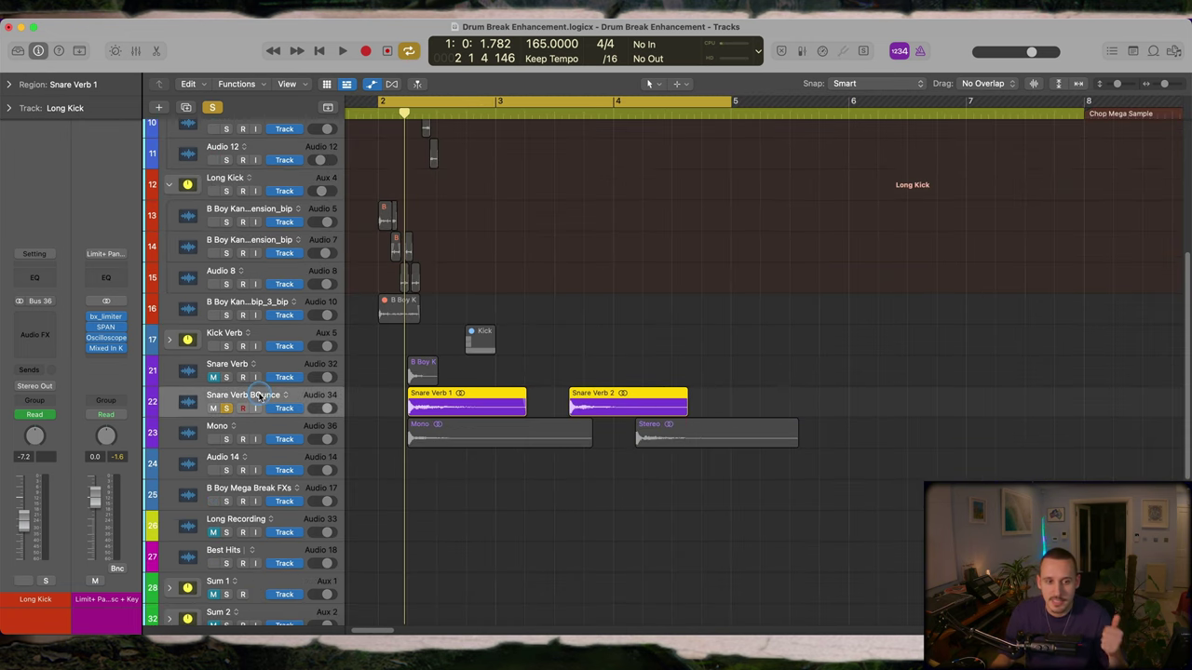
click(260, 396)
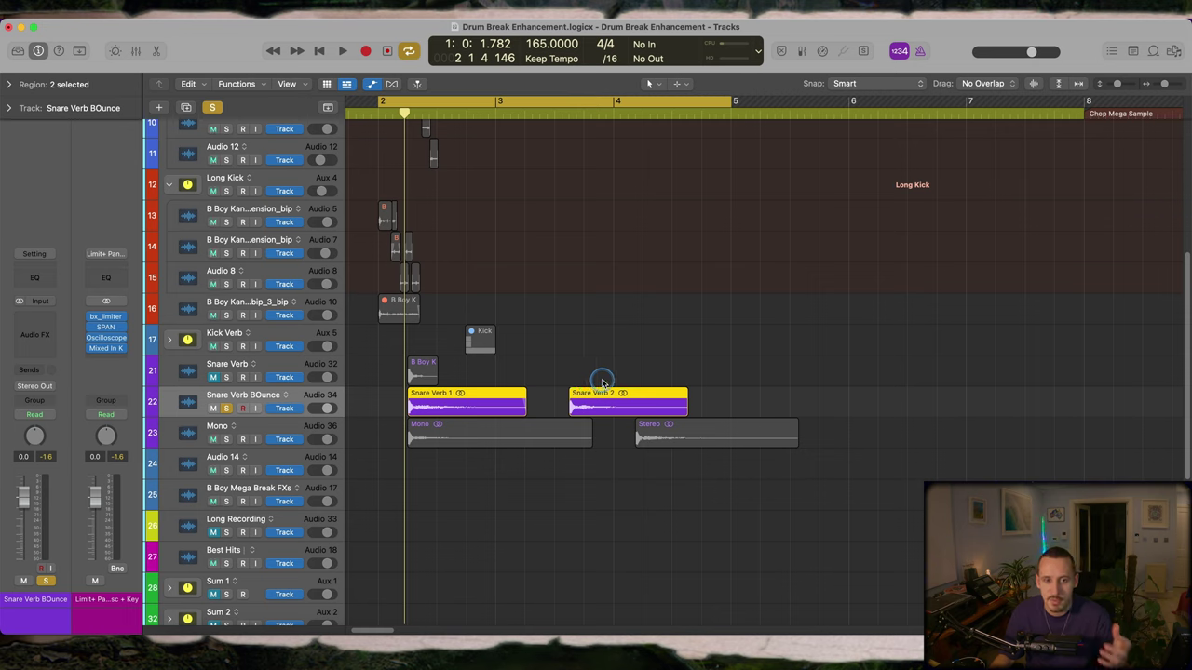
key(space)
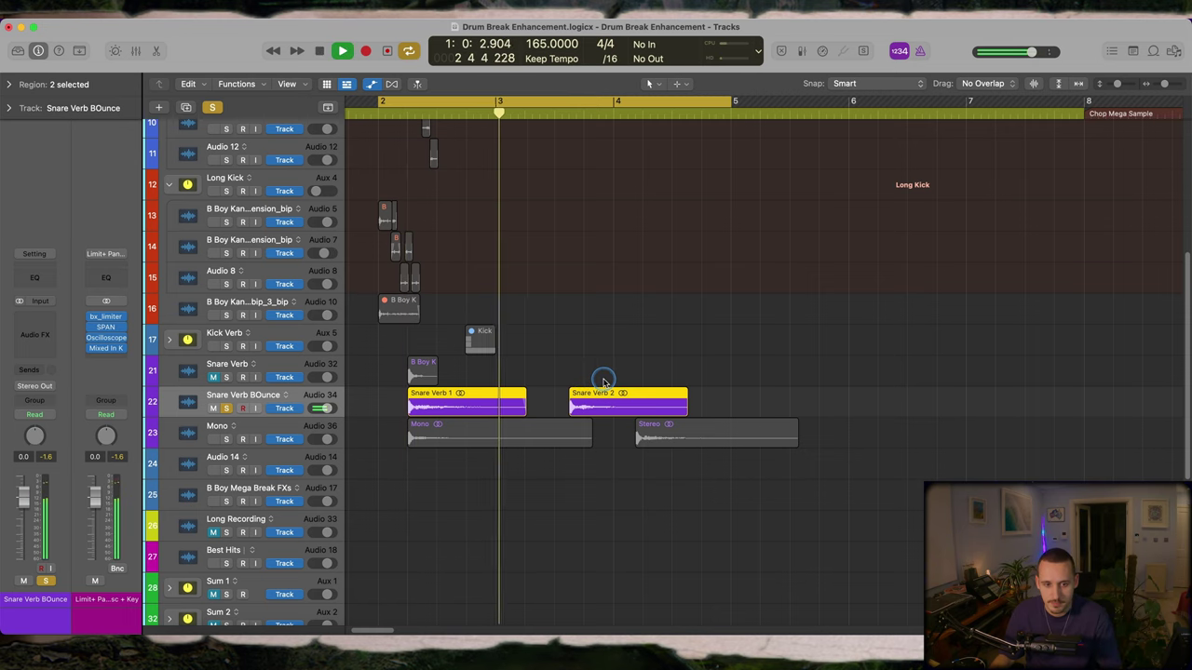
key(space)
- Insert a Gain plug-in on the Mono track, switch its Mono option on, and close the plug-in window
click(280, 433)
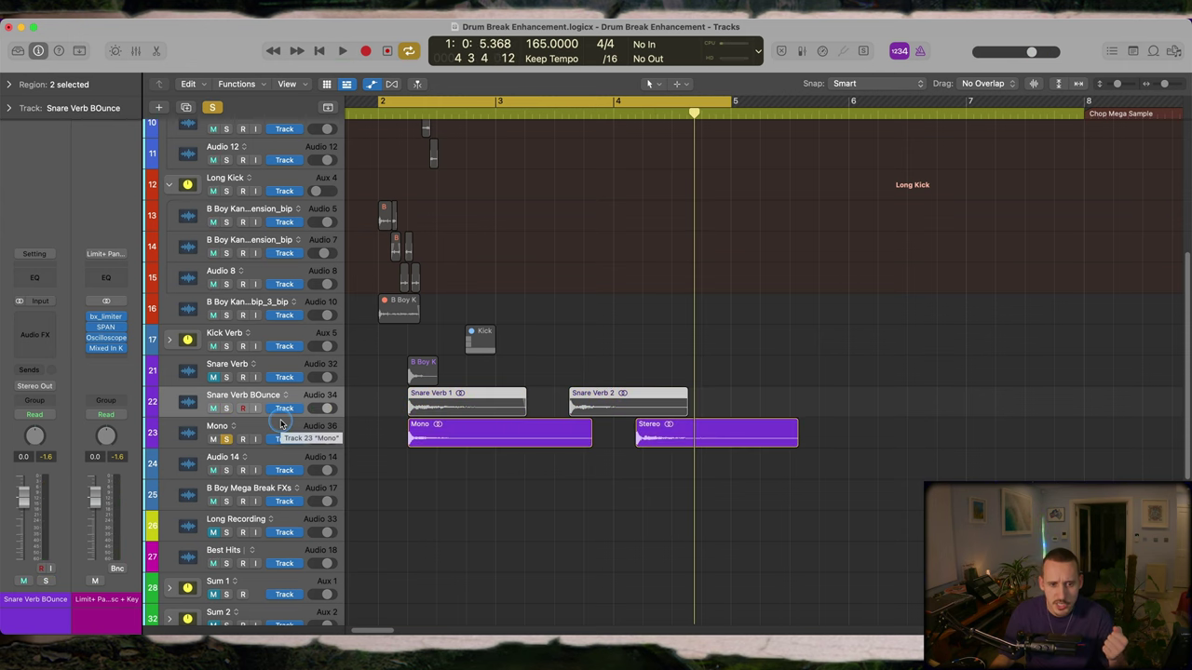
click(39, 310)
click(142, 358)
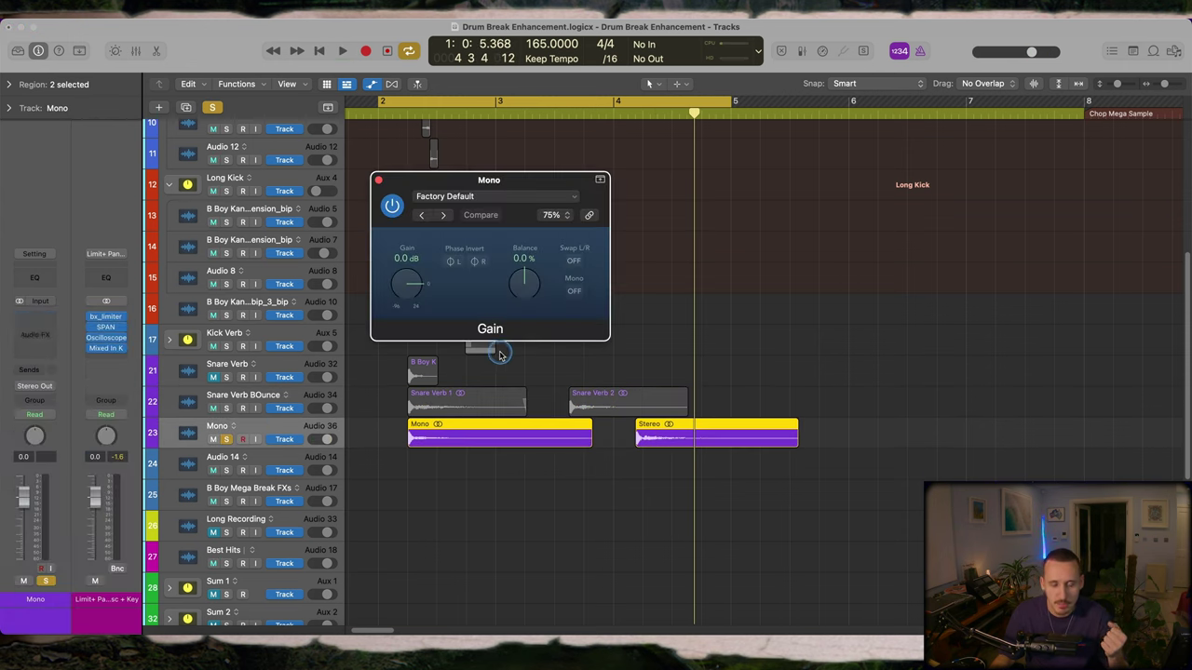
click(571, 294)
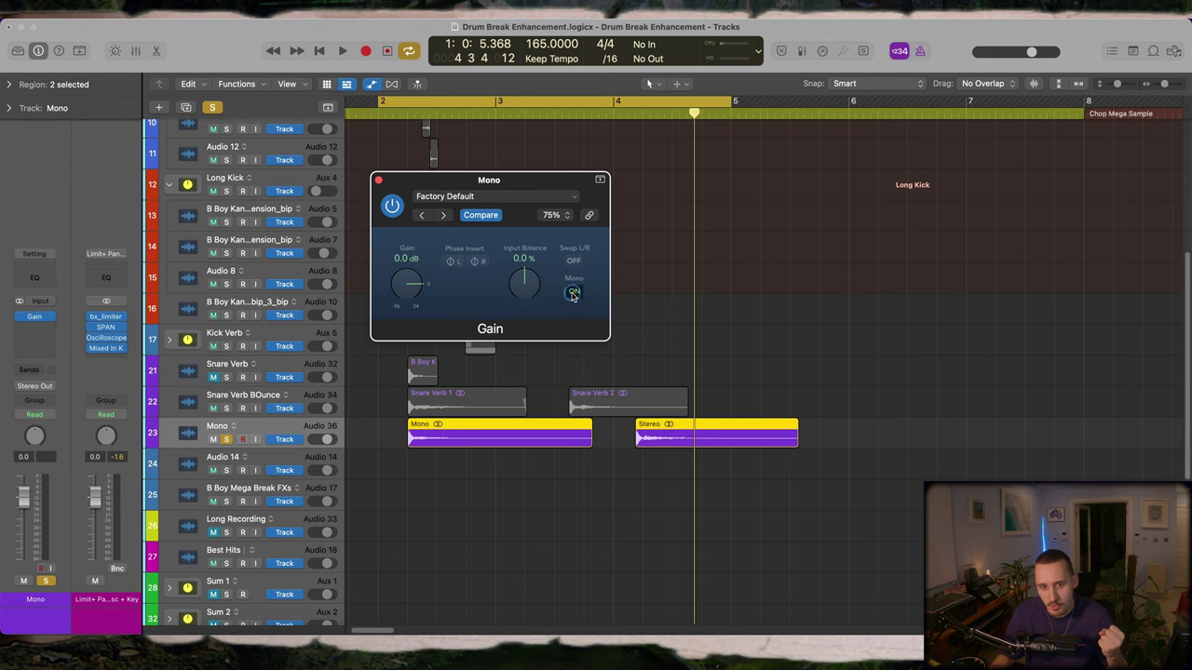
click(379, 182)
click(537, 232)
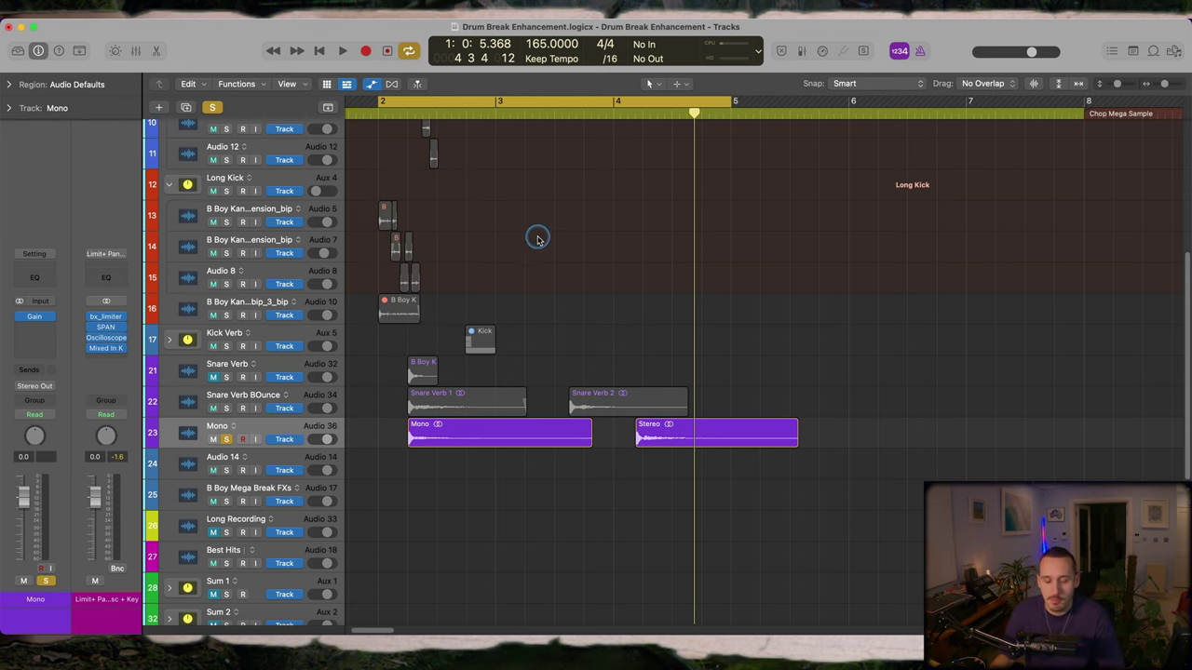
- Show the Mono track's automation, extend the cycle range from bar 2 to past bar 6, and hide the automation
key(a)
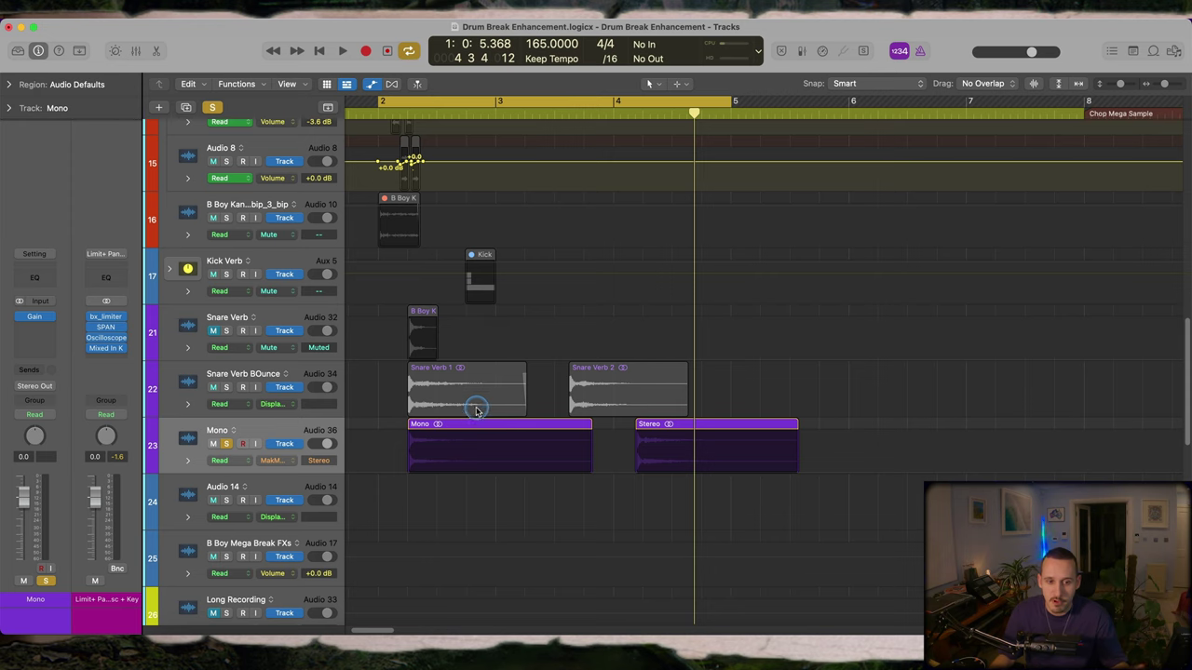
click(385, 99)
drag(385, 100, 893, 114)
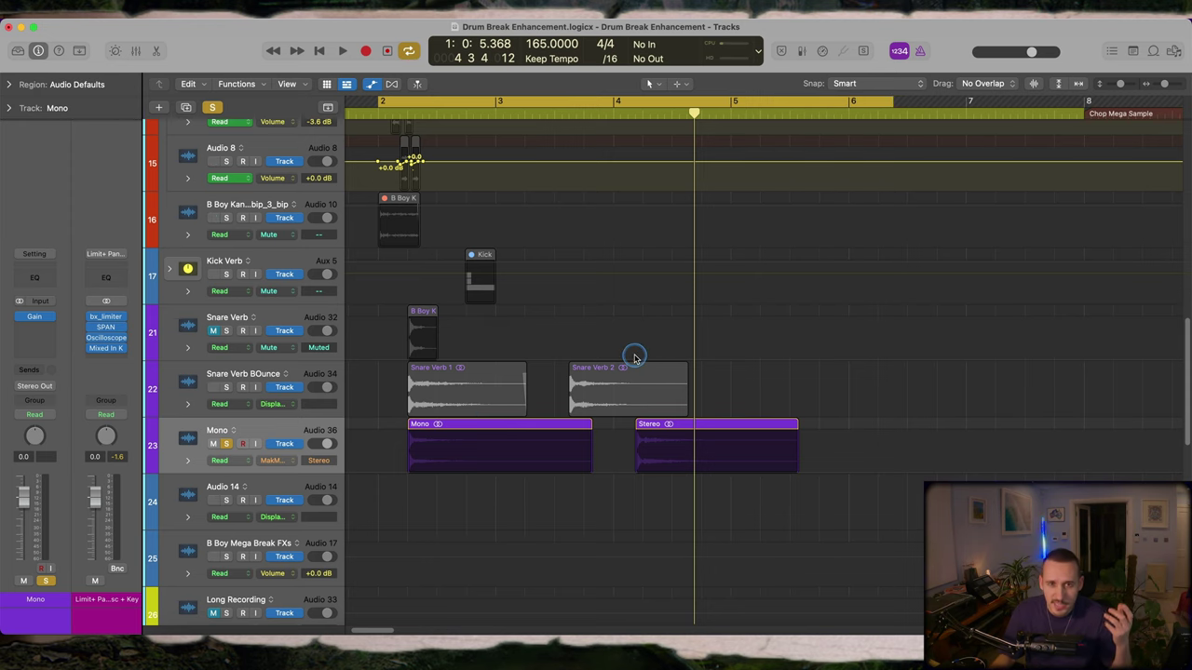
key(a)
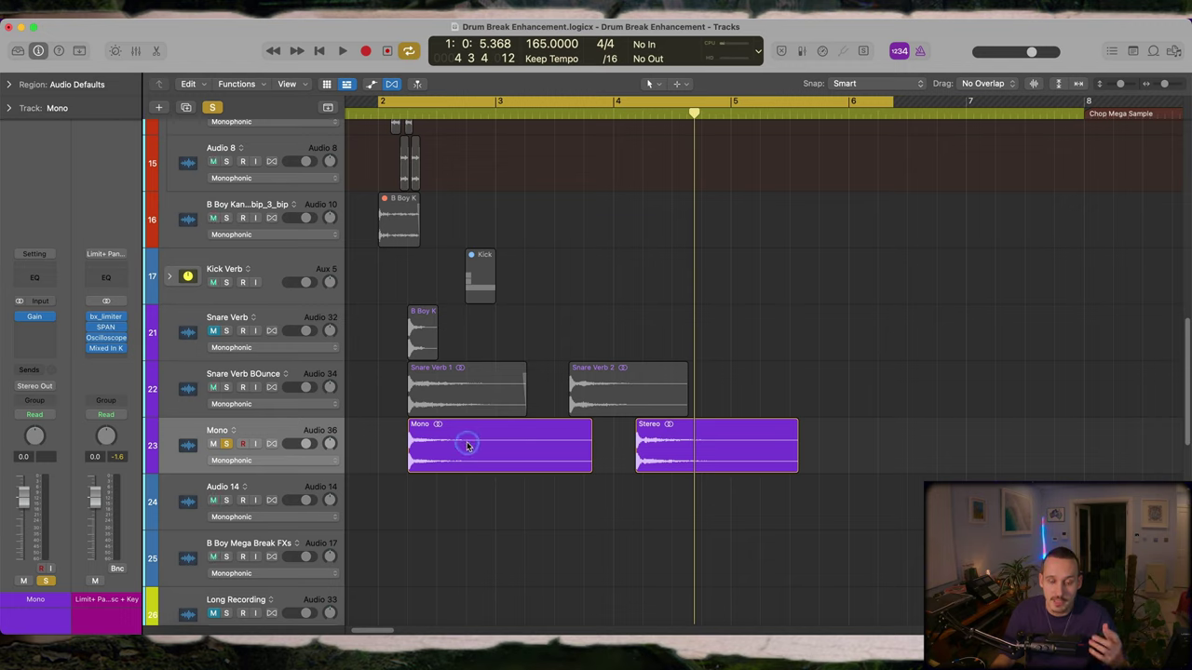
- Select the Mono region and play the Mono and Stereo snare reverb regions to compare them
click(469, 446)
key(shift+space)
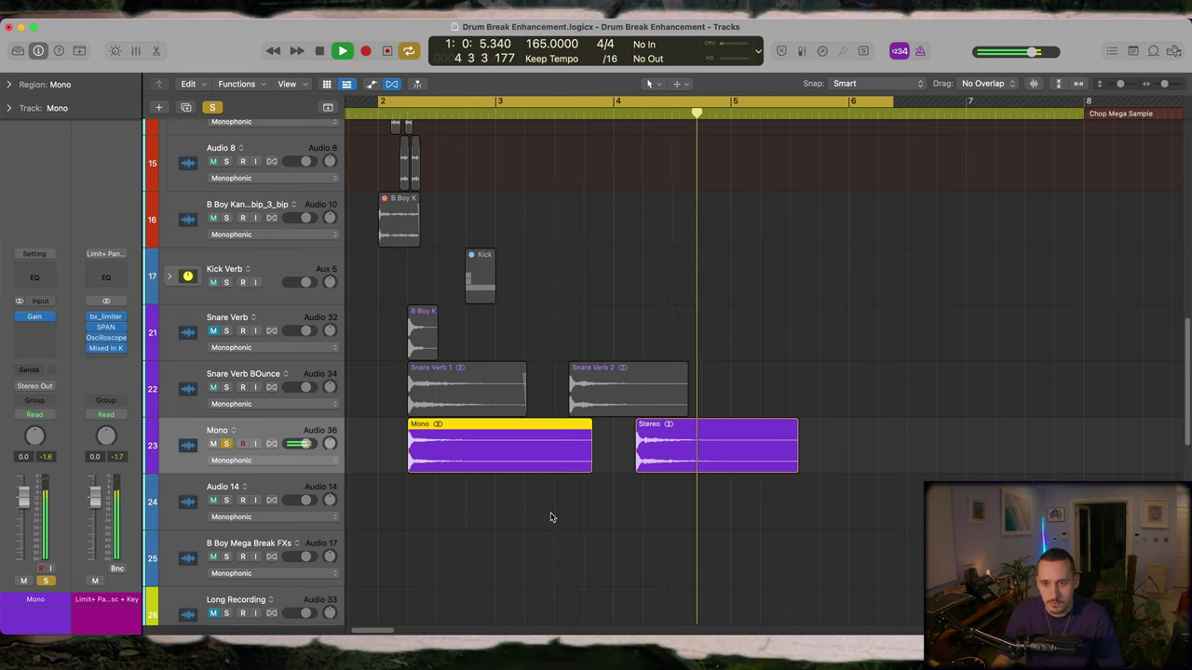
key(shift+space)
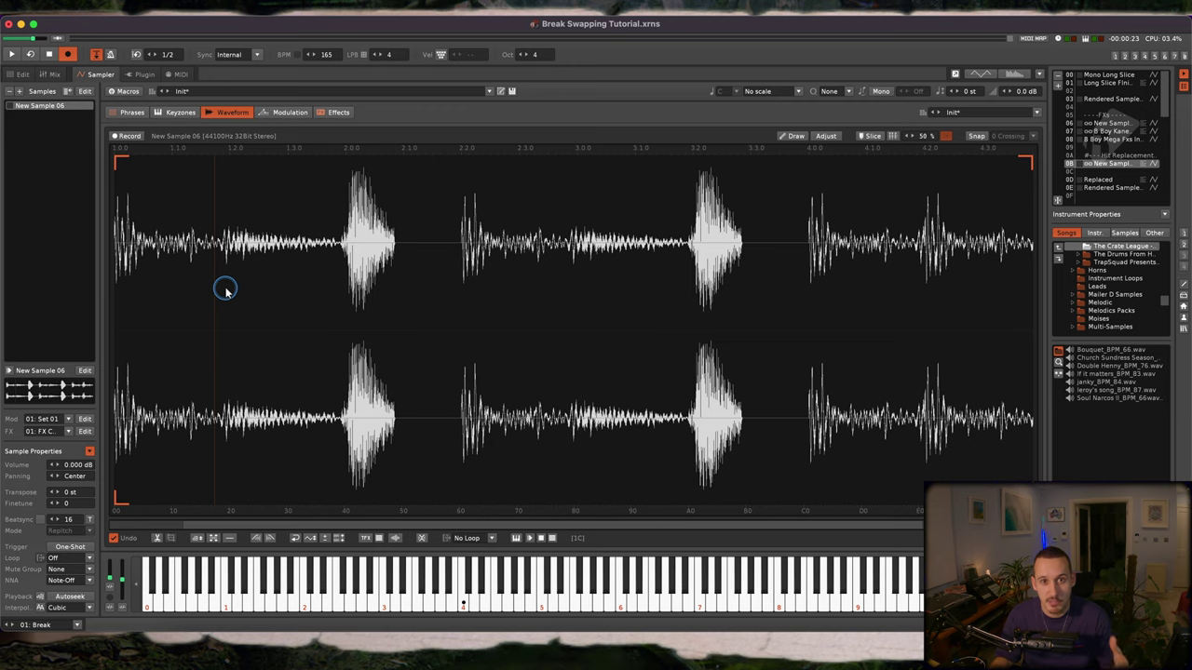
- Place eight slice markers on New Sample 06, one at its start and one at each following drum hit
key(super+k)
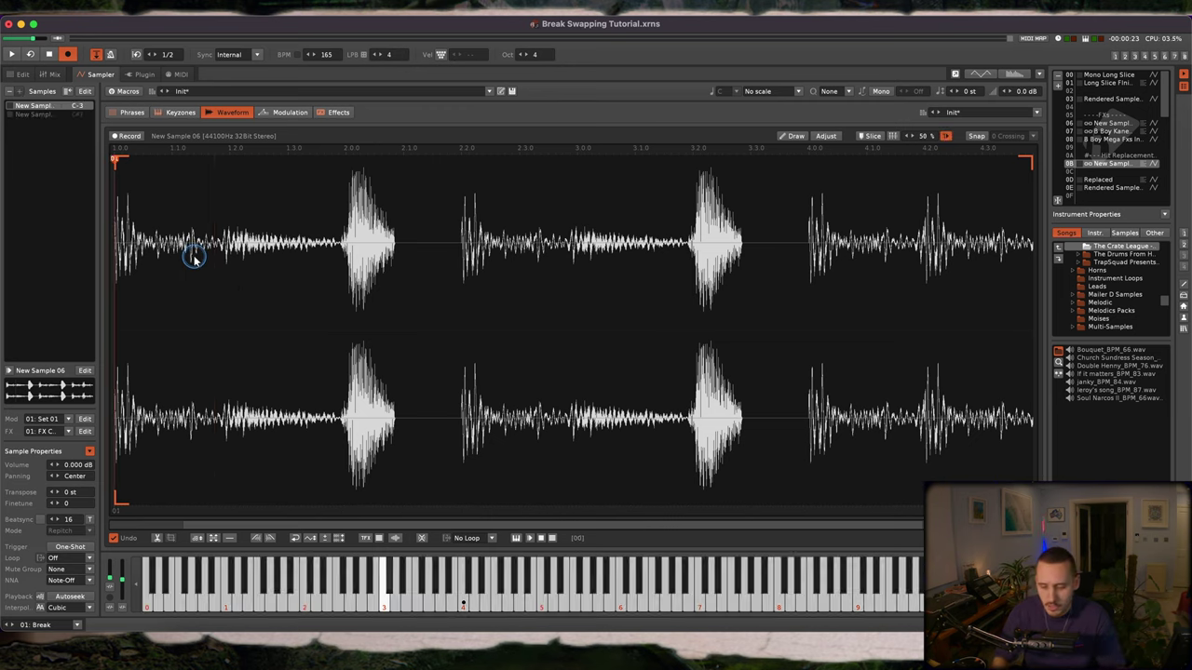
double_click(222, 247)
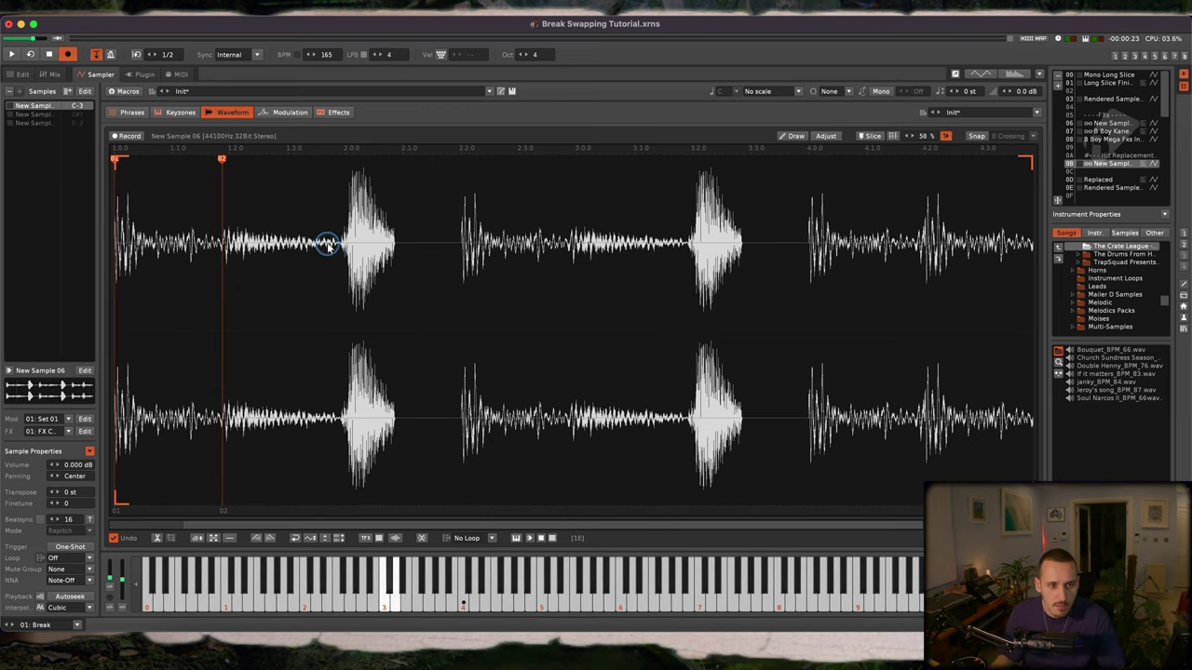
double_click(355, 248)
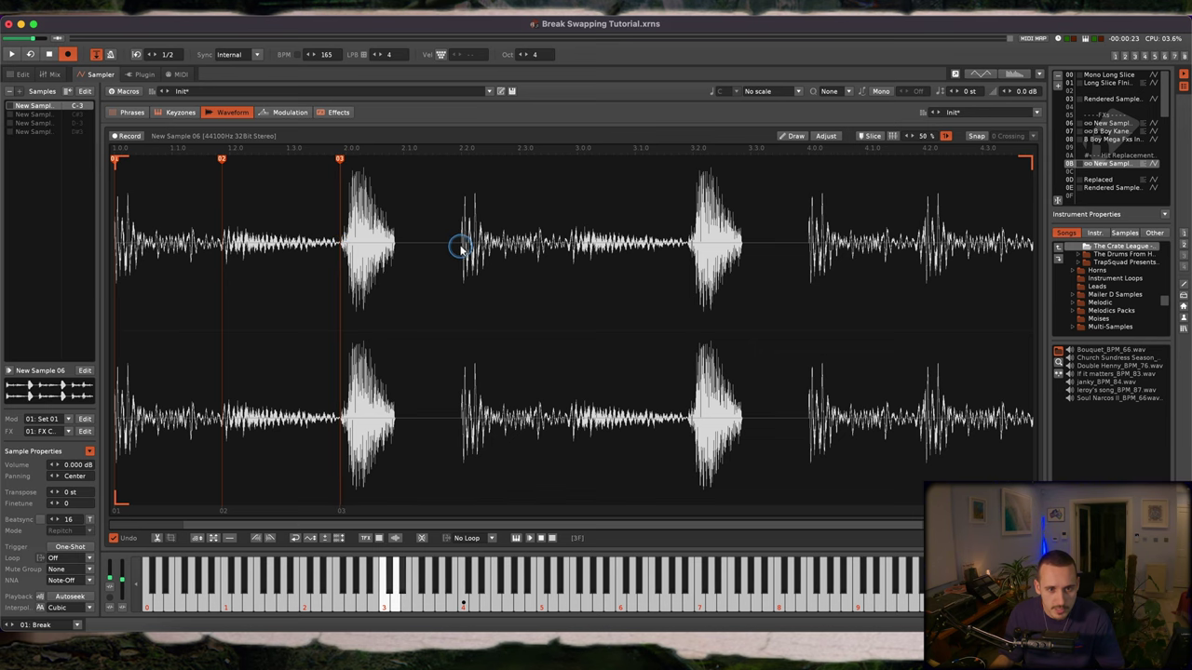
double_click(461, 247)
double_click(564, 246)
double_click(686, 245)
double_click(808, 245)
double_click(915, 244)
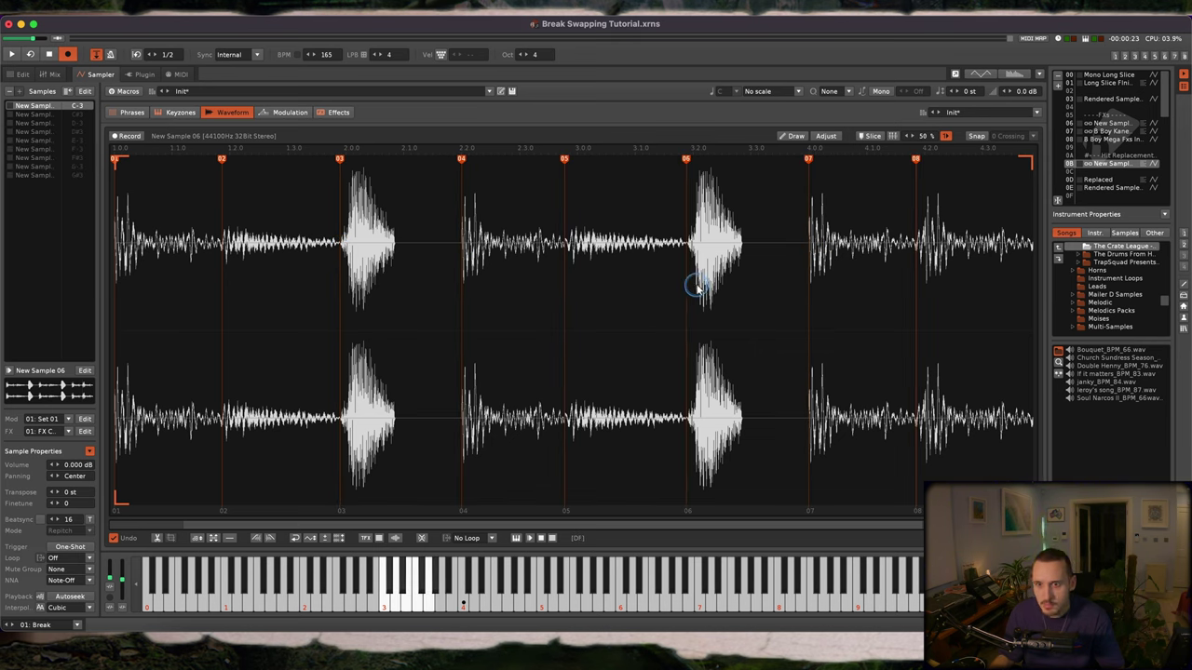
- Render the eight slices of New Sample 06 to a phrase and select a position in the phrase editor
right_click(600, 258)
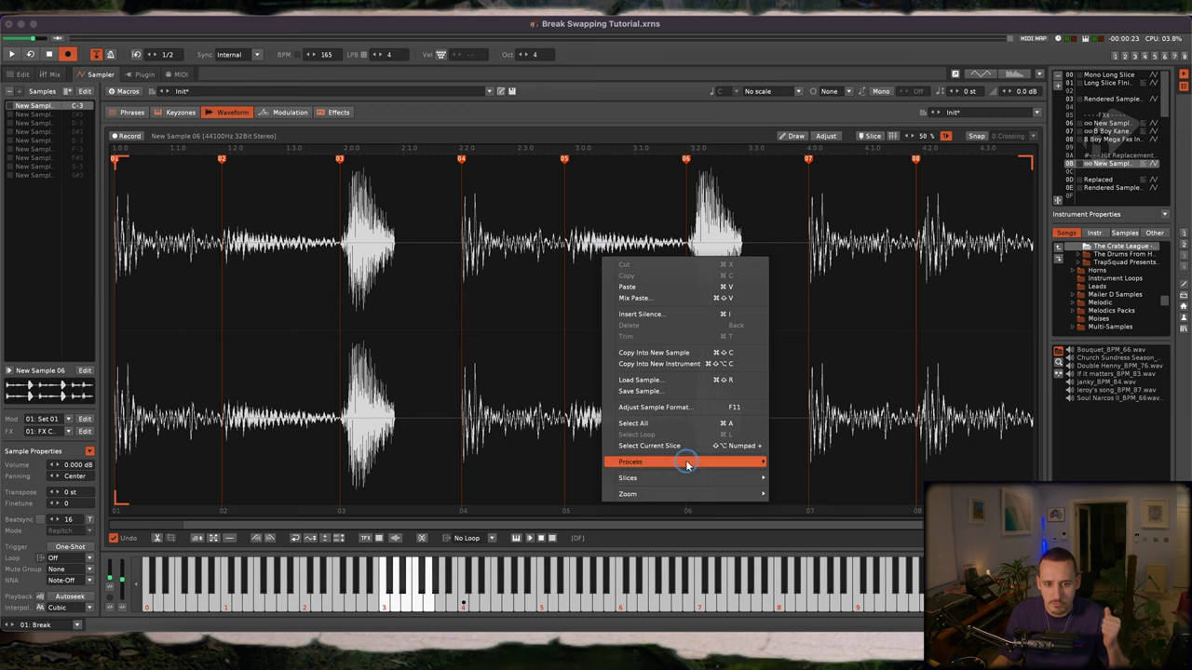
mouse_move(678, 477)
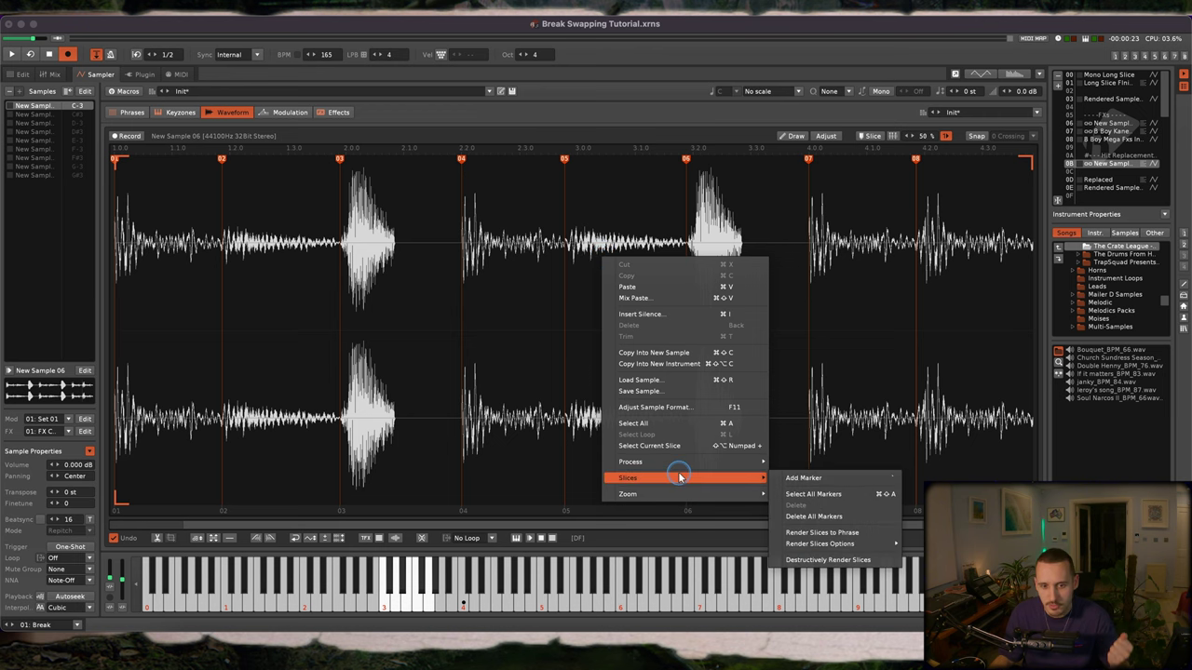
click(822, 532)
click(693, 267)
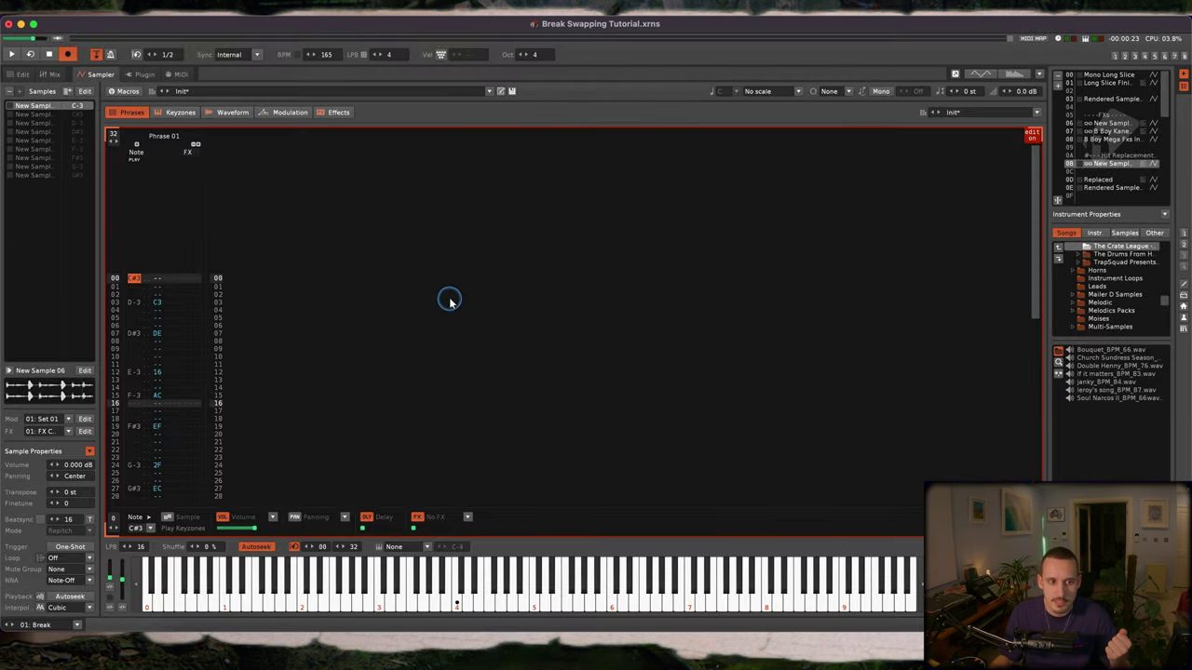
- Set the phrase's LPB to 8 and play the phrase to check its speed
key(space)
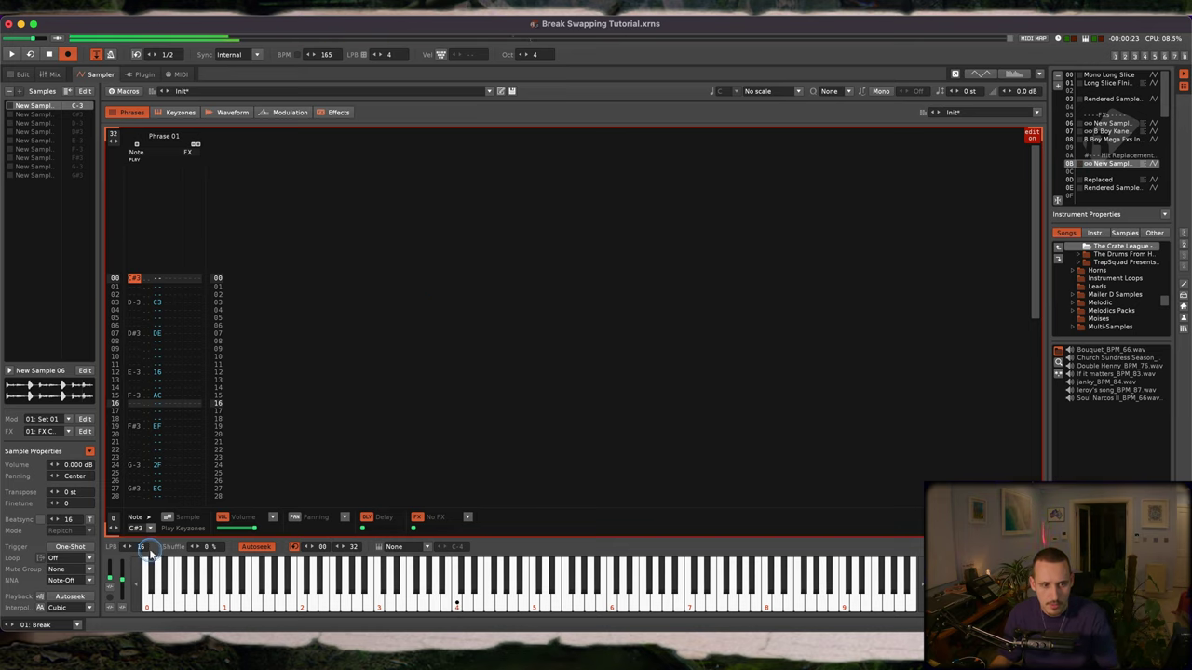
click(141, 547)
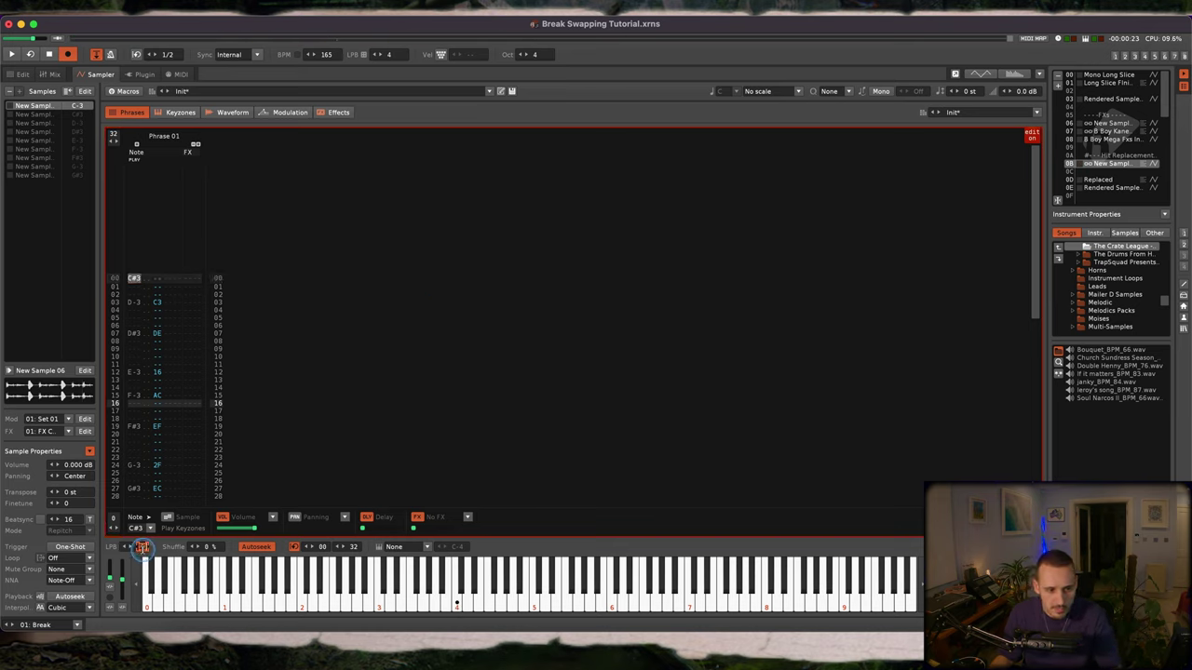
text(8)
key(Return)
key(space)
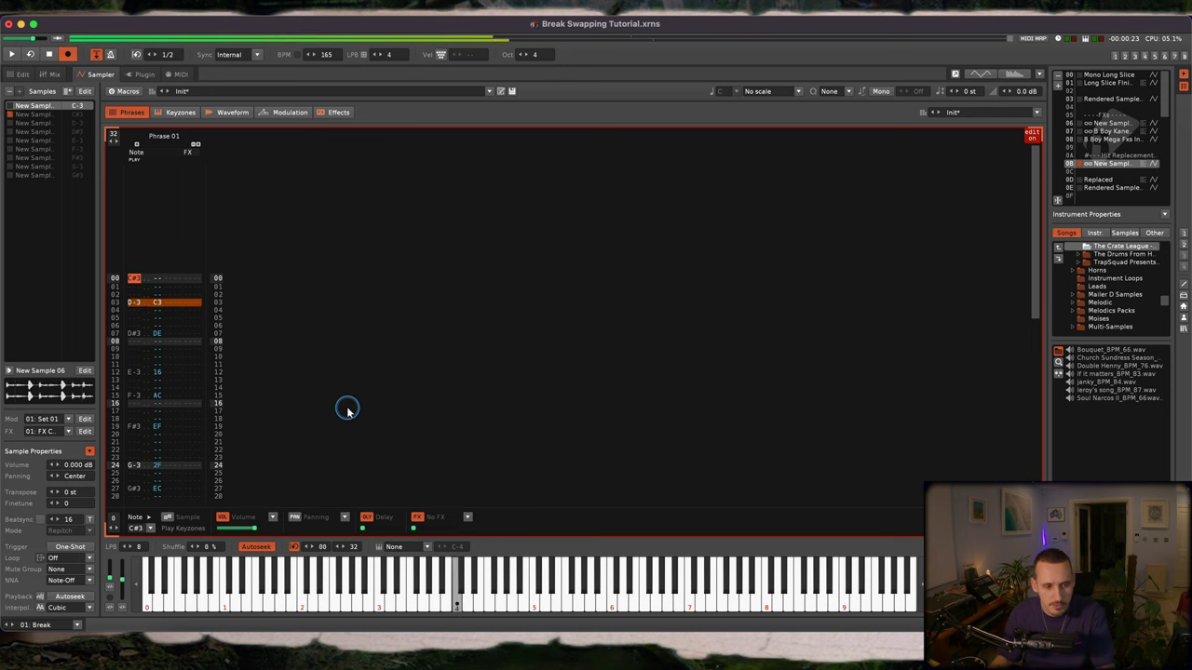
- Destructively render the slices of New Sample 06 into individual samples
click(16, 77)
click(18, 75)
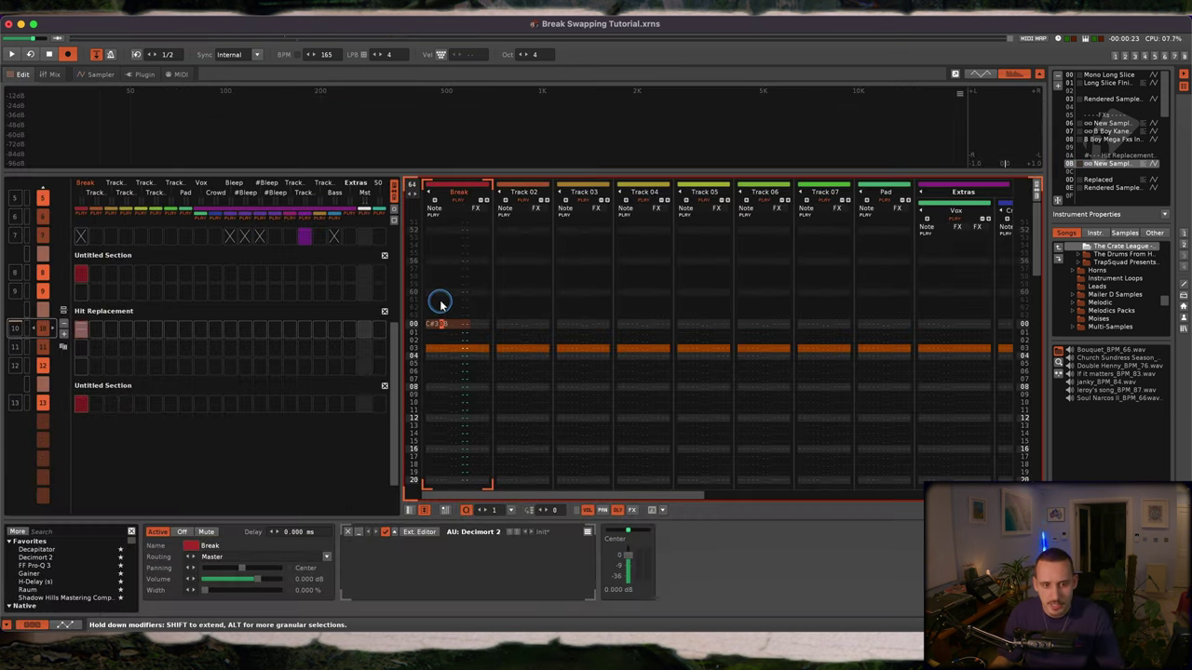
key(F3)
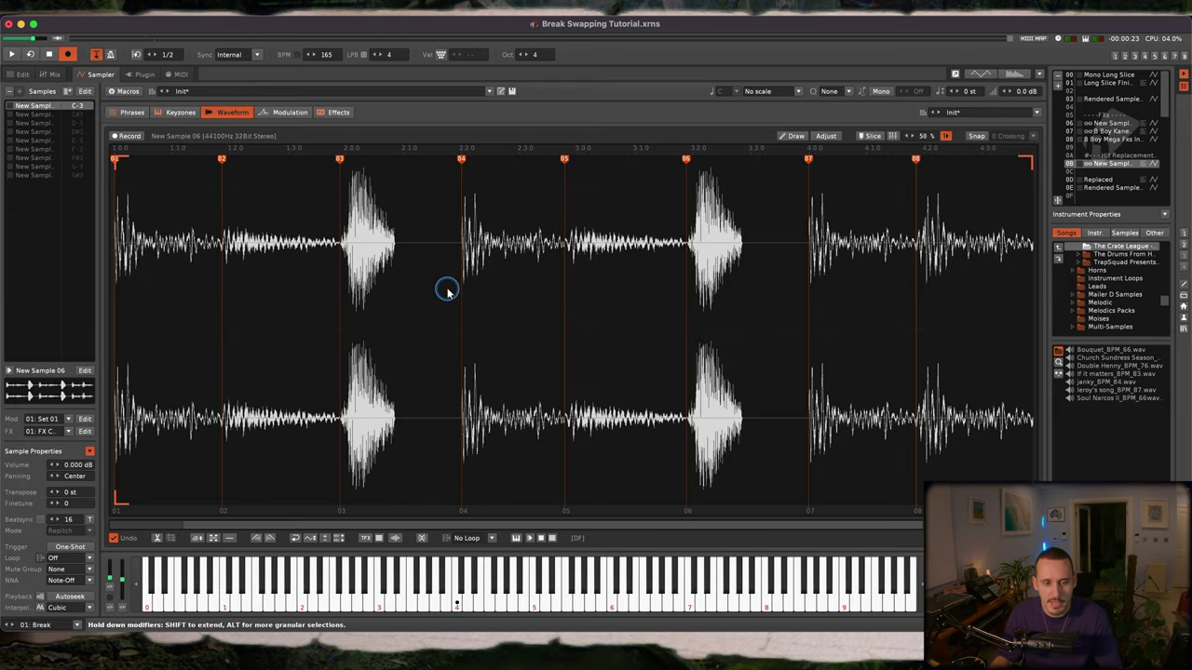
key(super+z)
right_click(55, 151)
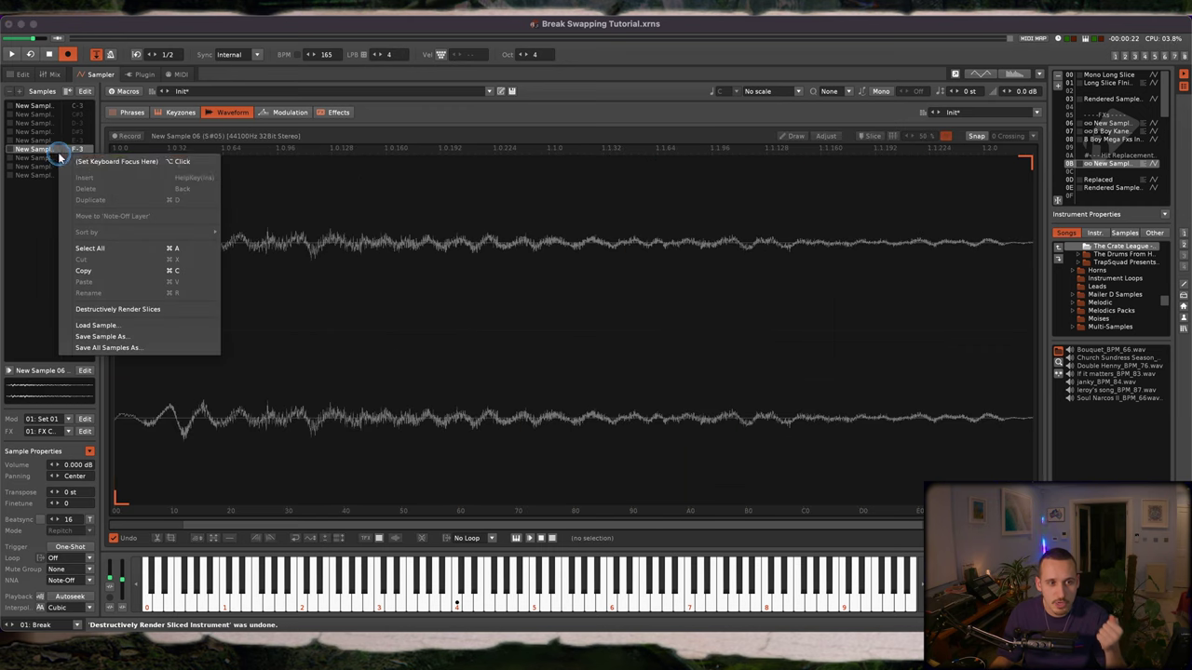
click(112, 310)
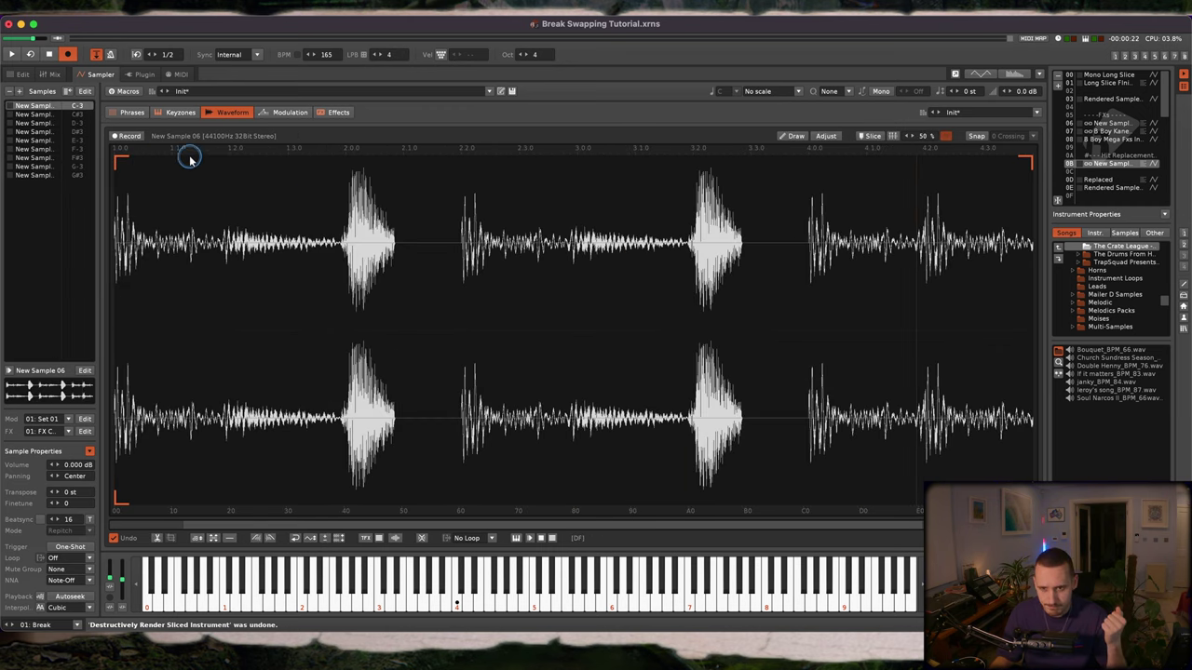
- Delete the original full-length break from the sample list and transpose all notes in Phrase 01 down one semitone
click(53, 107)
right_click(50, 106)
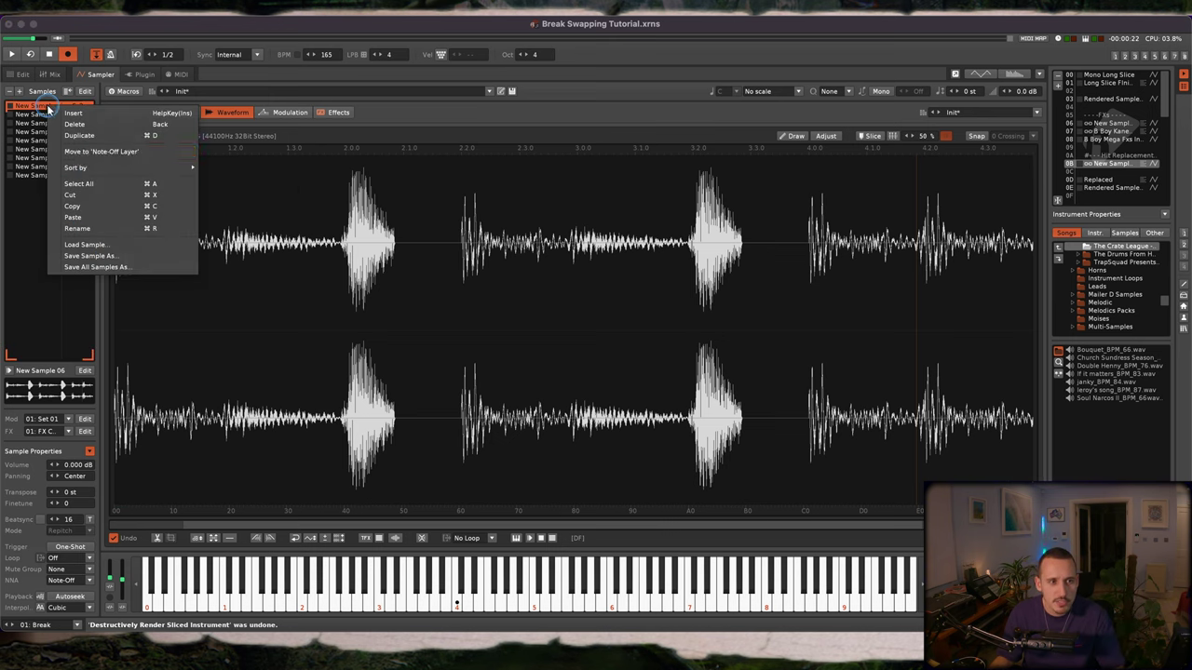
click(82, 198)
click(131, 112)
double_click(141, 307)
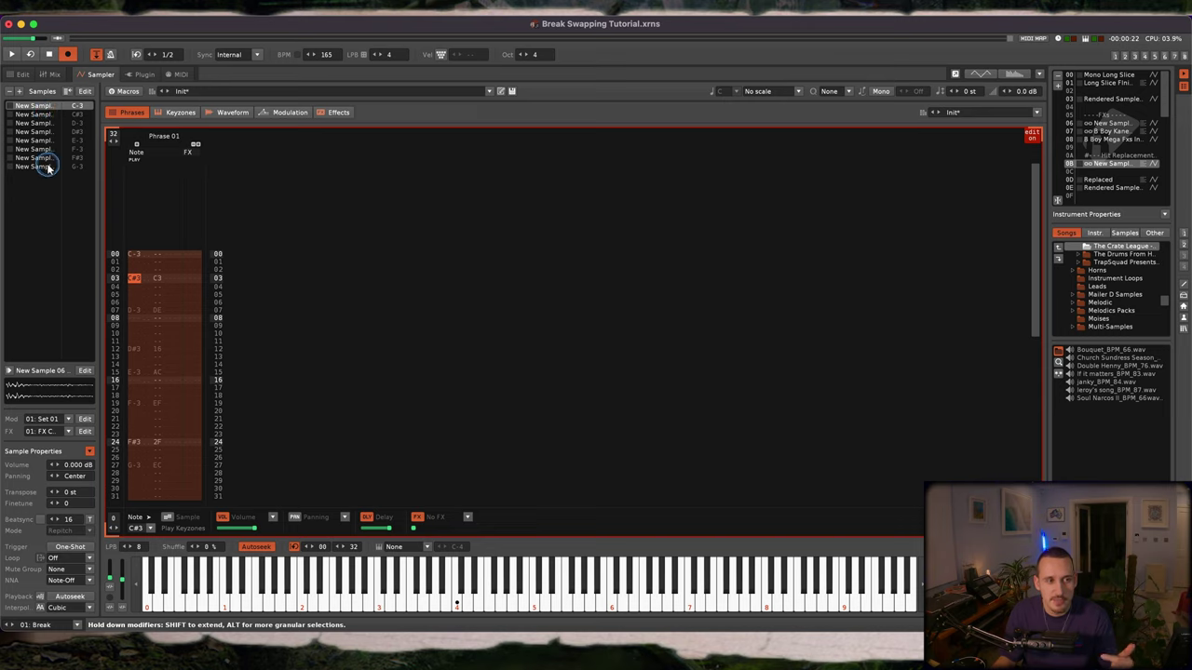
- Show the D-3 snare slice's waveform and bring up the snare list of the Top of the Drums library
click(50, 117)
click(40, 108)
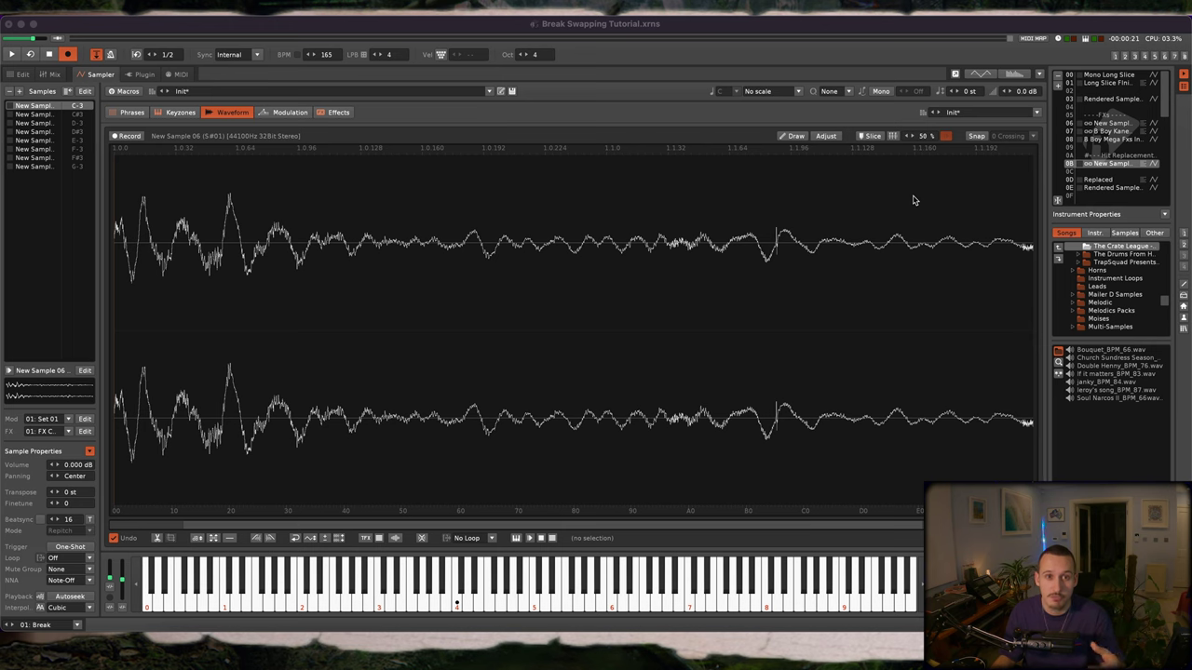
click(82, 122)
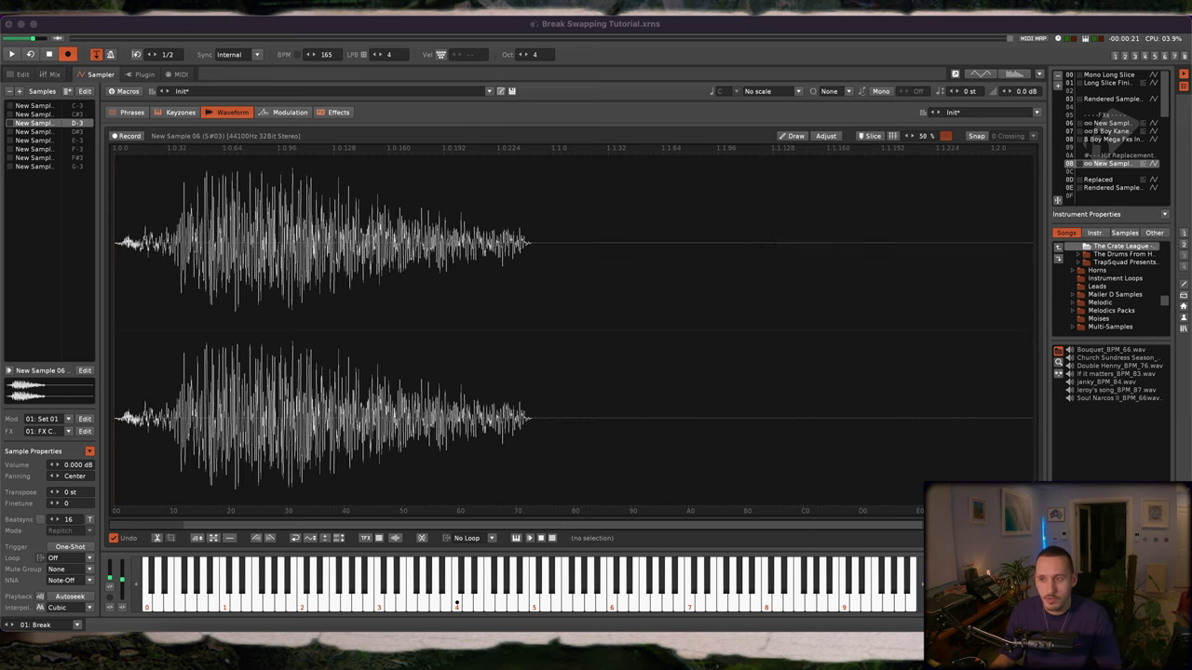
drag(1189, 121, 822, 106)
click(794, 123)
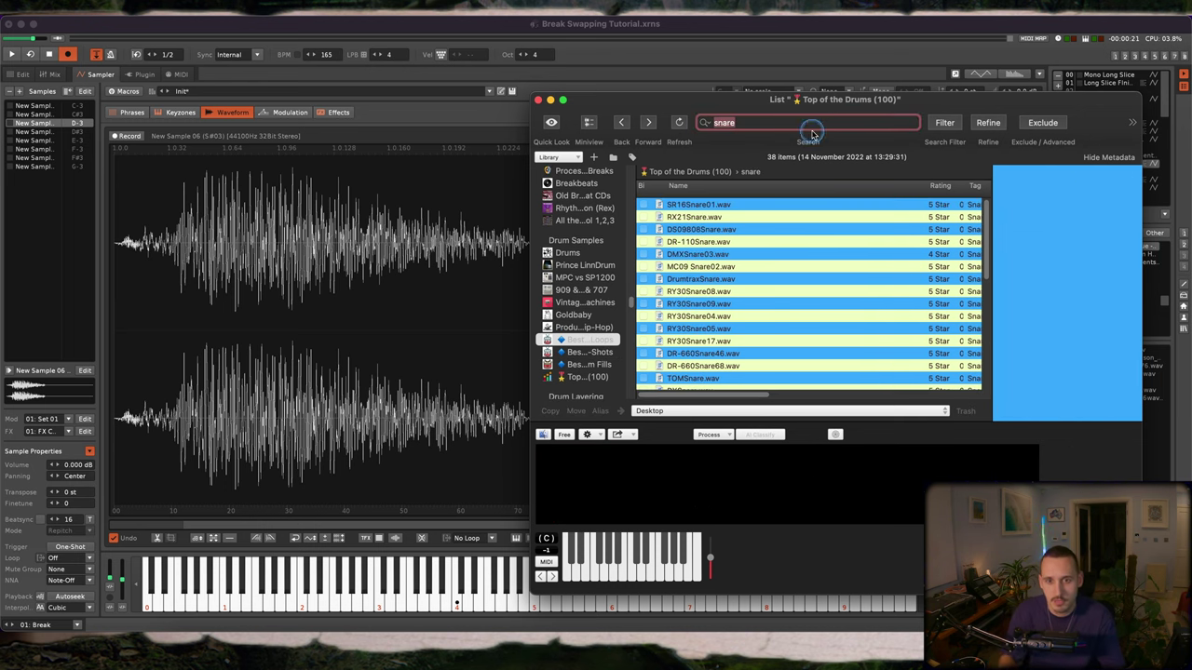
- Audition the snares from DMXSnare03 through RY30Snare17, return to RY30Snare09, and move the library window aside
click(700, 253)
click(708, 278)
click(711, 292)
click(709, 304)
click(704, 316)
click(707, 330)
click(707, 341)
click(698, 304)
drag(722, 100, 1190, 130)
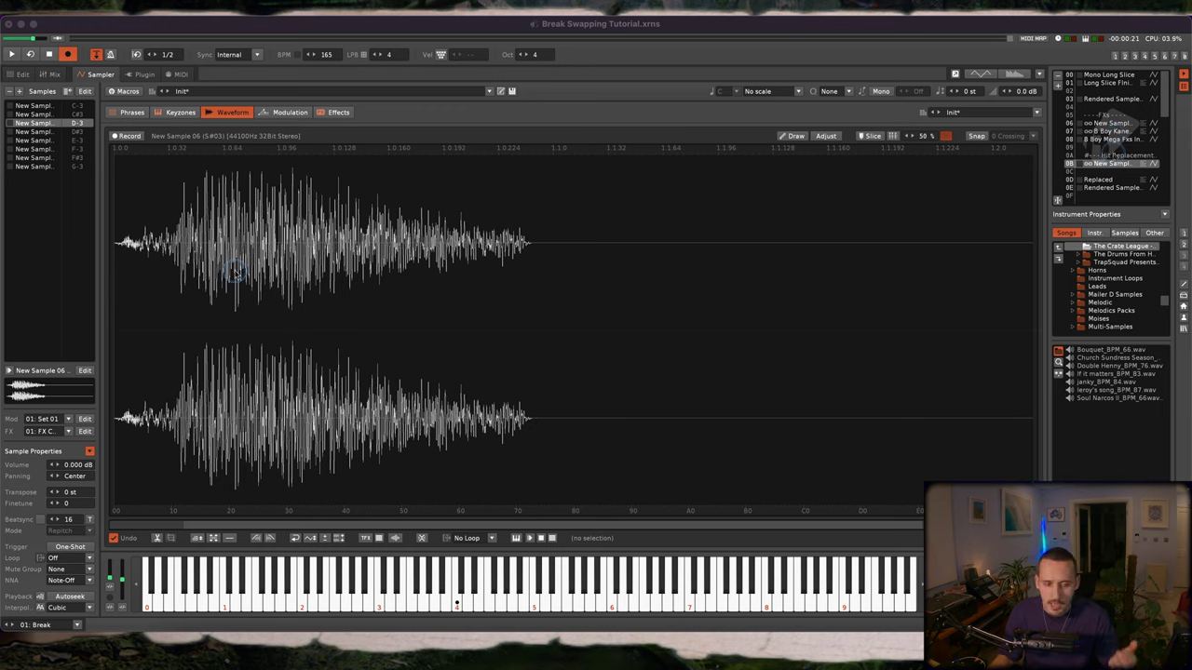
- Load RY30Snare09 into the empty instrument slot 0C and copy its entire waveform
drag(180, 247, 102, 267)
drag(174, 244, 559, 247)
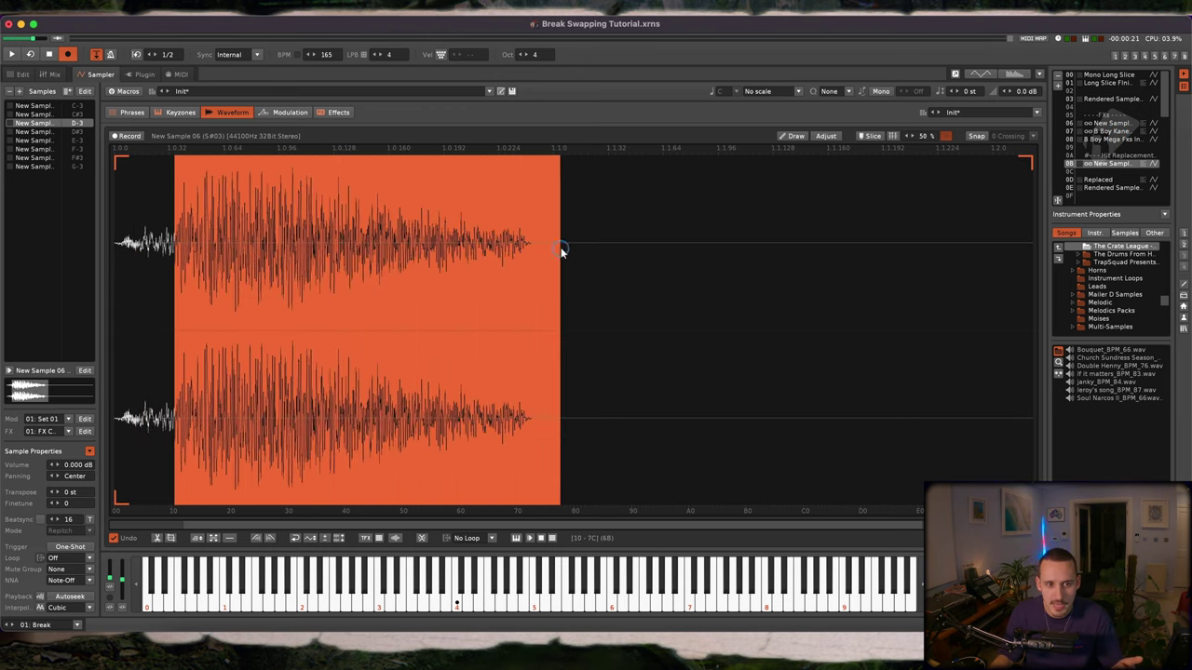
click(1083, 170)
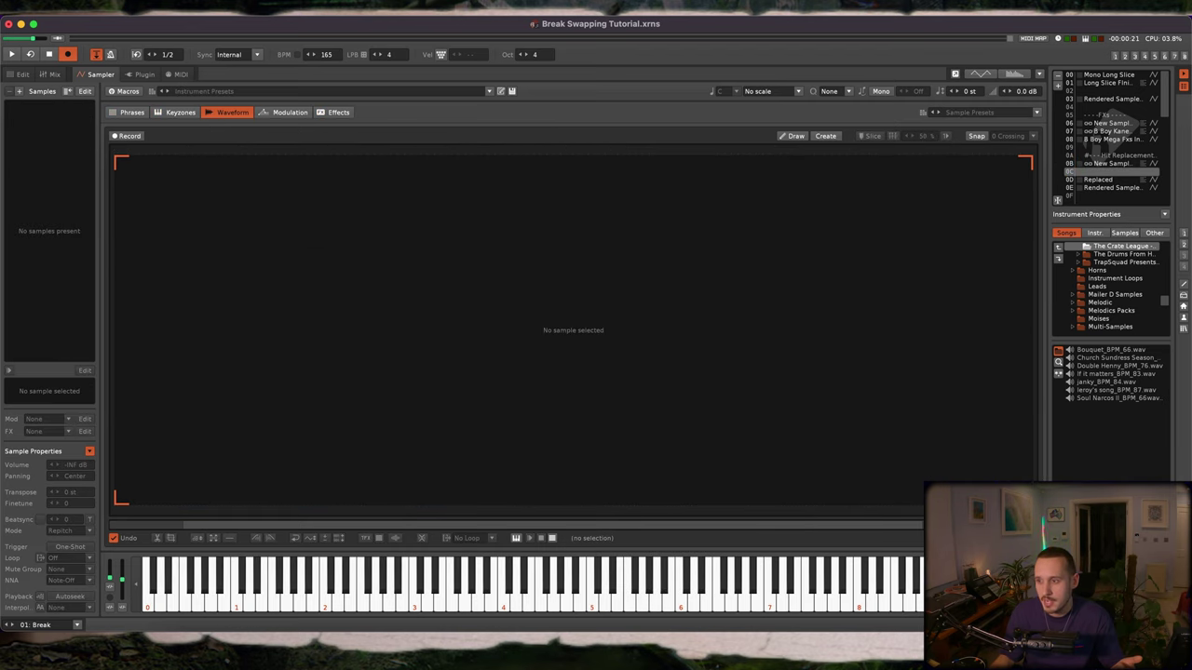
drag(503, 334, 455, 336)
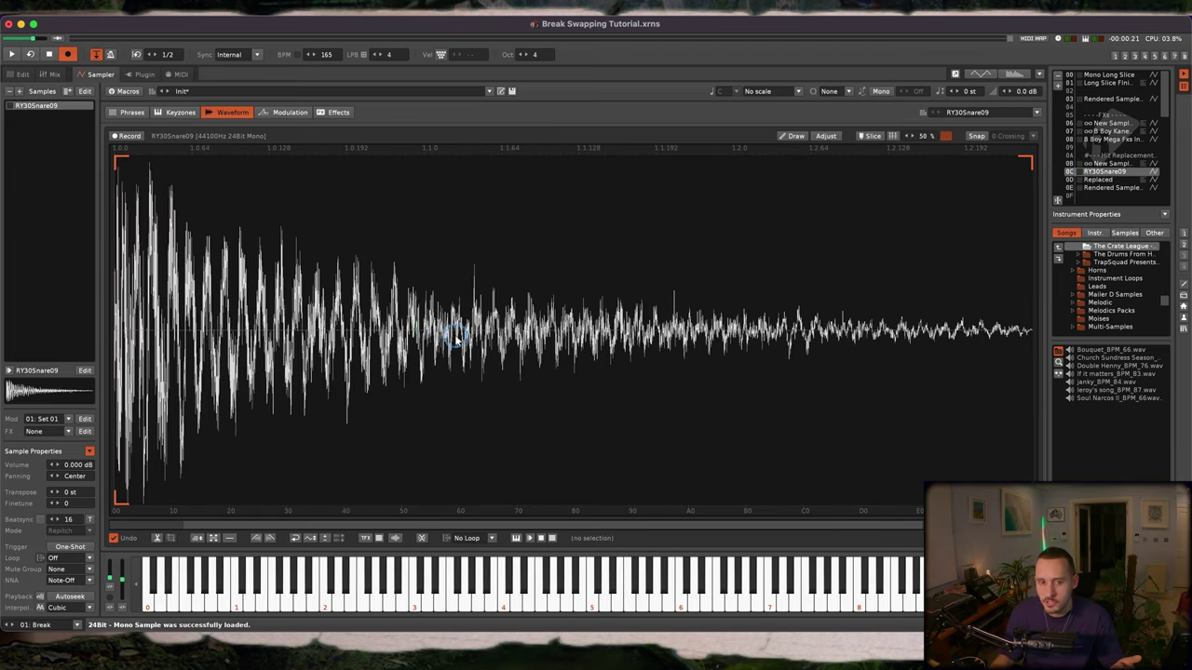
double_click(406, 330)
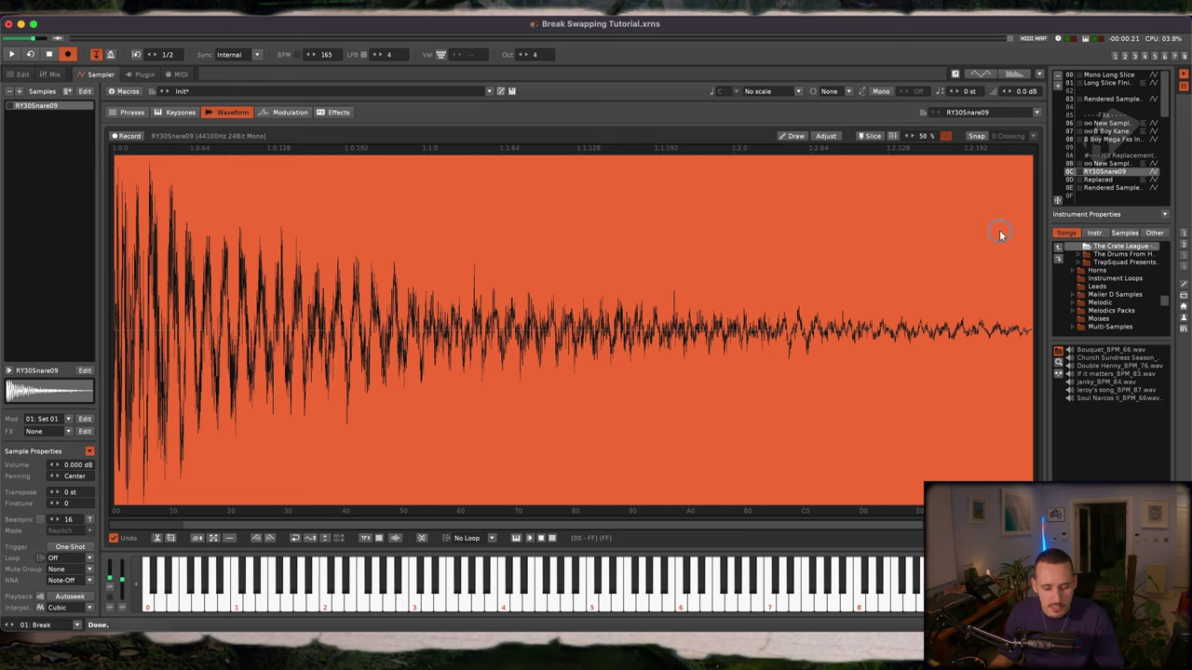
- Replace the D-3 slice from the snare's onset to its end with the copied snare, keeping the quiet lead-in, and play it
click(1110, 165)
click(166, 243)
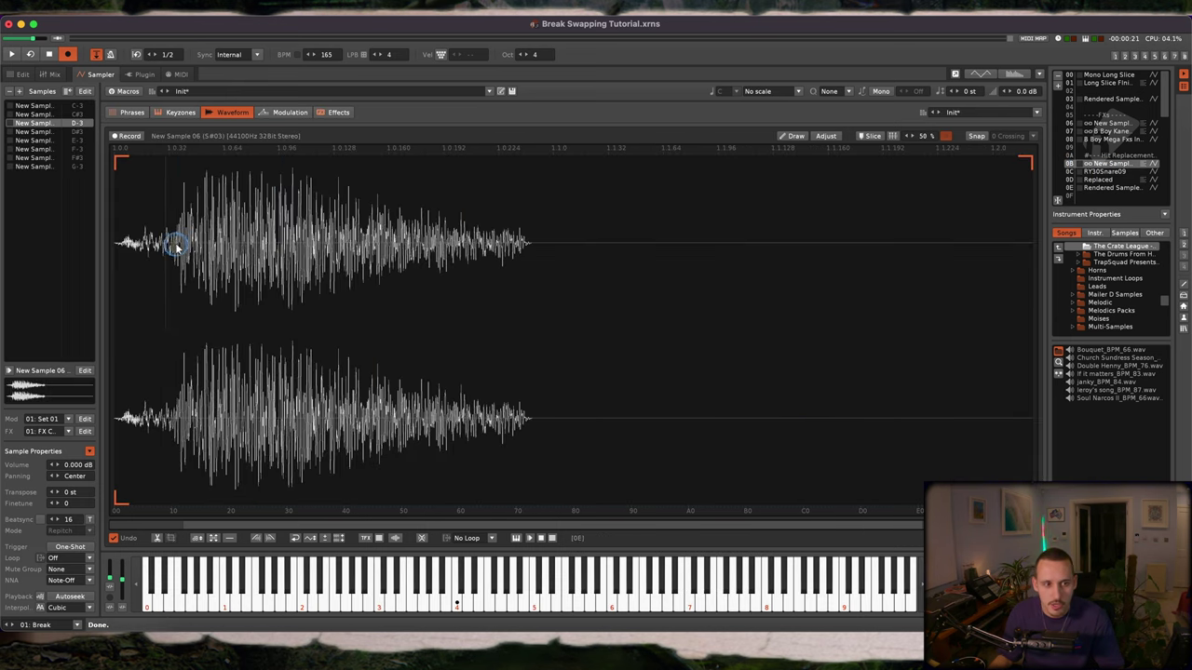
drag(179, 249, 894, 267)
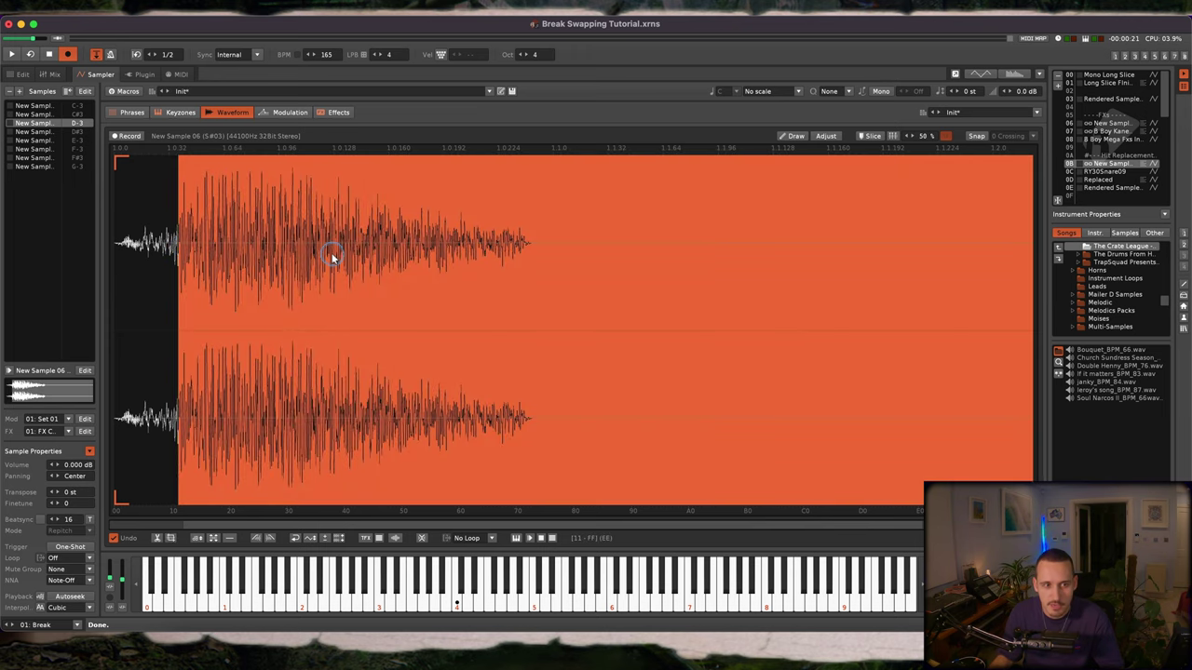
key(super+v)
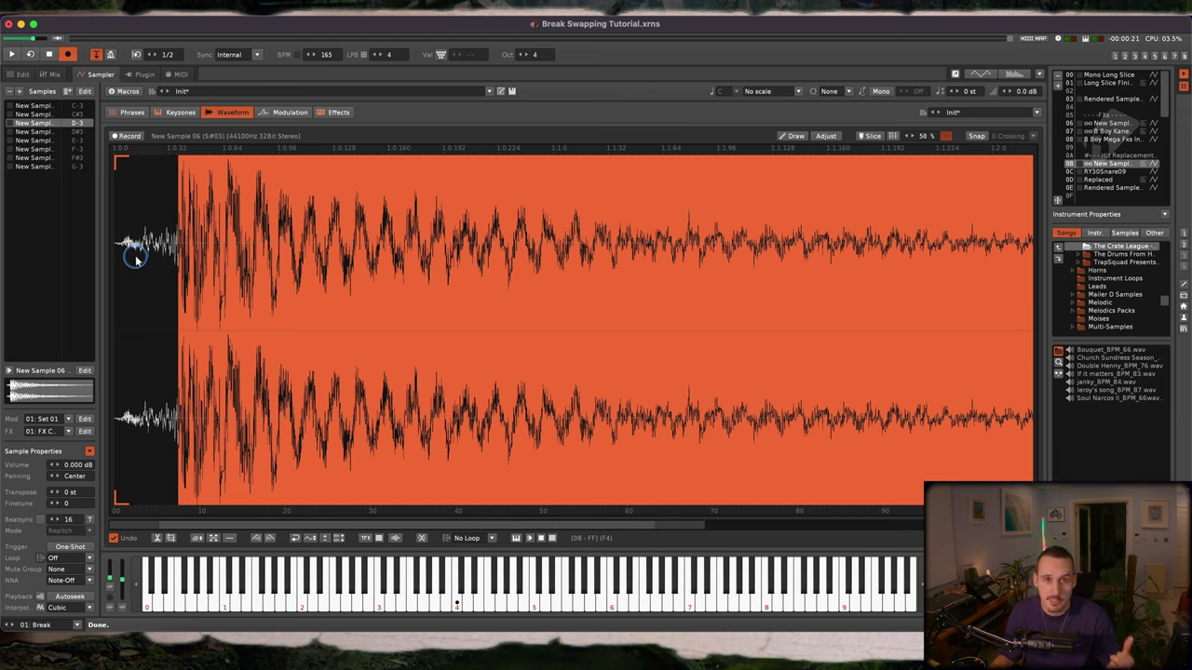
key(space)
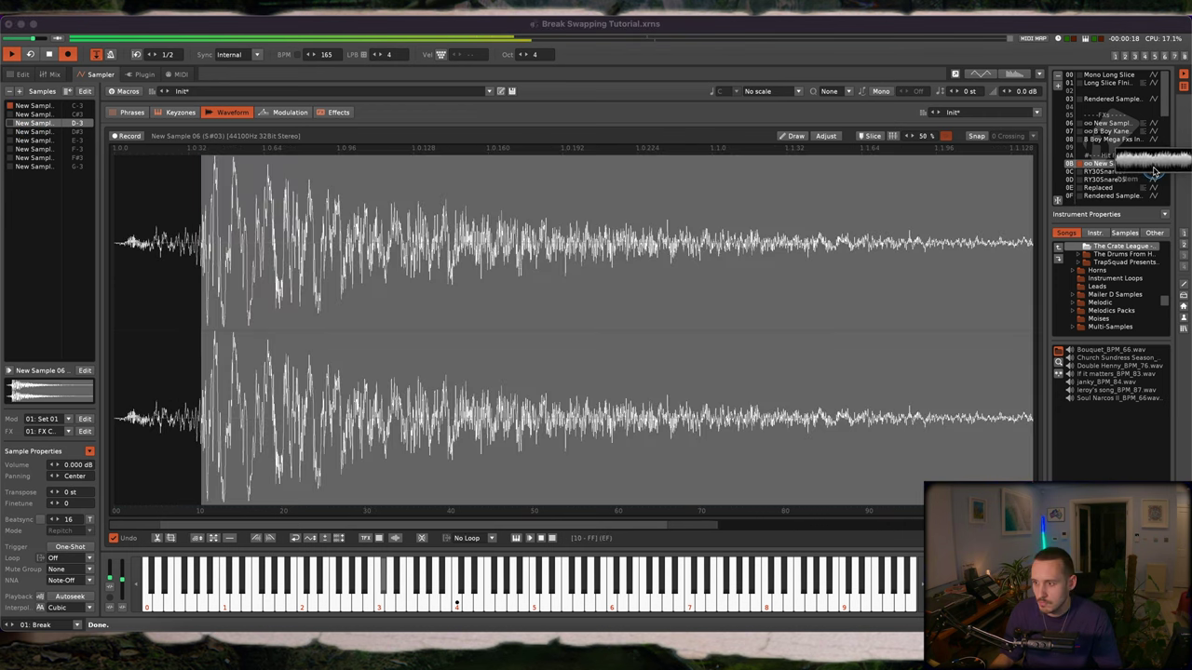
- Load RY30Snare17 and DR-660Snare46 as instruments and replace the F-3 slice's snare hit after its quiet lead-in
drag(1151, 164, 1113, 178)
double_click(527, 303)
scroll(1093, 177, up, 2)
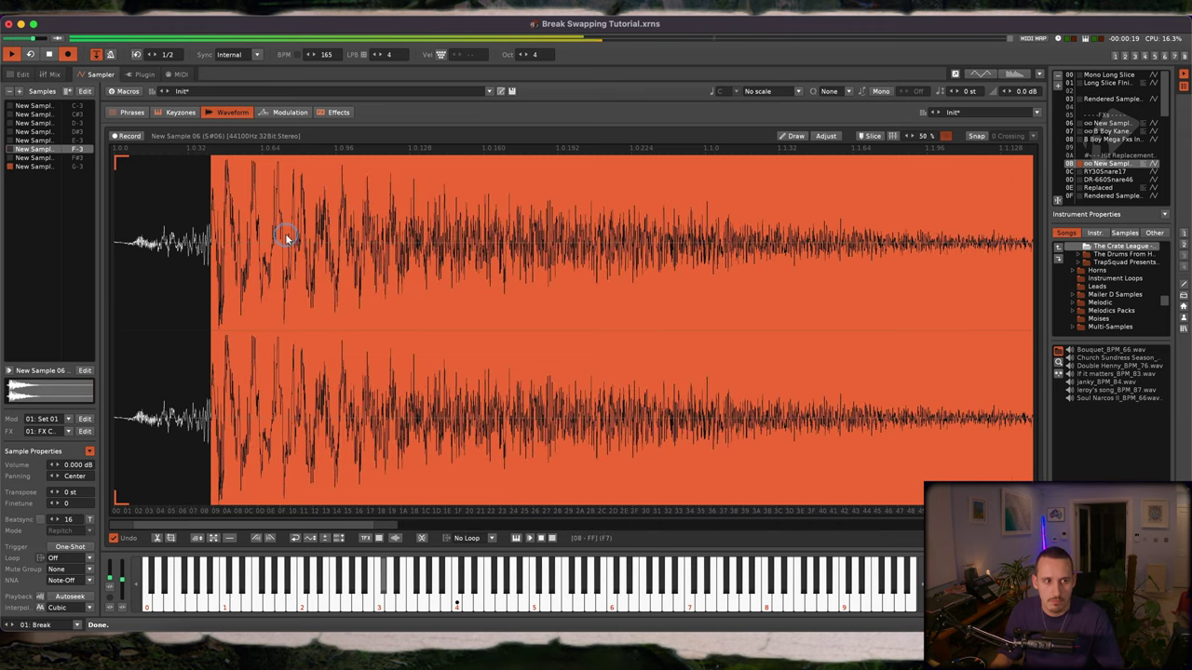
key(space)
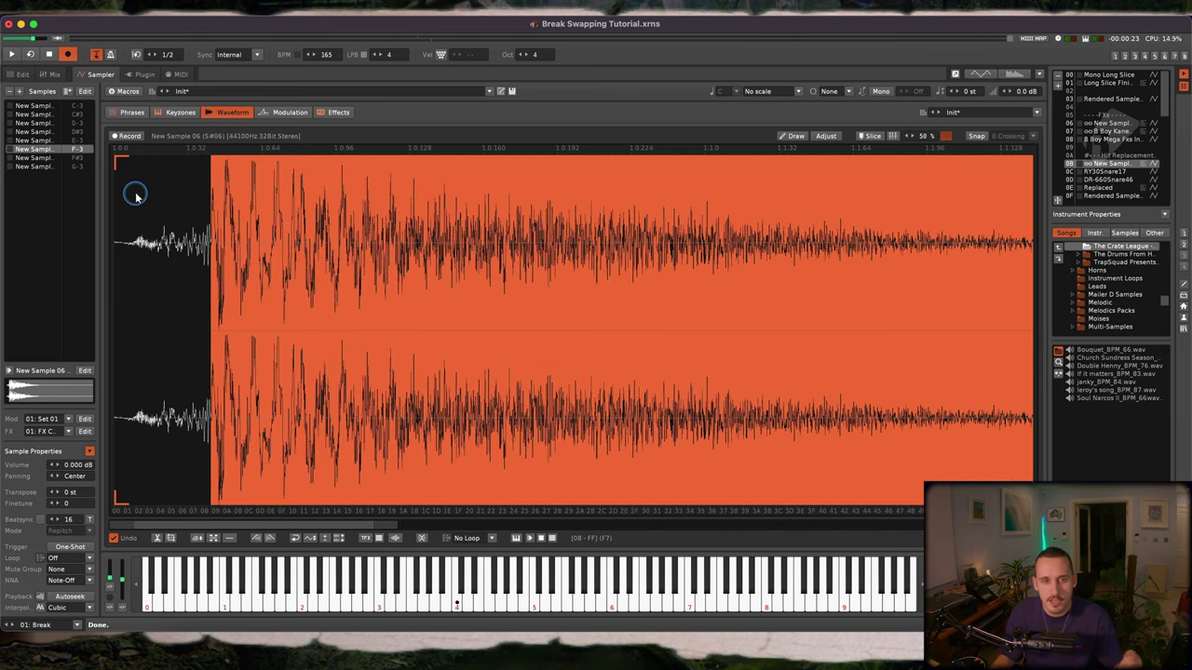
- Play the pattern while viewing the D-3, E-3 and C-3 slices to find the kick
click(26, 125)
click(33, 140)
key(space)
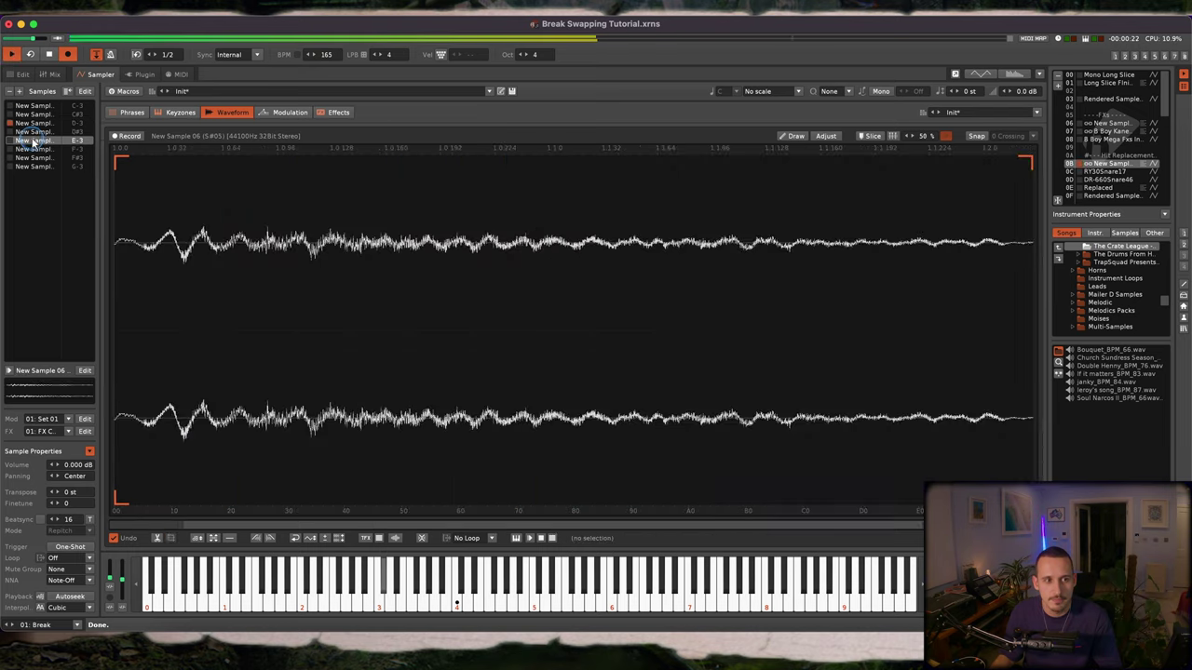
click(28, 106)
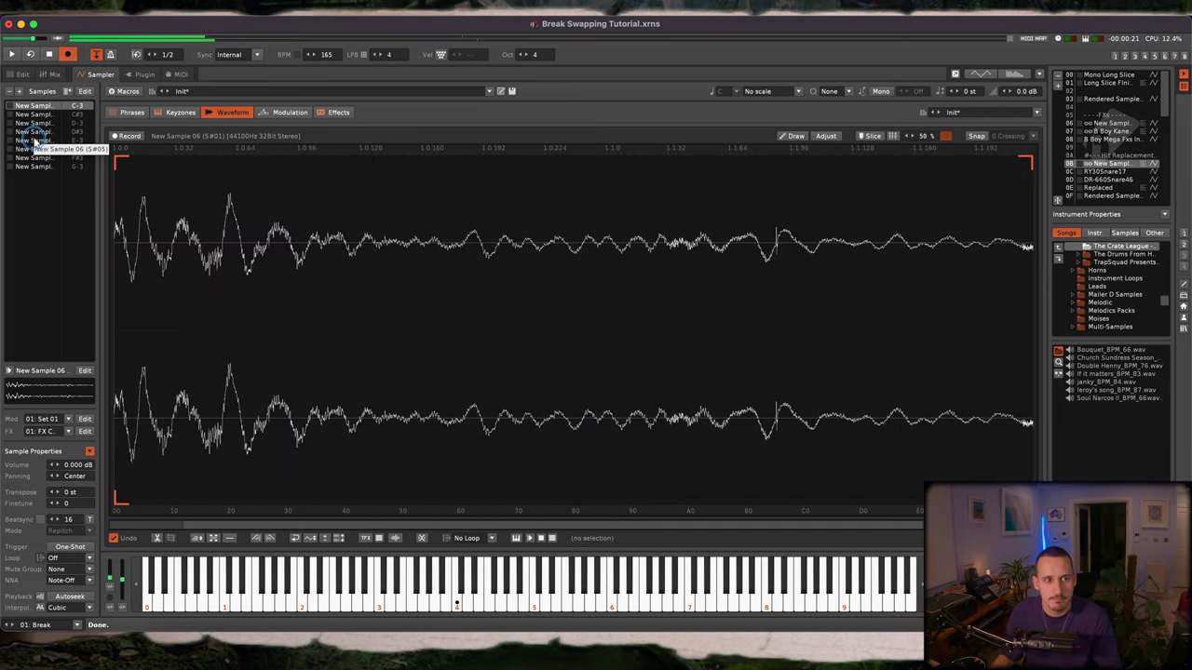
key(space)
- Search the Top of the Drums library for "kick" and audition 01 Knock Kick, Kick 6, Kick NYHouse 1 and Kick Kingsto
key(super+Tab)
click(765, 140)
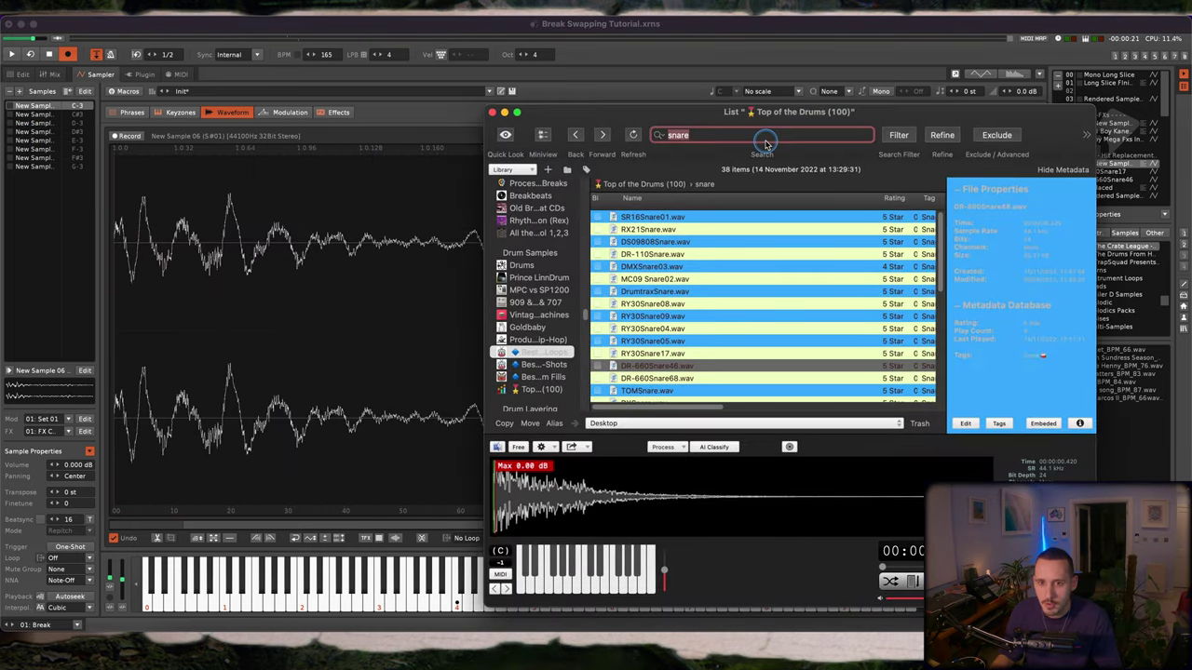
text(kick)
key(Return)
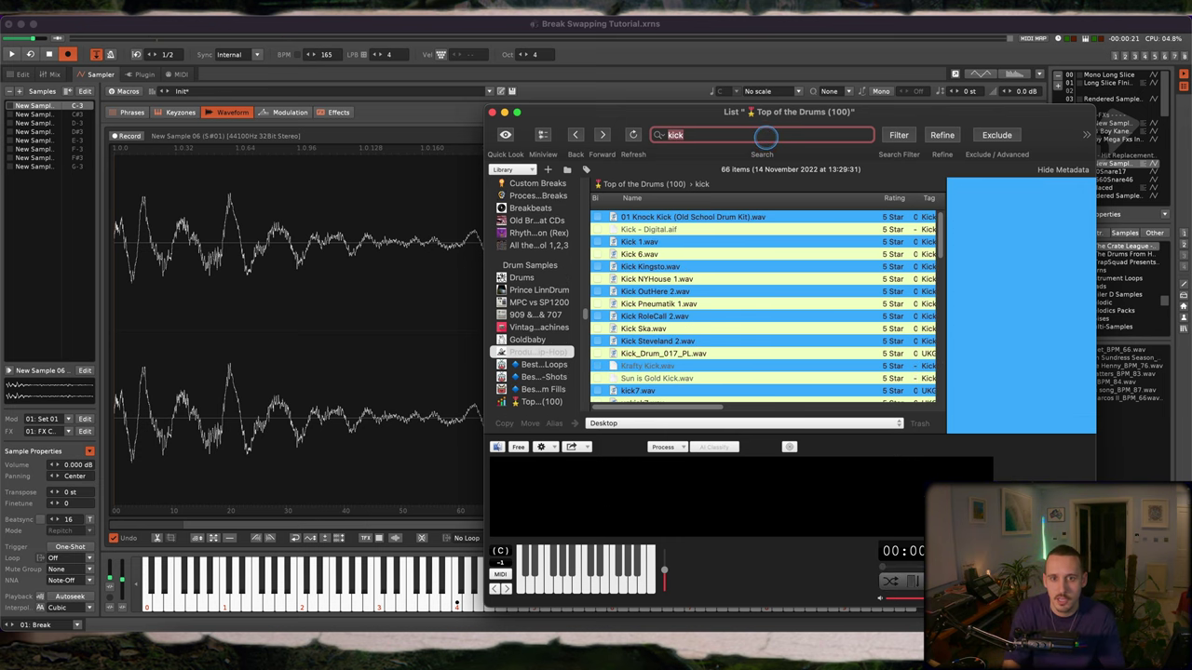
click(734, 217)
click(675, 253)
click(685, 279)
click(682, 267)
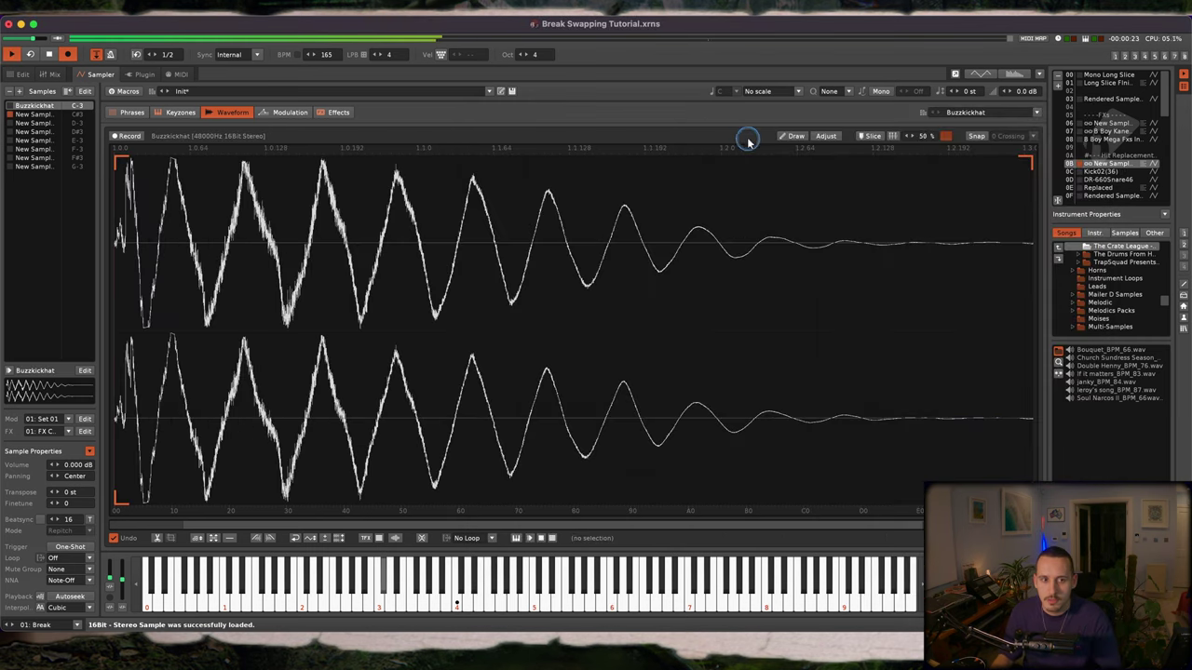
- Replace the C-3 kick slice with Kick (Played) and the F#3 slice with another library kick, and clear the F-3 slice's waveform selection
drag(1190, 271, 728, 304)
drag(1191, 304, 729, 305)
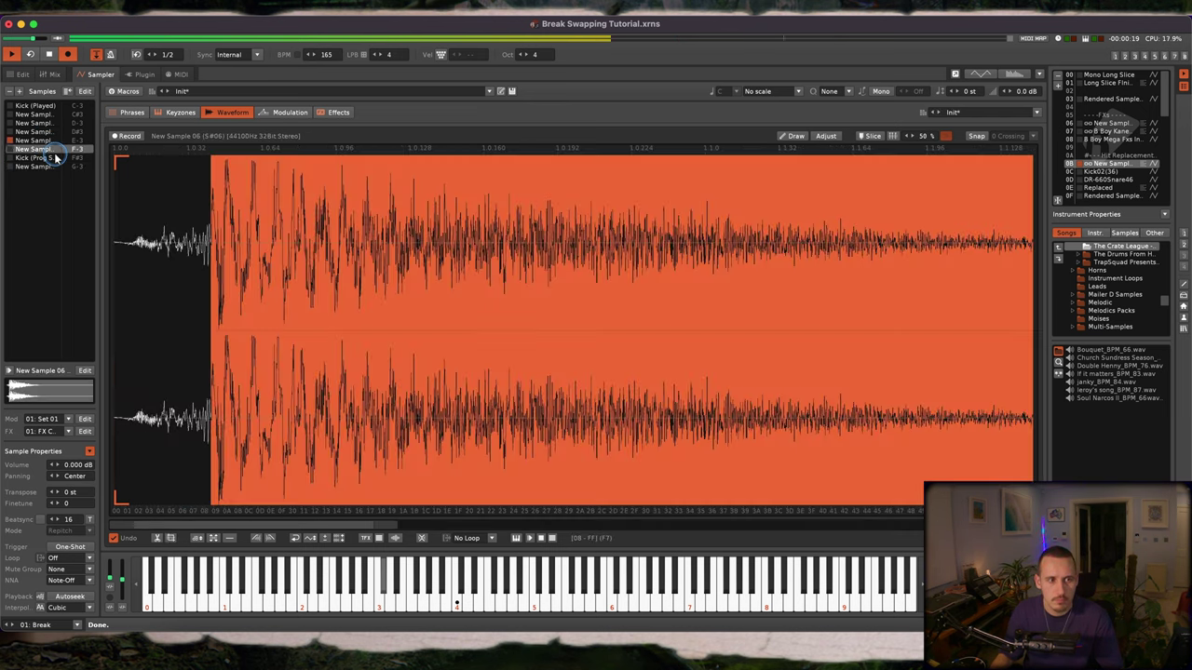
click(214, 253)
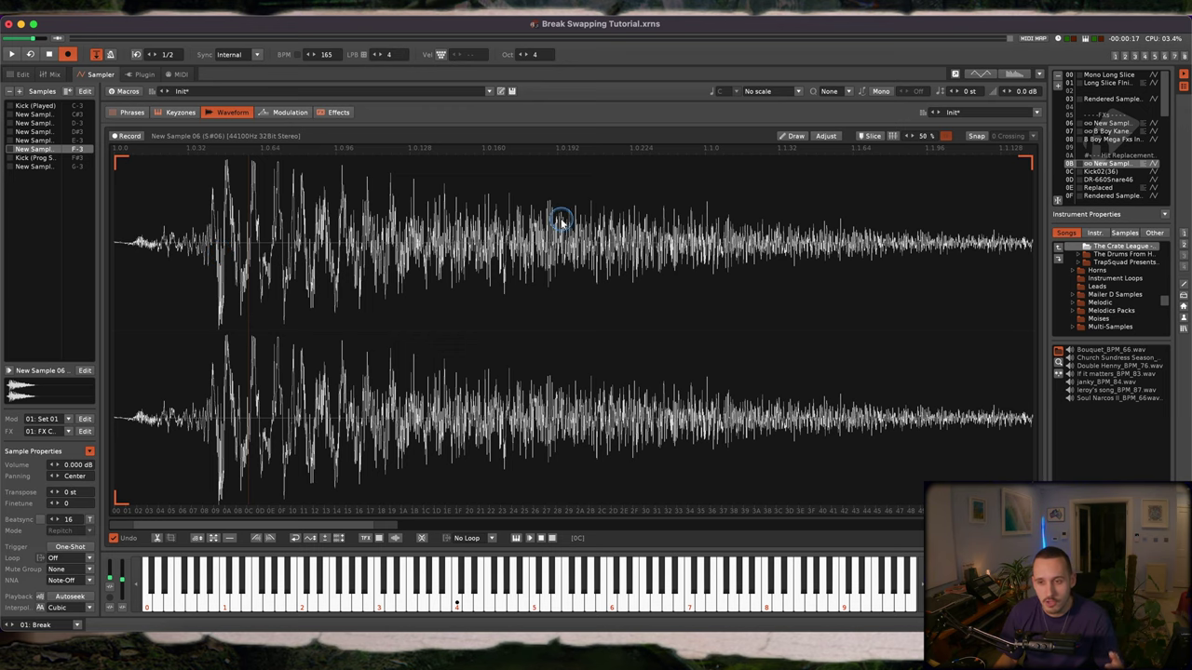
- Show the pattern editor and play the Hit Replacement pattern on the Break track to hear the swapped hits
click(18, 74)
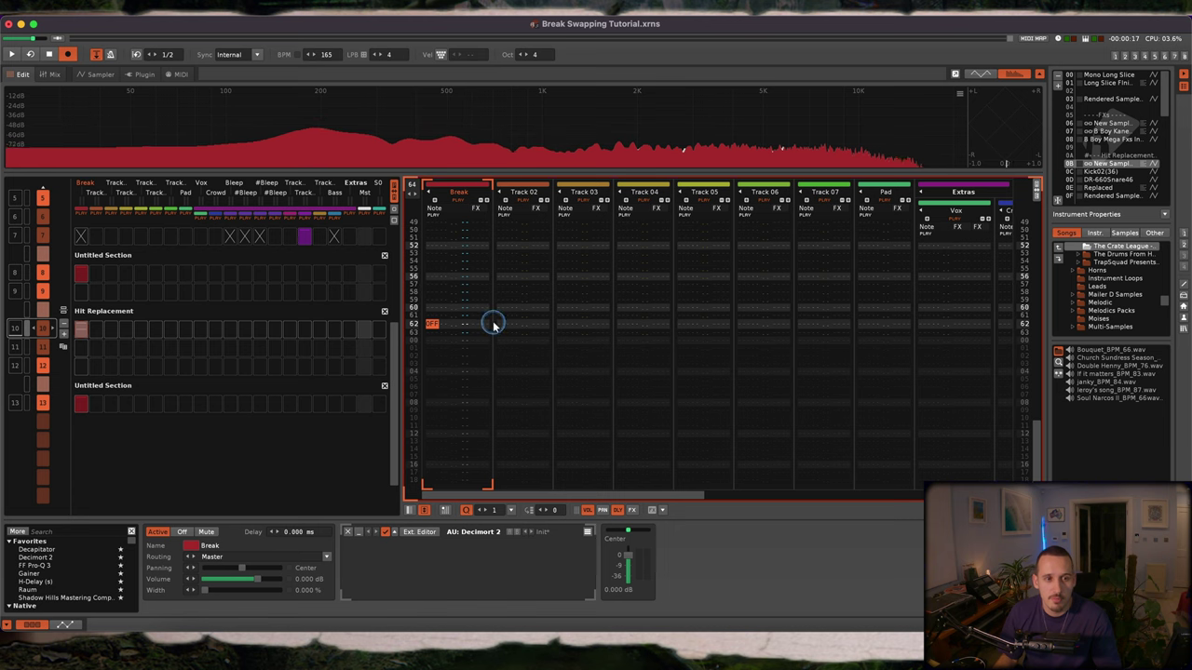
key(space)
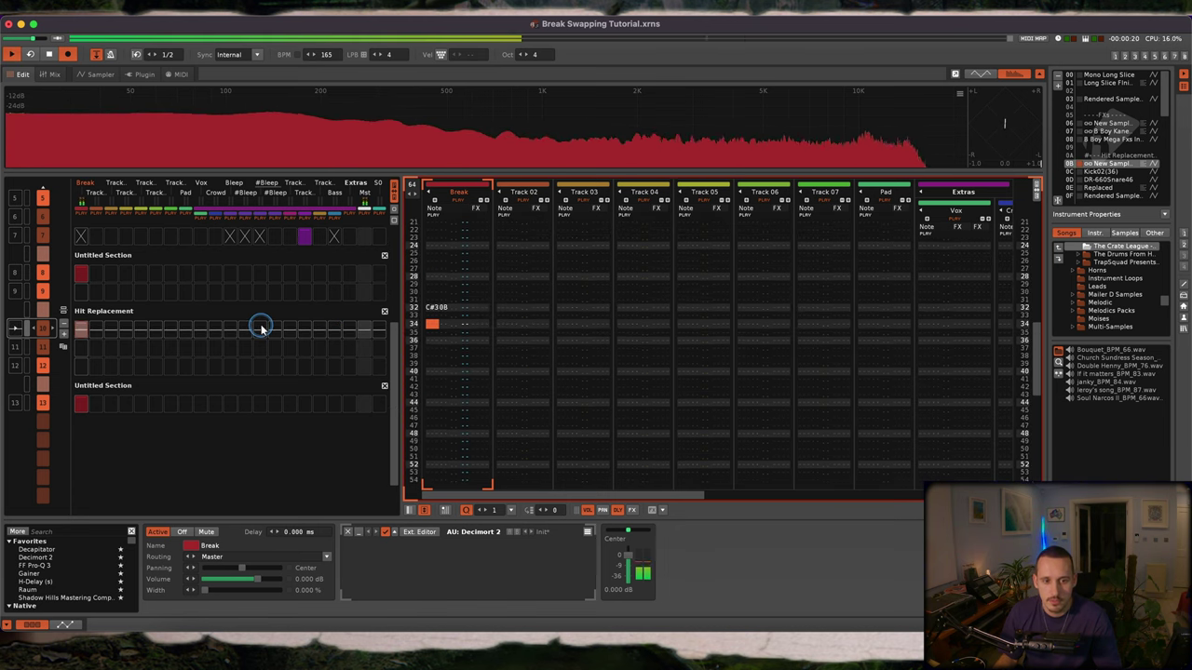
key(space)
click(449, 263)
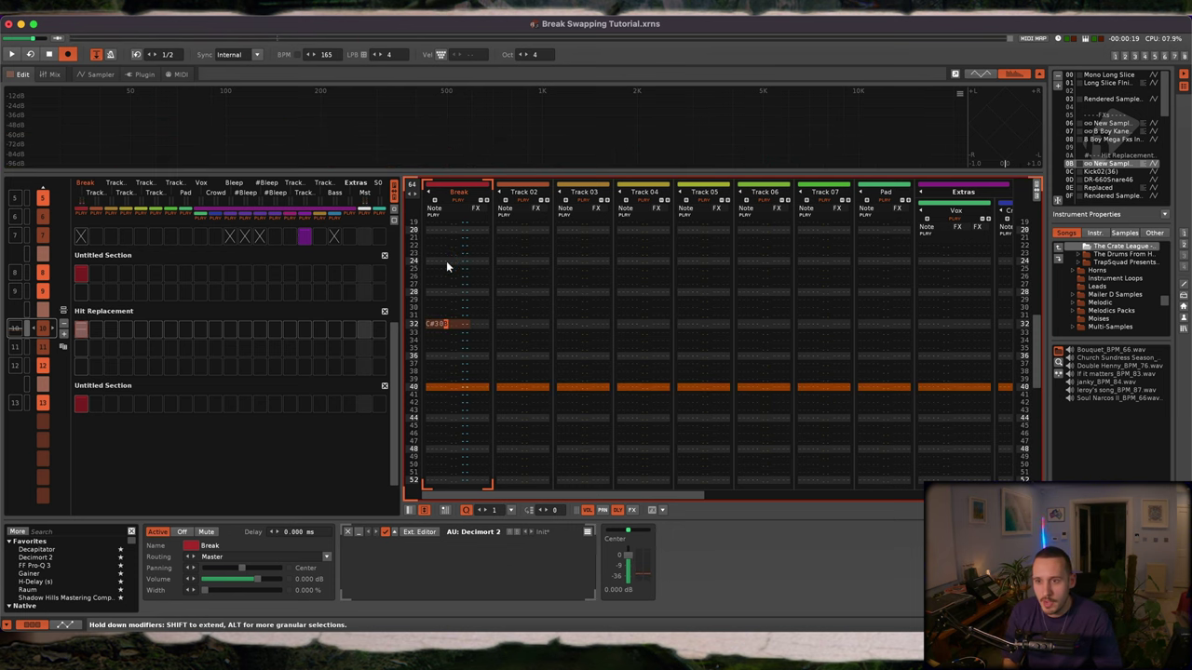
key(space)
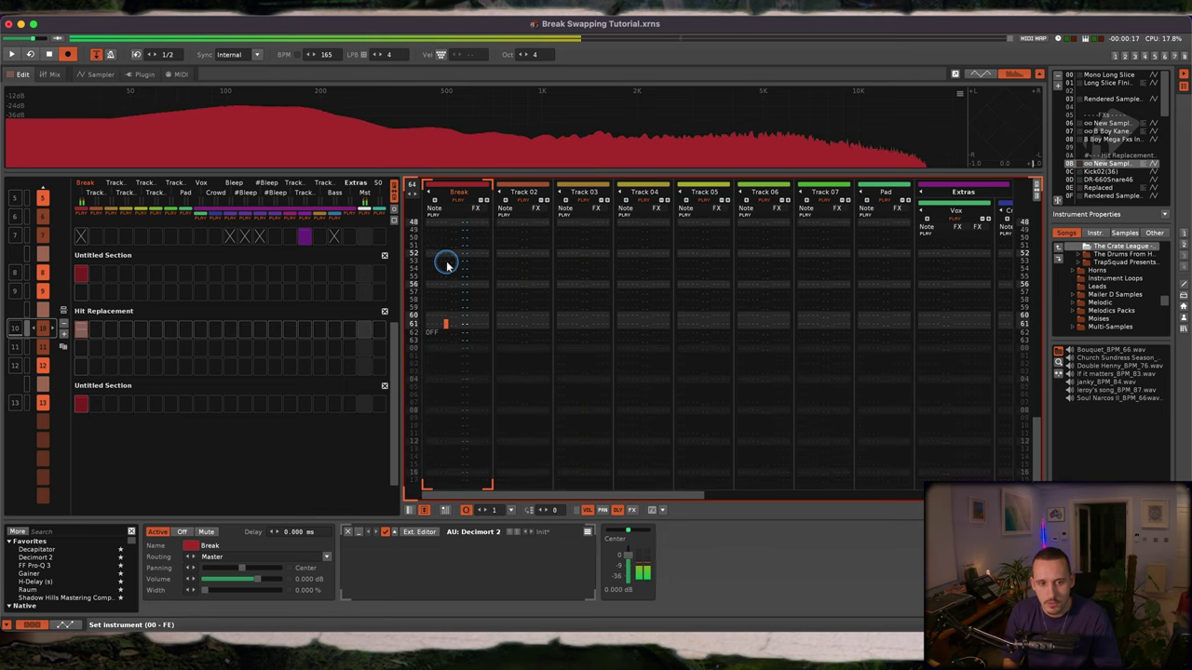
key(space)
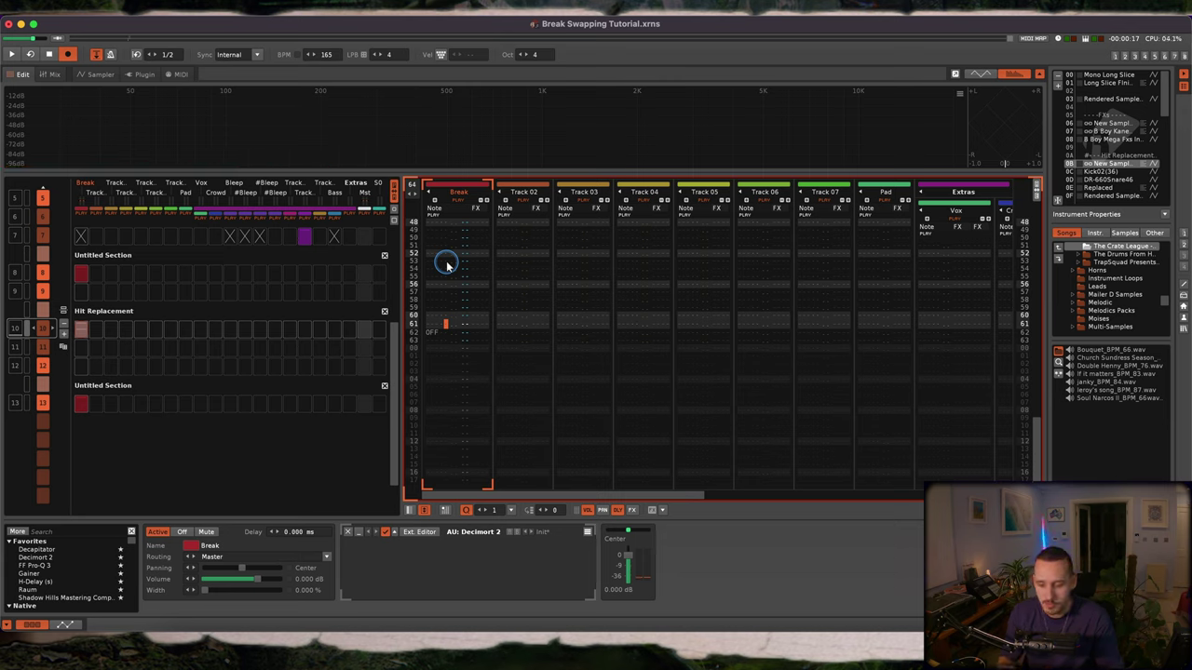
- Select lines 00 to 31 of the Break track in the Hit Replacement pattern and render the selection to a new sample
key(Home)
drag(476, 447, 484, 455)
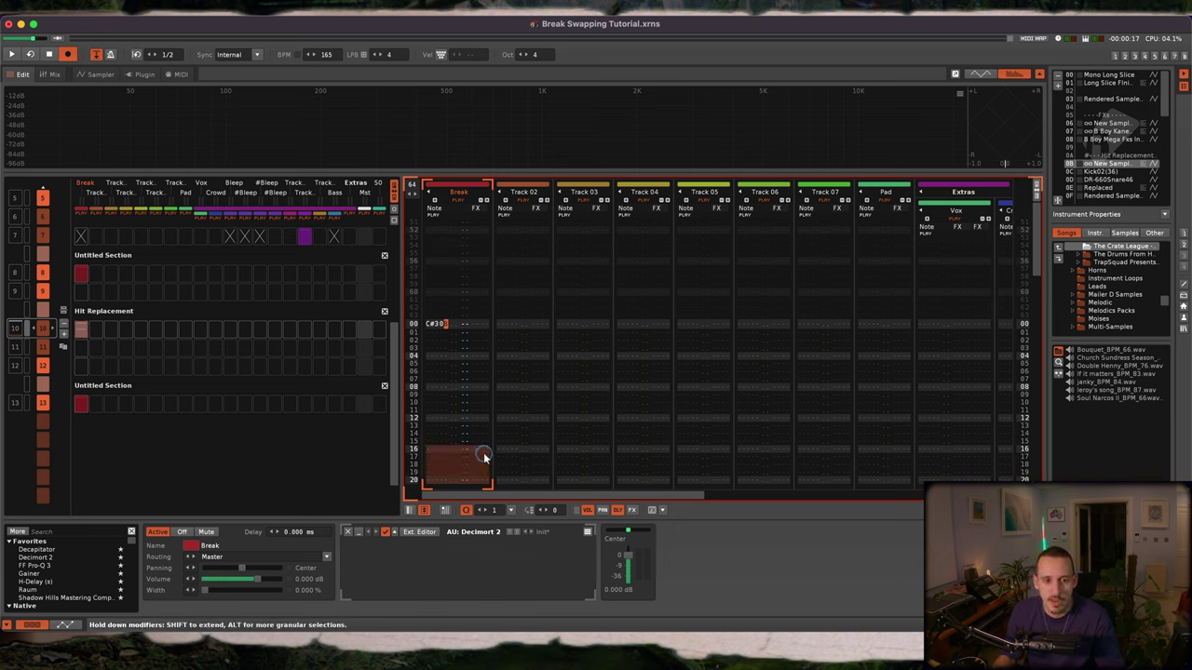
click(435, 322)
key(shift+Page_Down)
key(shift+Page_Down)
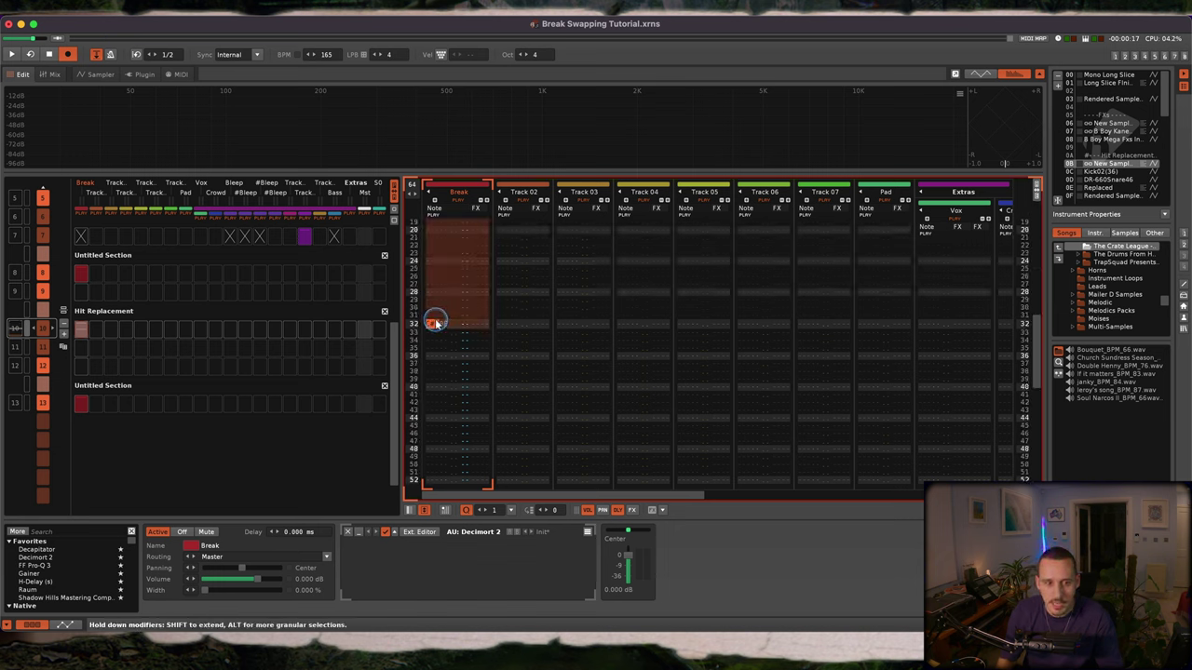
drag(437, 316, 478, 317)
right_click(436, 279)
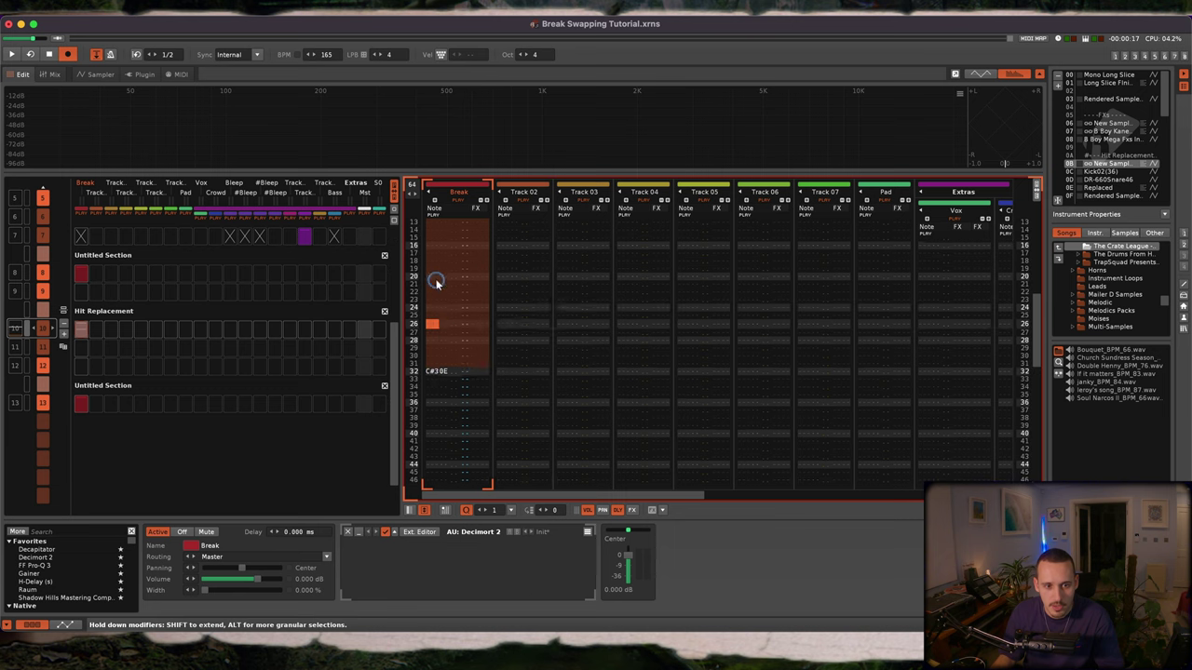
click(507, 338)
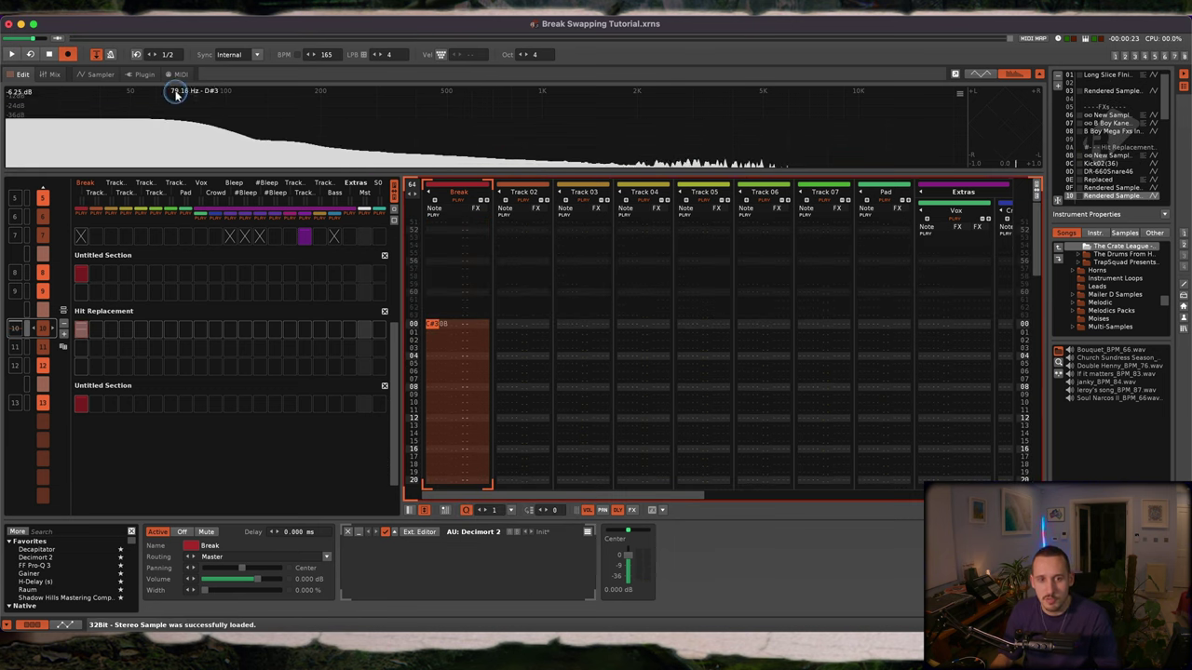
- View the rendered sample's waveform and look at its option for saving the sample
click(91, 76)
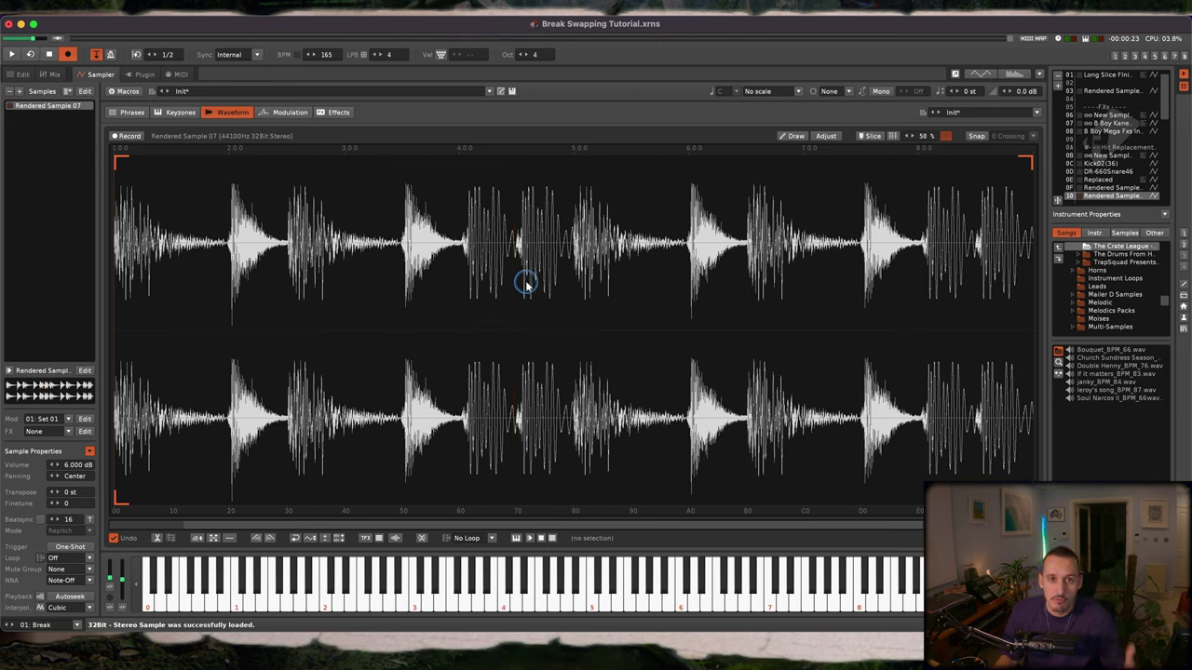
right_click(657, 296)
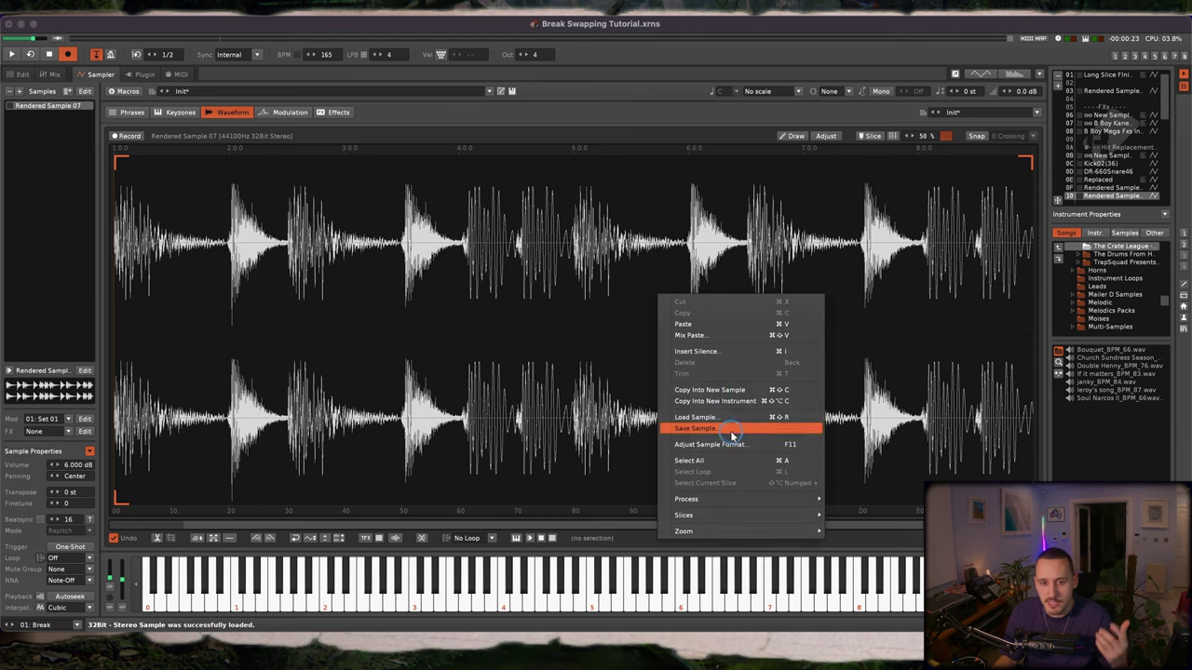
click(496, 346)
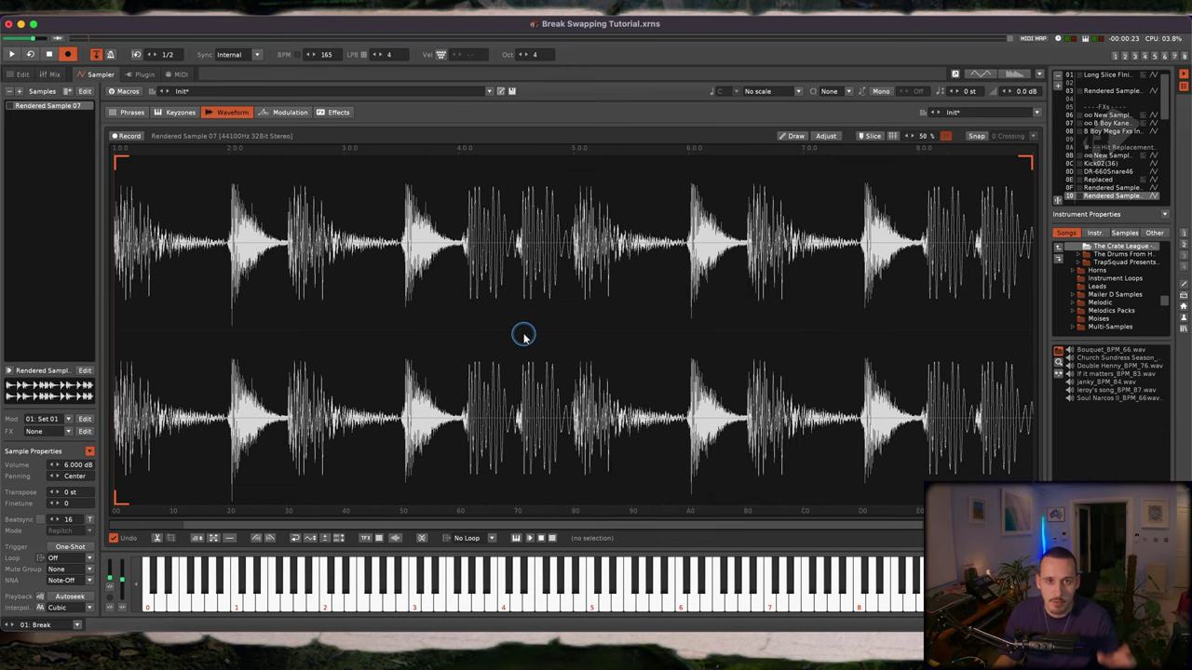
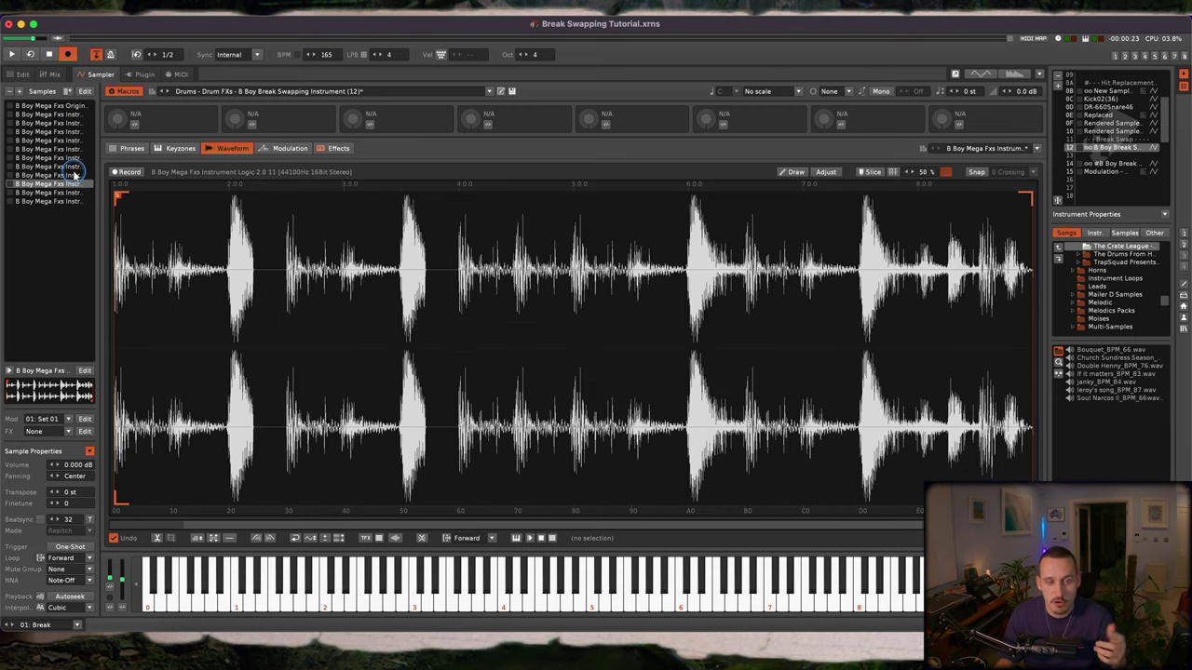
- Add a volume Stepper to modulation Set 01 of the B Boy Break Swapping instrument and set its length to 13
click(290, 148)
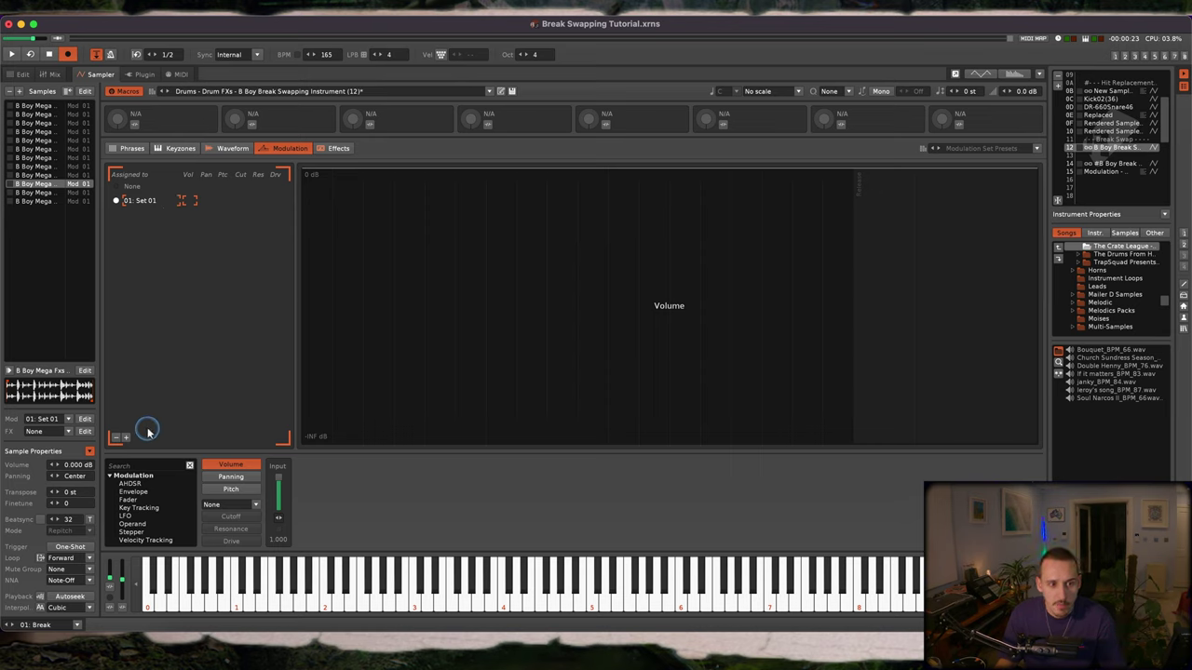
click(153, 464)
text(step)
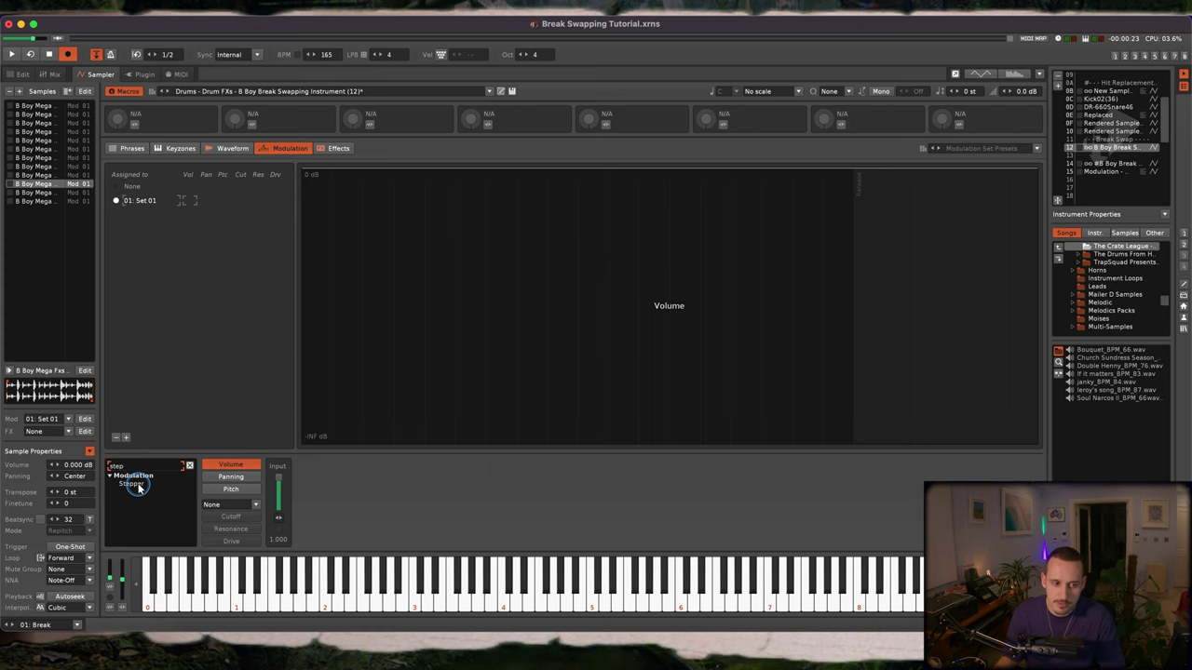
drag(138, 488, 384, 504)
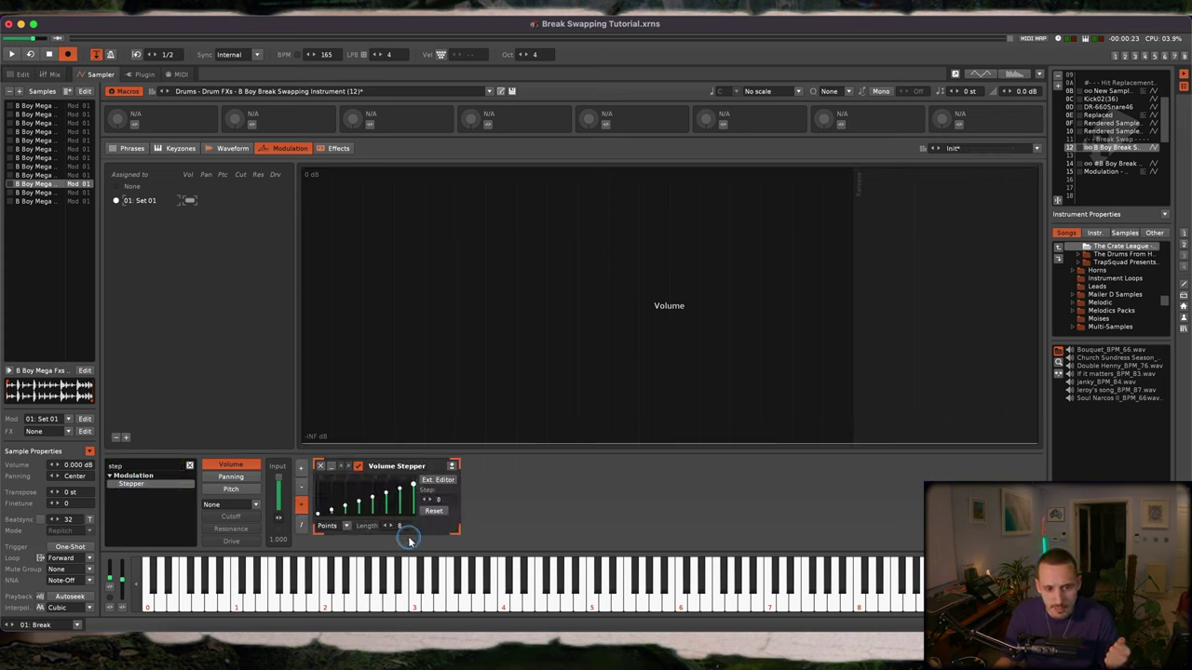
drag(391, 527, 406, 508)
- Draw all of the Volume Stepper's points down to 0.000 in the external editor and close the editor
click(437, 480)
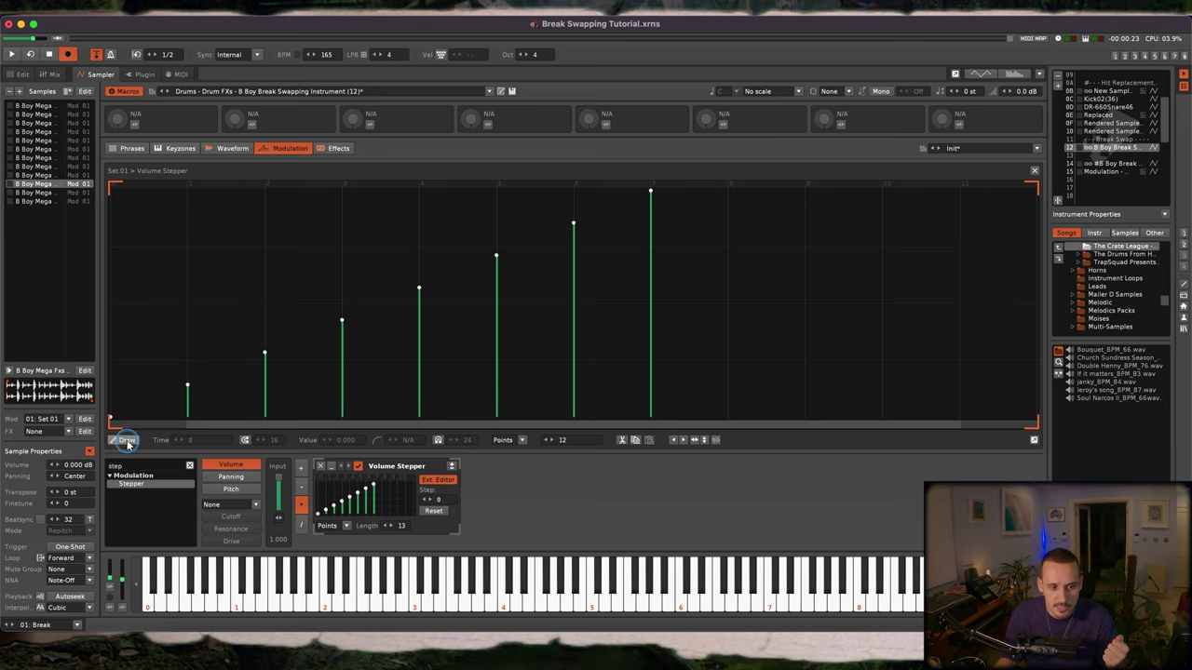
drag(115, 416, 865, 416)
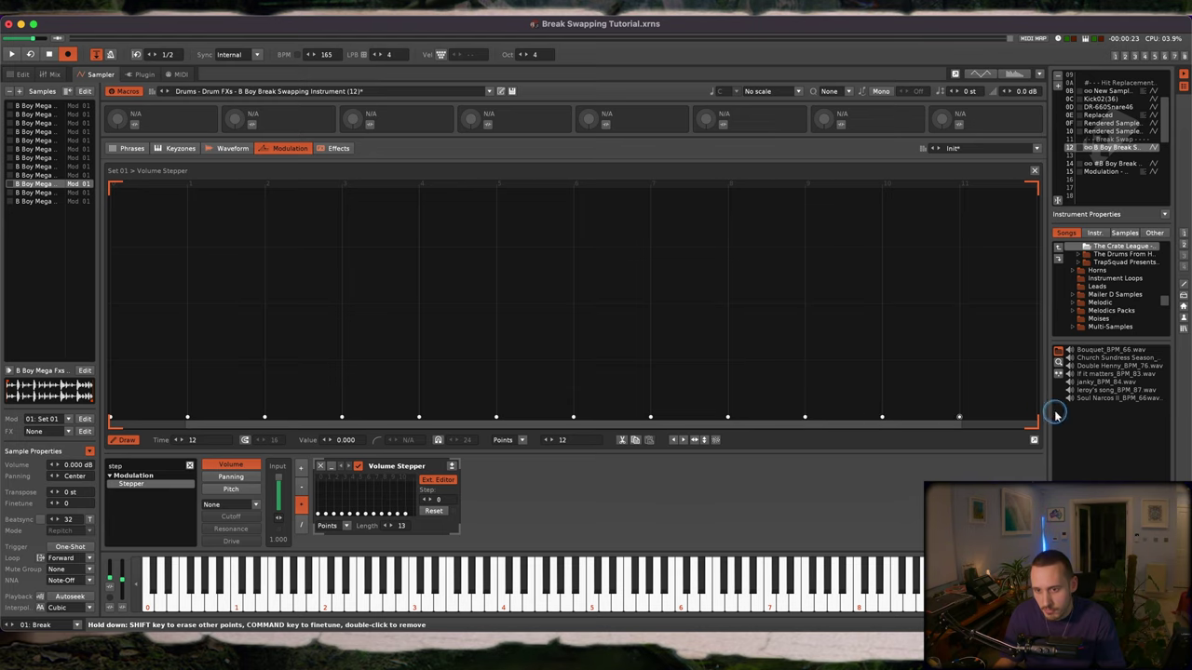
click(1033, 172)
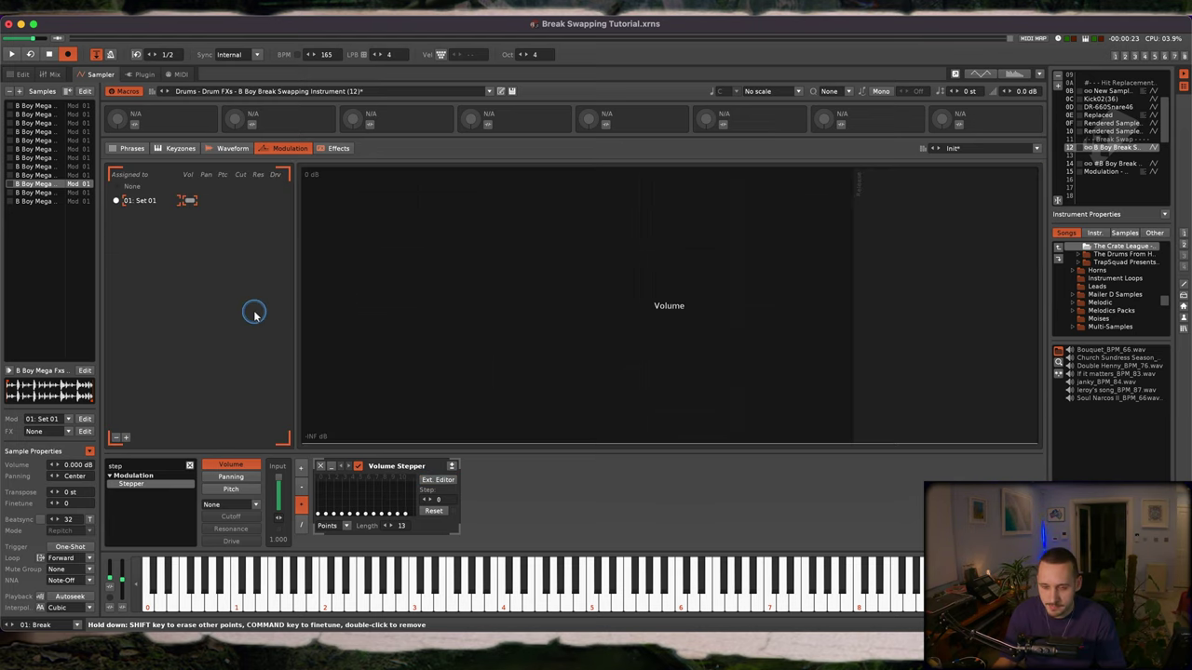
- Duplicate modulation Set 01 until there are twelve sets, each with the zeroed Stepper
click(147, 201)
key(super+z)
key(super+d)
key(super+d)
key(super+d)
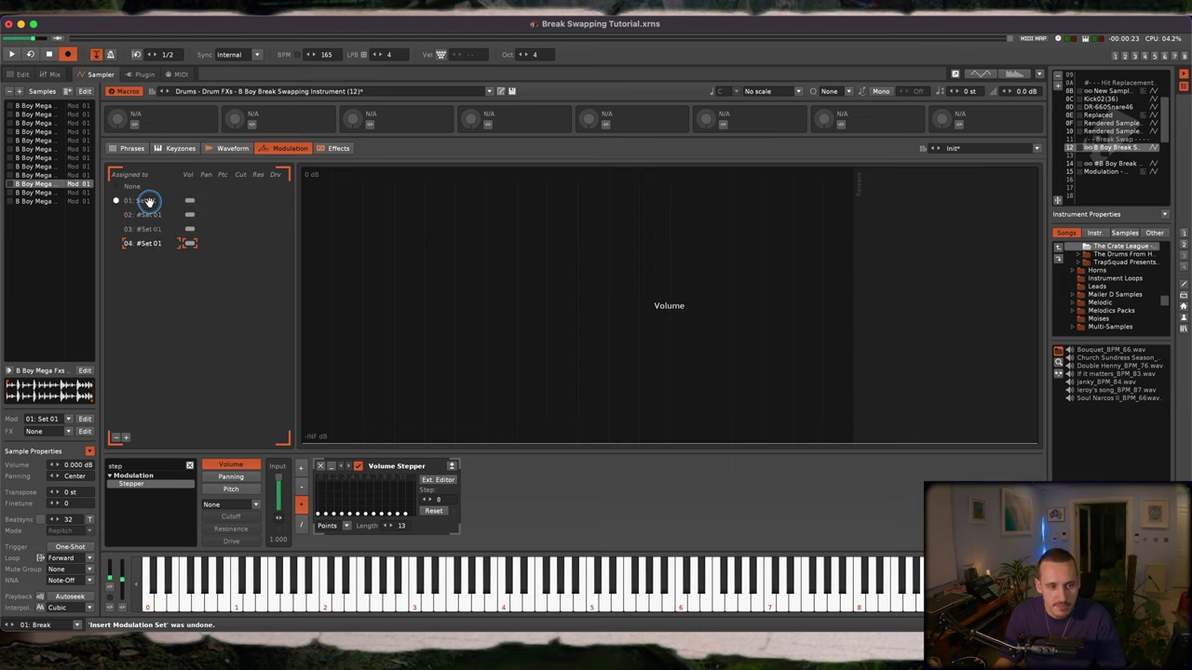
key(super+d)
key(super+d)
key(super+d)
key(super+d)
key(super+d)
key(super+d)
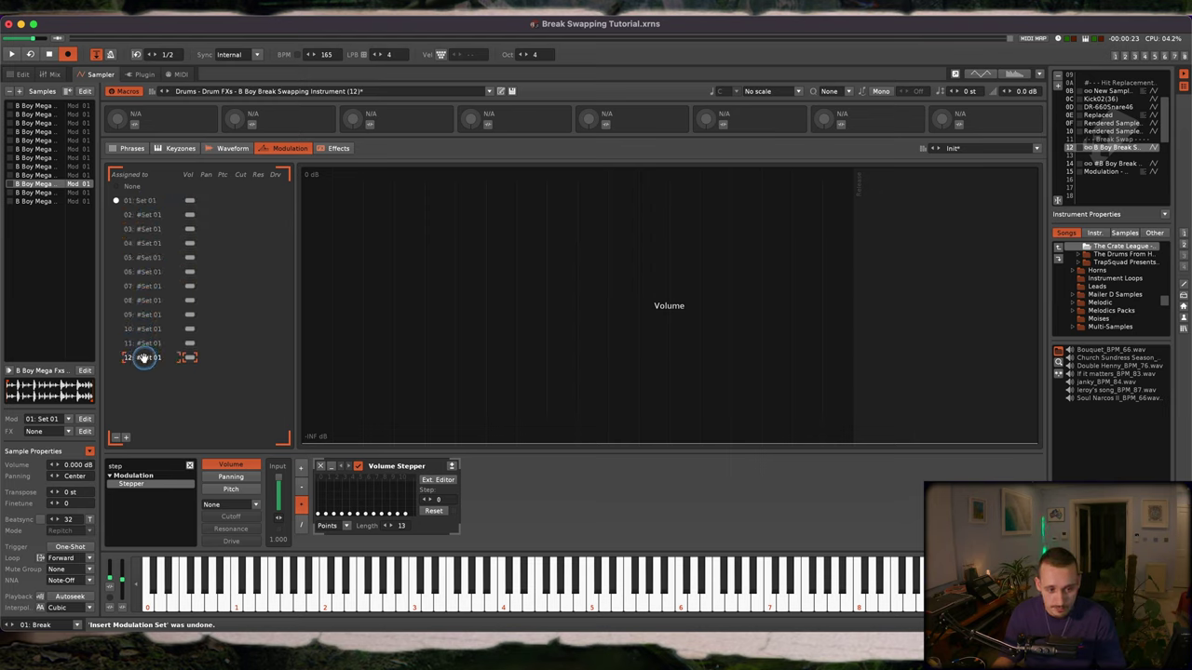
- Assign each B Boy Mega sample its own modulation set, matching samples 2 to 12 with sets 02 to 12
click(35, 106)
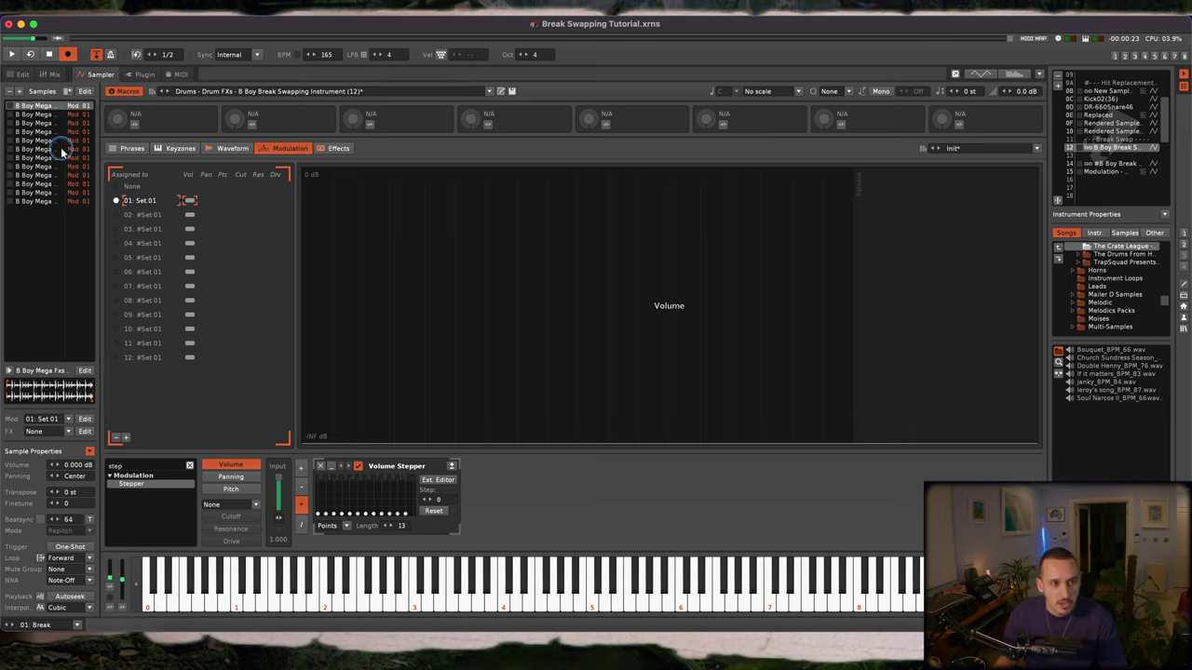
click(48, 115)
click(119, 214)
click(37, 124)
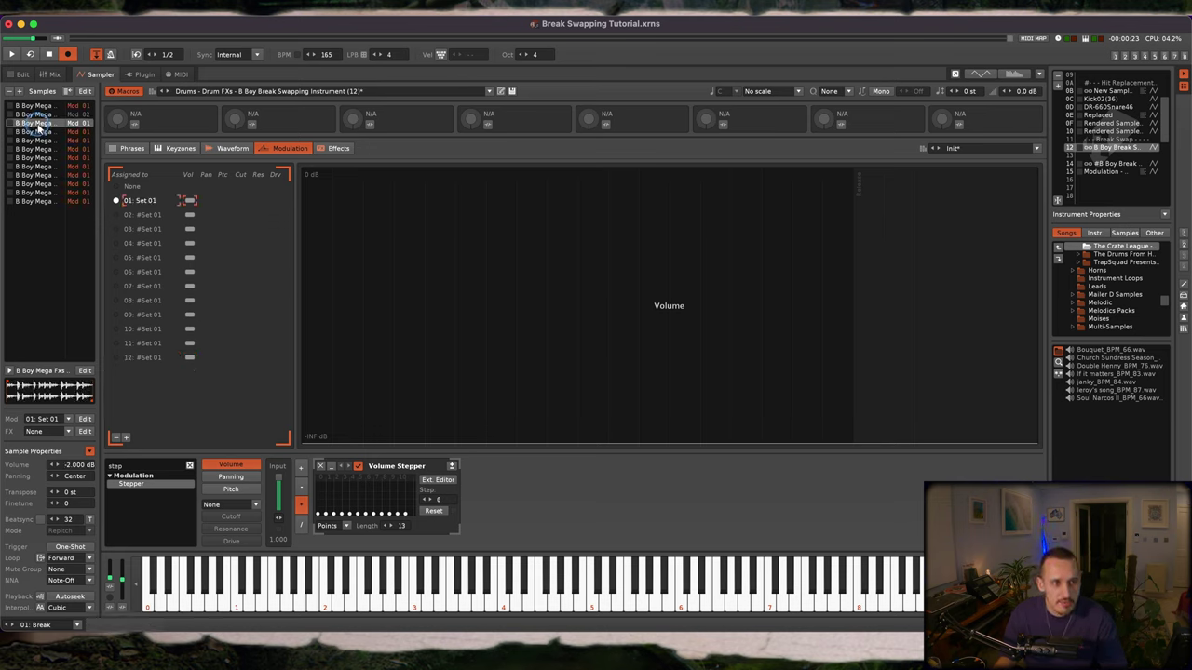
drag(115, 224, 116, 228)
click(37, 133)
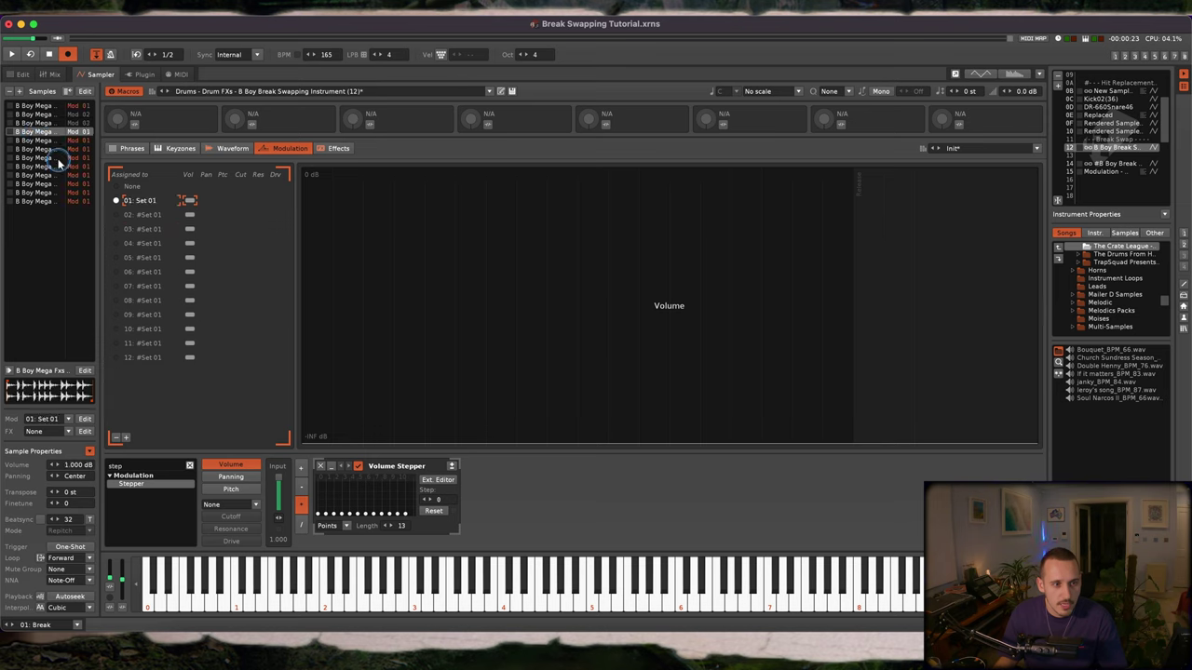
click(116, 244)
click(41, 141)
click(116, 258)
click(40, 150)
click(116, 272)
click(40, 159)
click(116, 286)
click(40, 166)
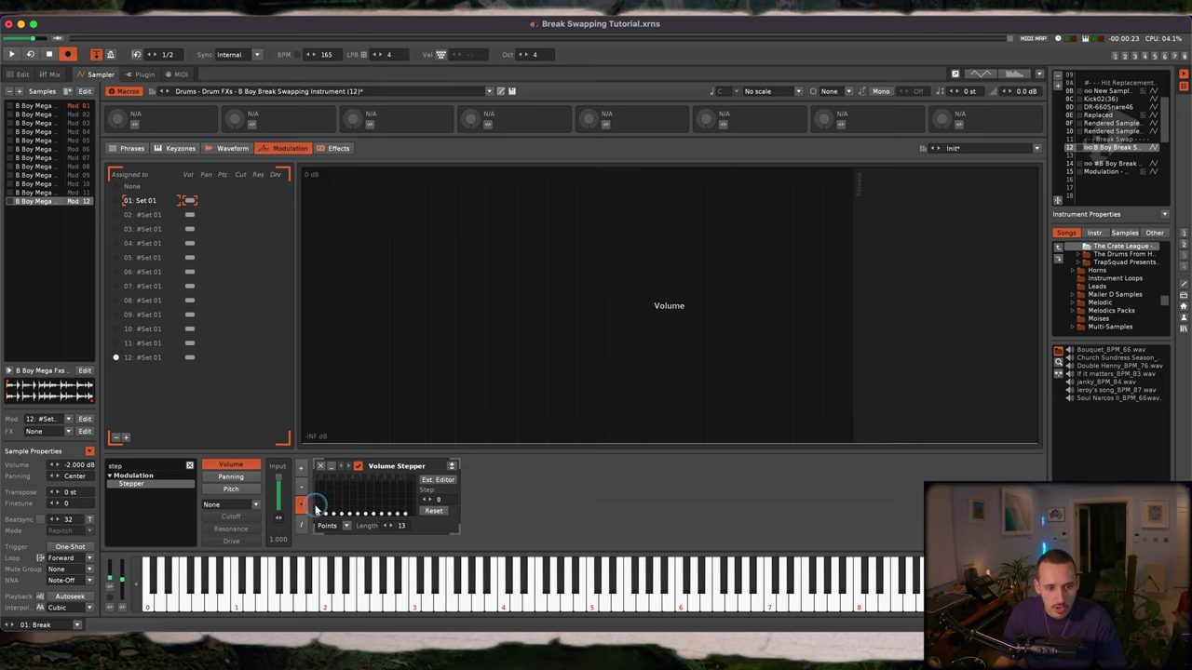
- Raise one Stepper point to maximum in each modulation set, using the point whose position matches the set's number
drag(317, 515, 317, 485)
click(146, 214)
drag(332, 515, 325, 495)
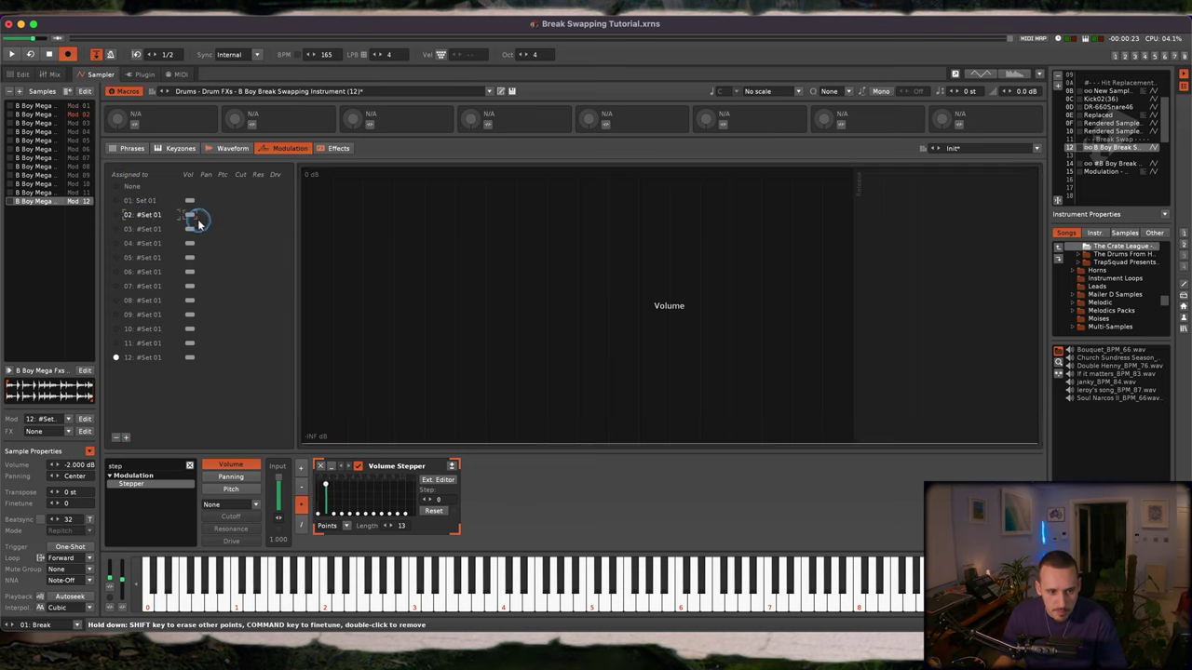
click(149, 228)
mouse_move(327, 512)
mouse_down()
mouse_move(334, 483)
mouse_move(350, 483)
mouse_up()
click(146, 257)
click(144, 286)
mouse_move(366, 513)
mouse_down()
mouse_move(366, 483)
mouse_move(389, 483)
mouse_up()
click(145, 328)
click(149, 358)
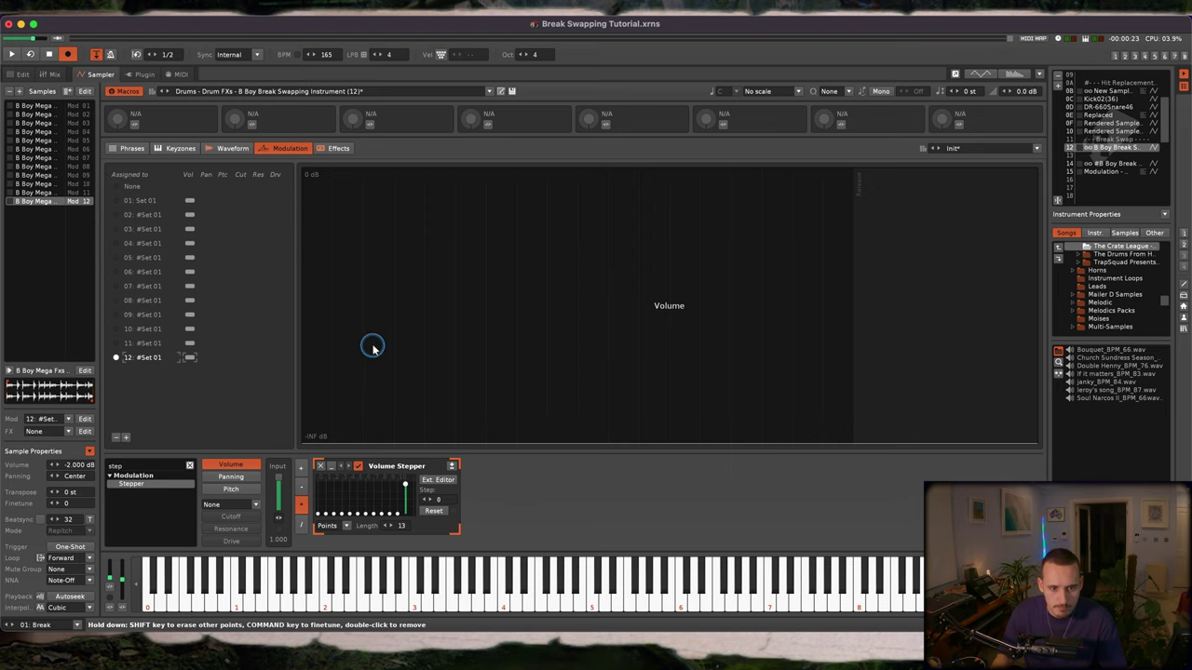
- Map the Stepper Reset parameter of all twelve modulation sets to the first macro, named Break Swap
click(135, 124)
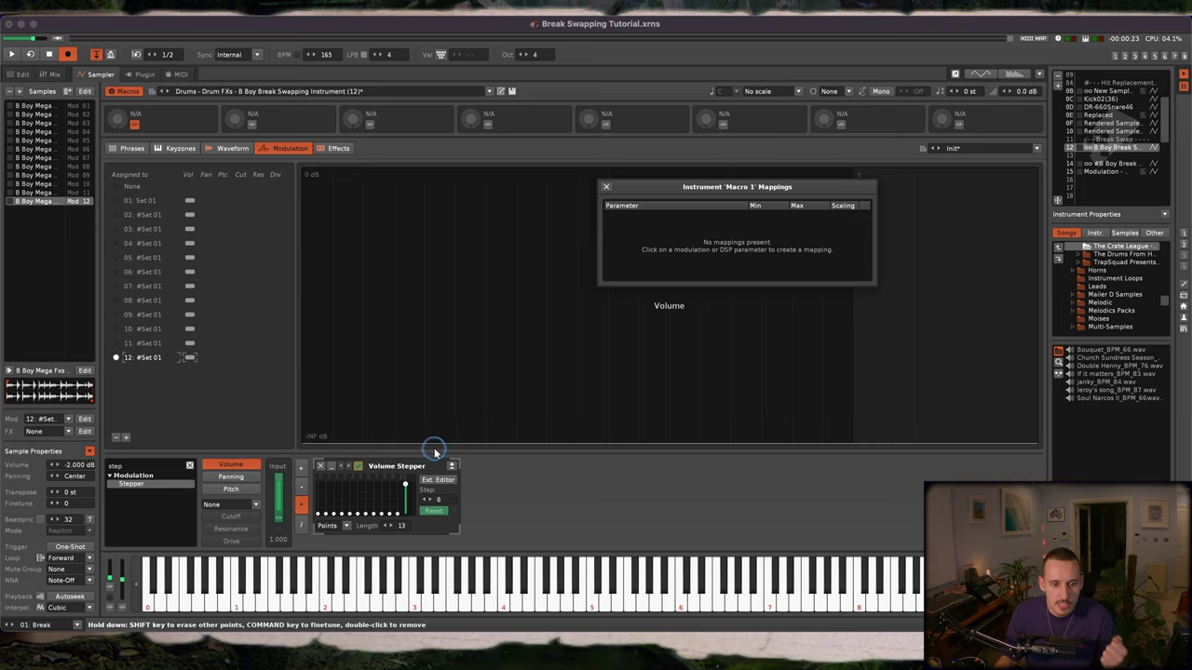
click(135, 200)
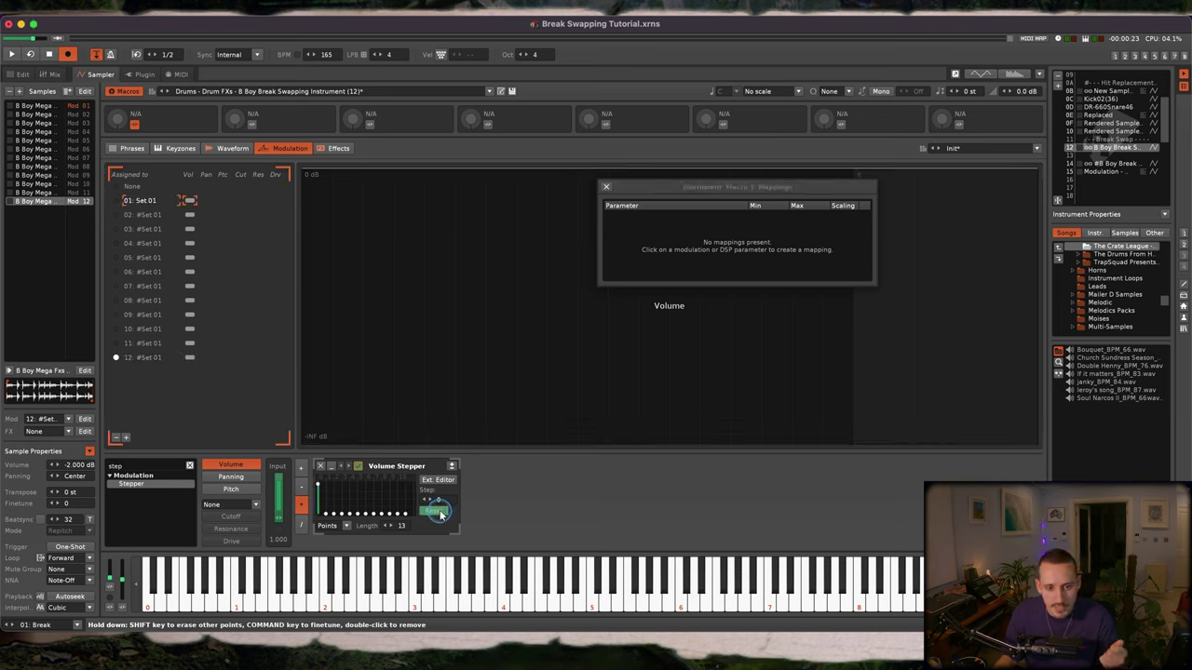
click(432, 510)
click(157, 215)
click(433, 510)
click(146, 228)
click(432, 511)
click(149, 243)
click(432, 511)
click(149, 257)
click(432, 511)
click(154, 272)
click(432, 511)
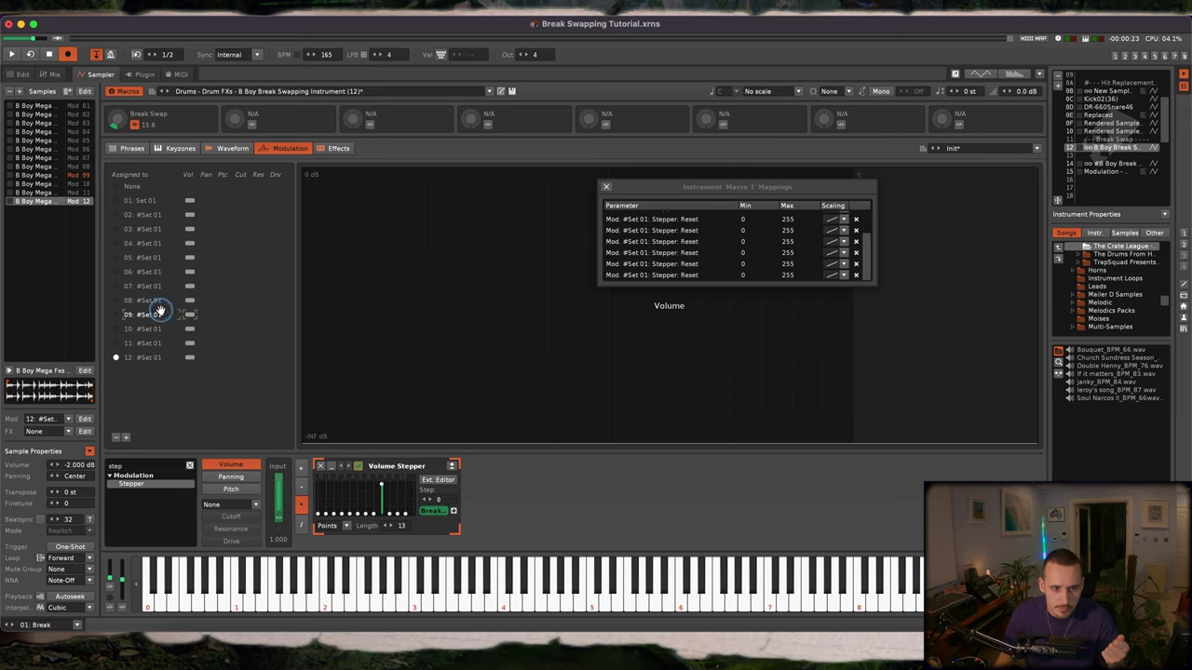
click(154, 328)
click(433, 511)
click(153, 343)
click(433, 510)
click(154, 358)
click(433, 510)
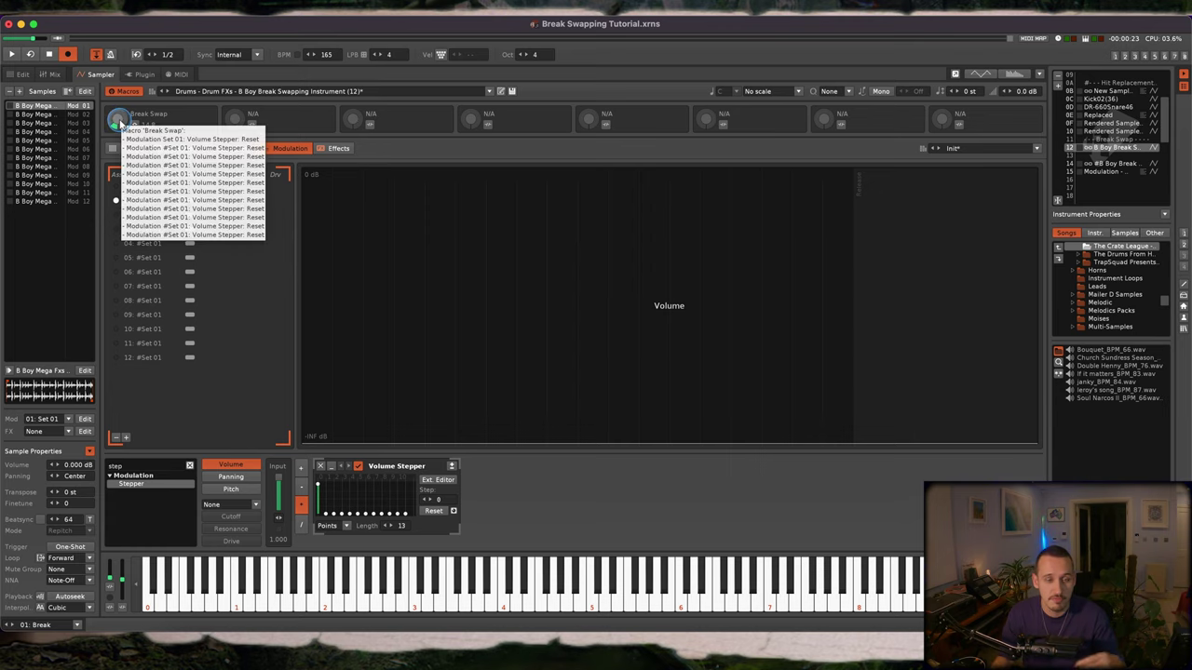
- Play C-4 while sweeping the Break Swap macro up from 0 to hear the breaks switch, and view a sample's waveform
drag(119, 124, 122, 144)
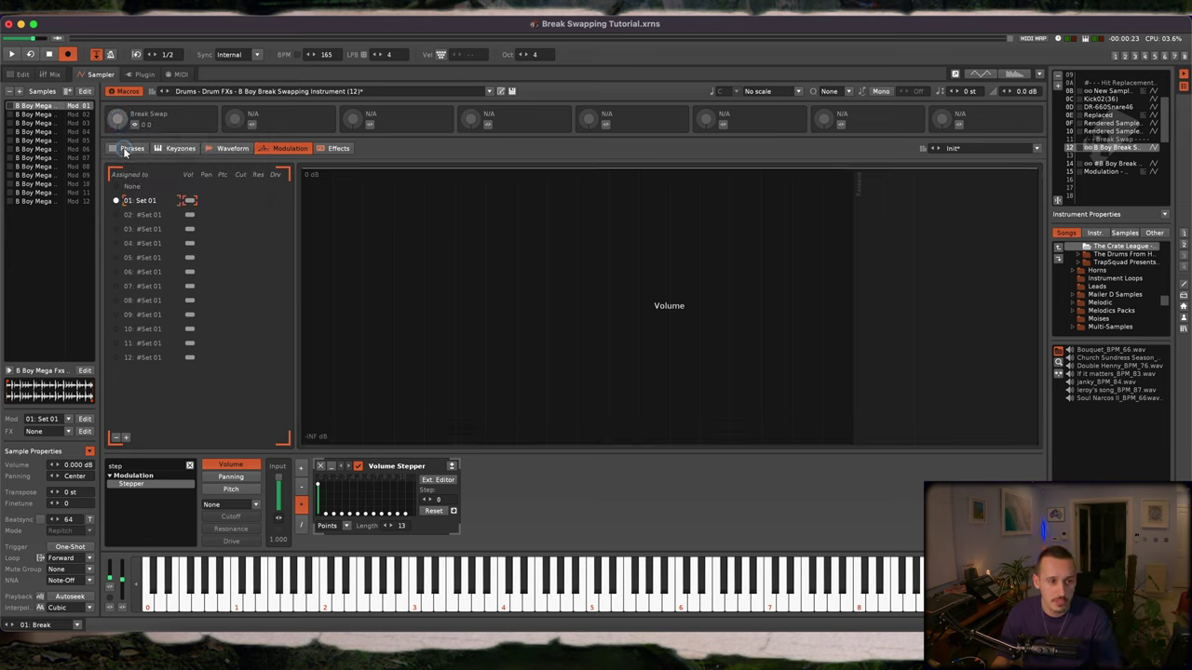
key(z)
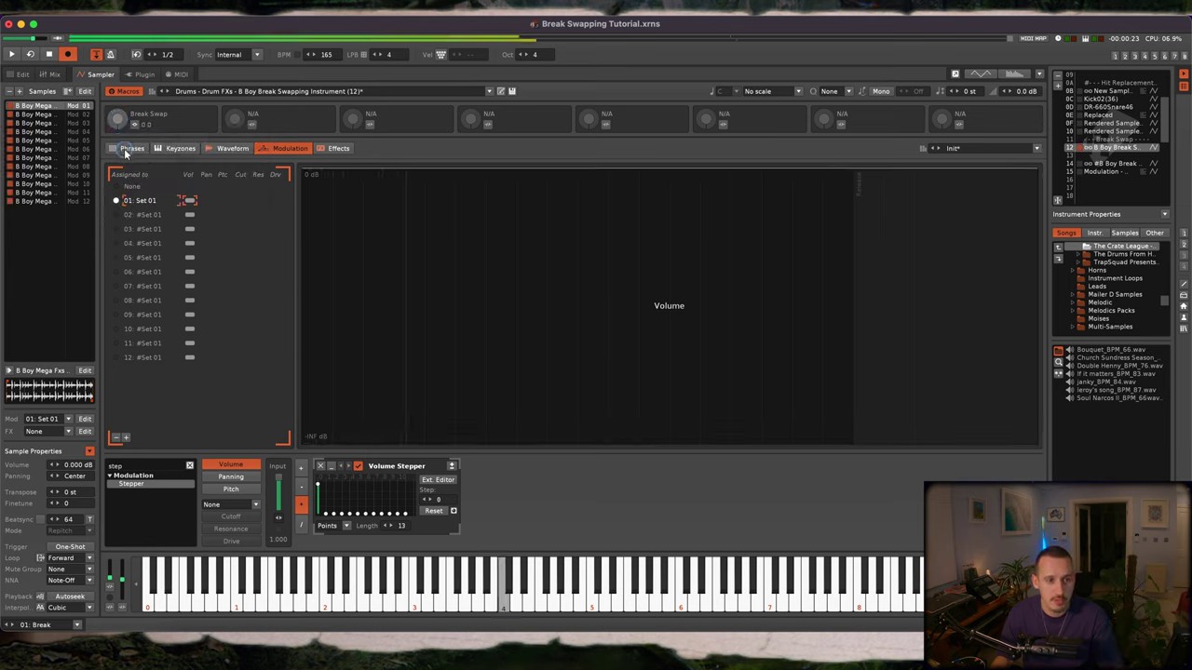
drag(117, 124, 118, 116)
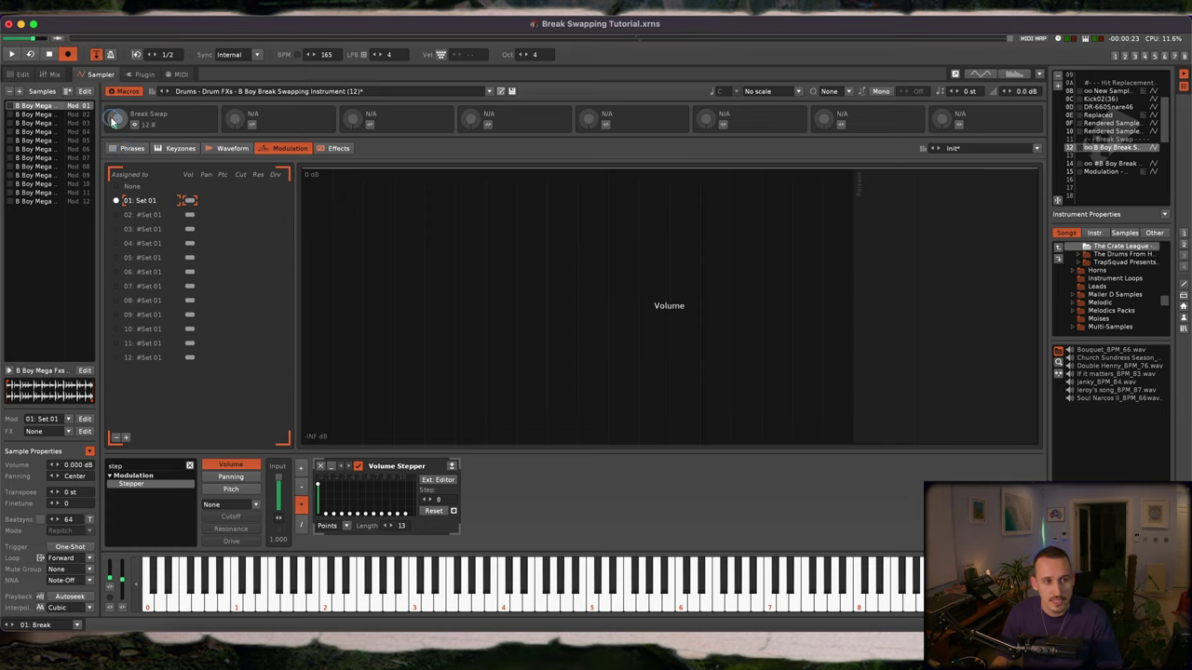
click(120, 90)
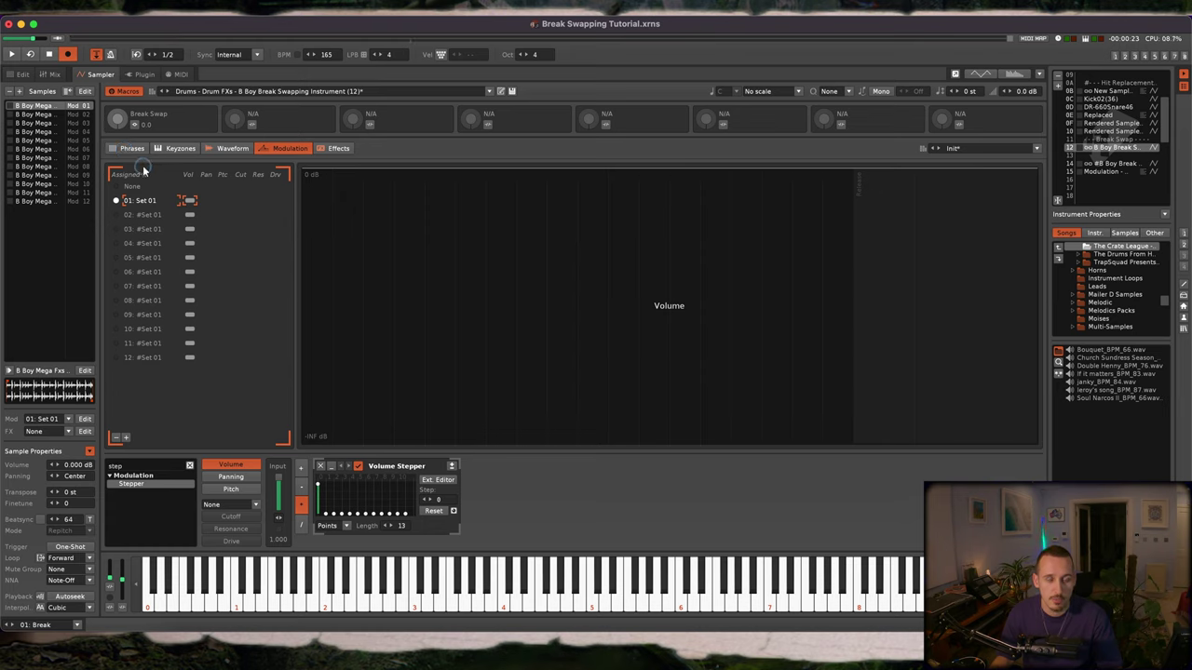
key(z)
drag(121, 132, 121, 112)
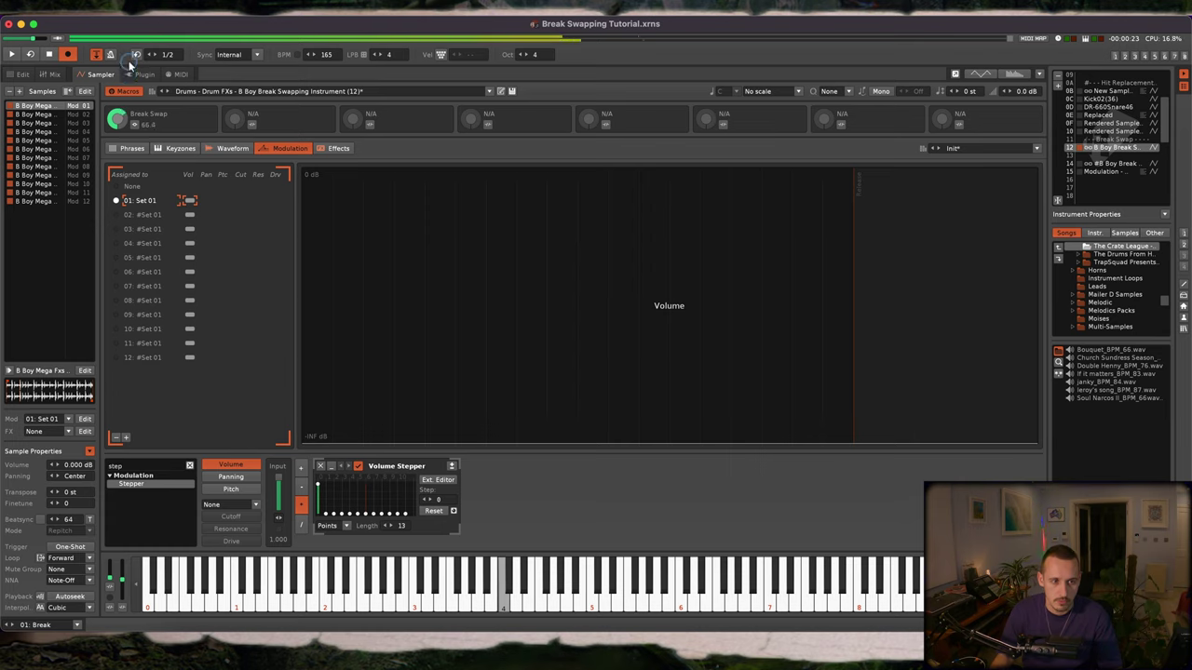
drag(120, 117, 126, 54)
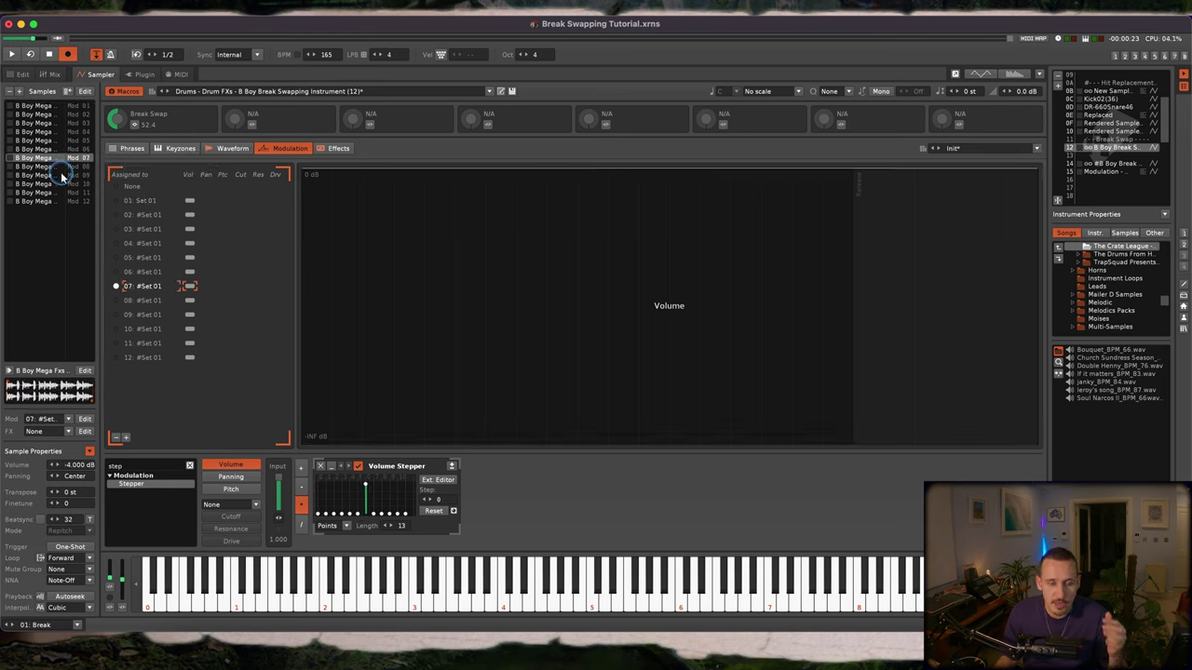
click(235, 148)
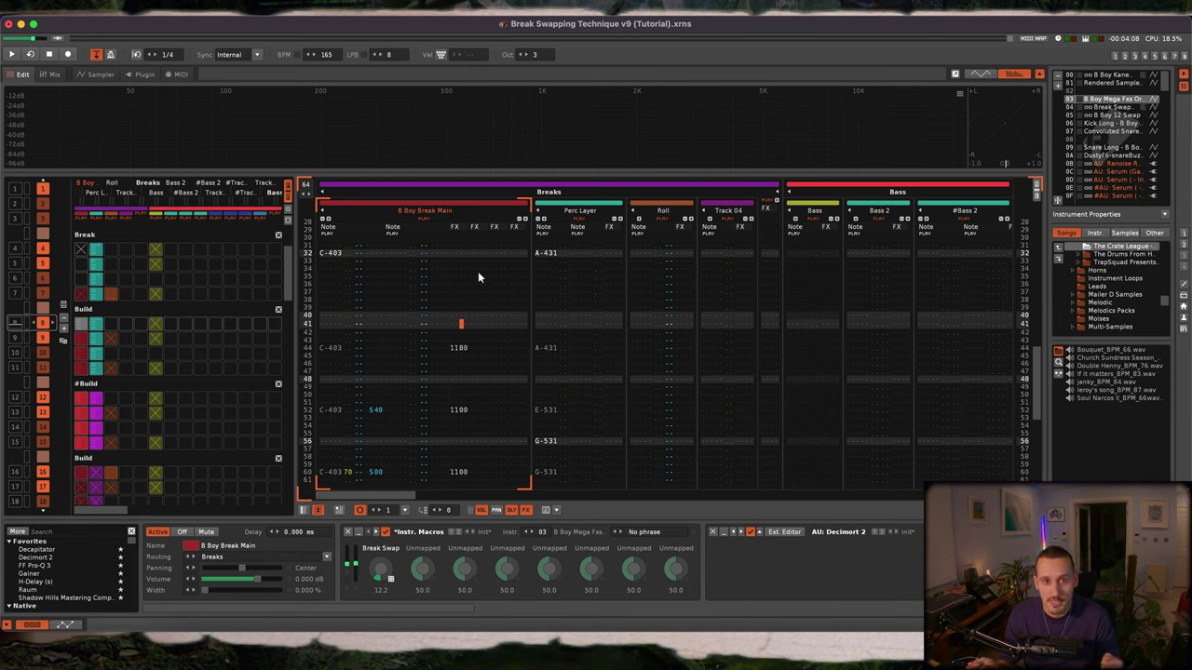
- In the Break Swapping Technique v9 song, write a Break Swap pattern effect of 111F at line 41 of B Boy Break Main
click(382, 572)
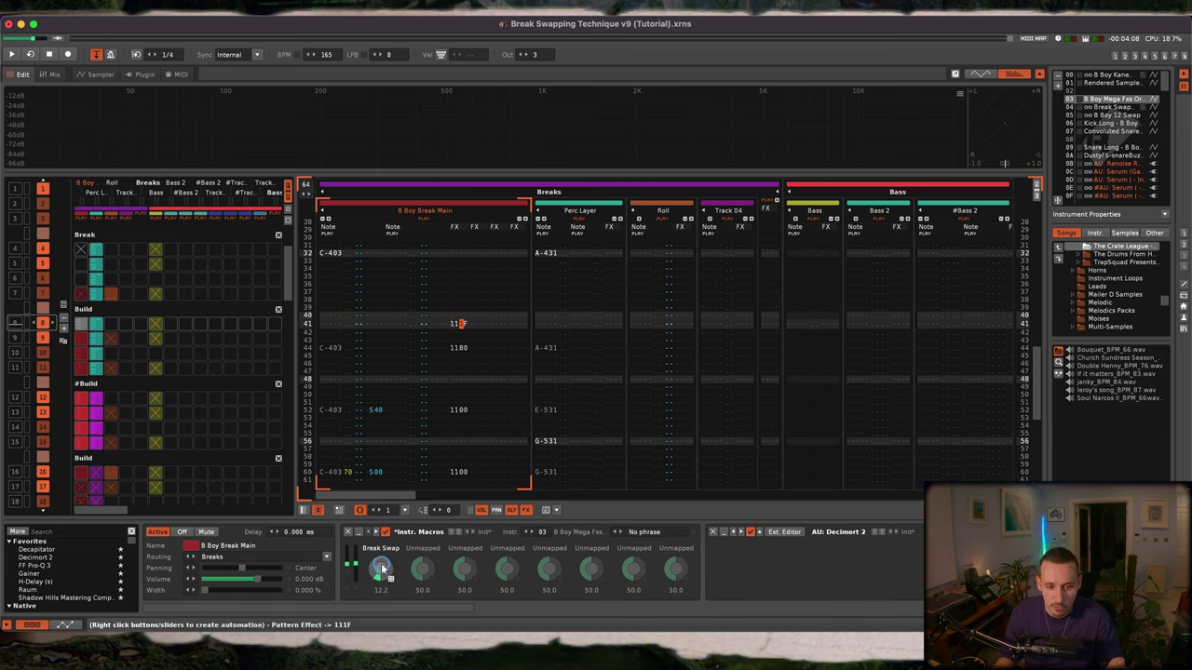
drag(390, 463, 391, 468)
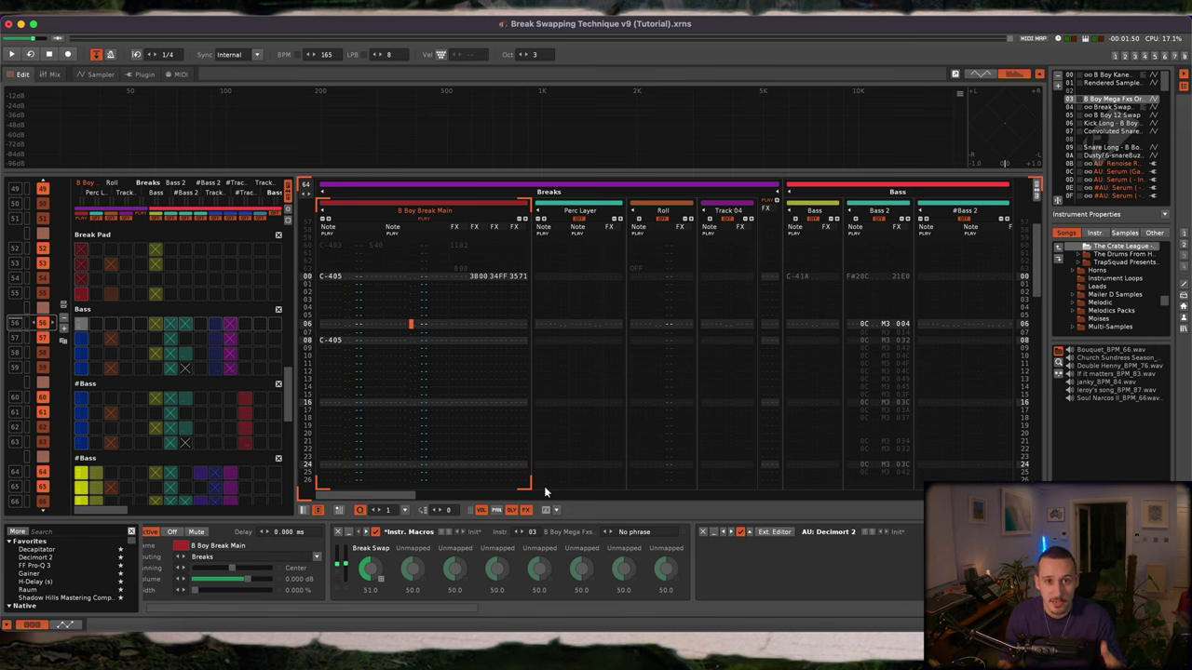
- Try Lines interpolation on the custom envelope of the LFO driving the Break Swap macro, and return it to Points
drag(447, 609, 712, 607)
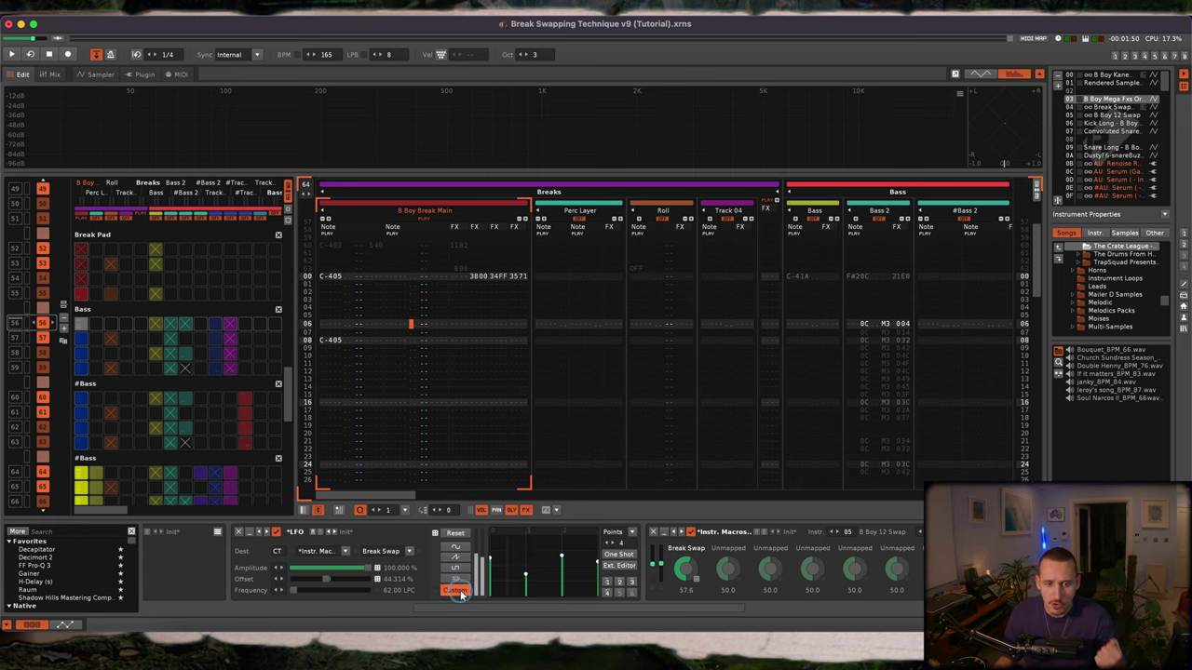
click(622, 532)
click(621, 514)
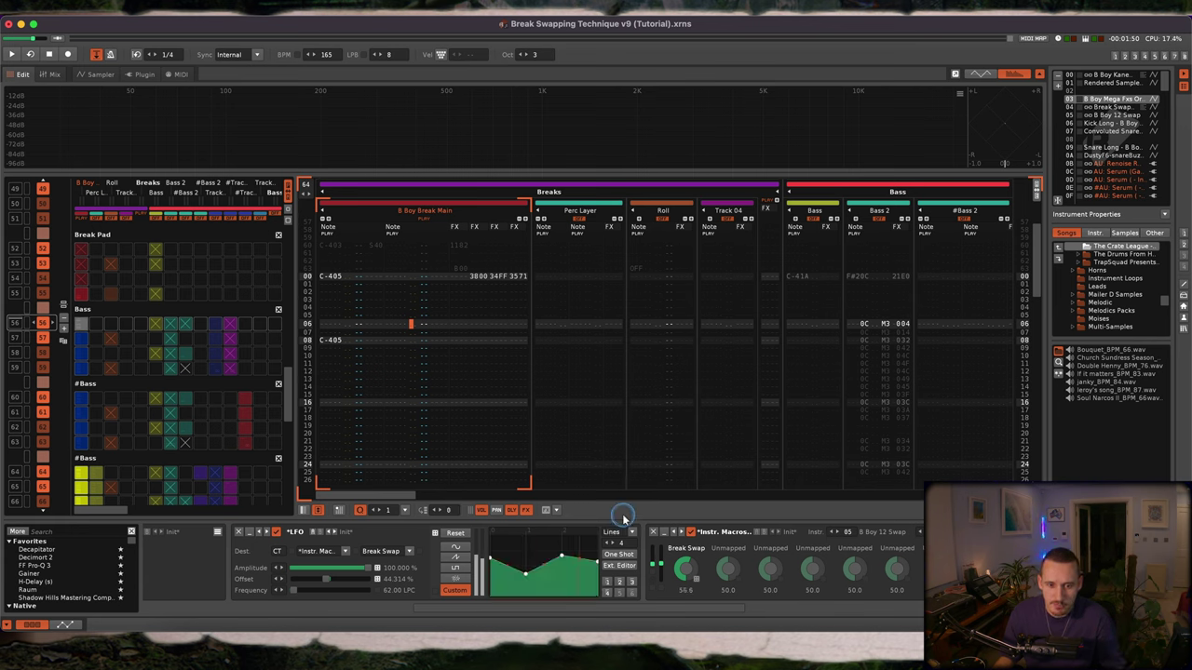
click(631, 531)
click(623, 505)
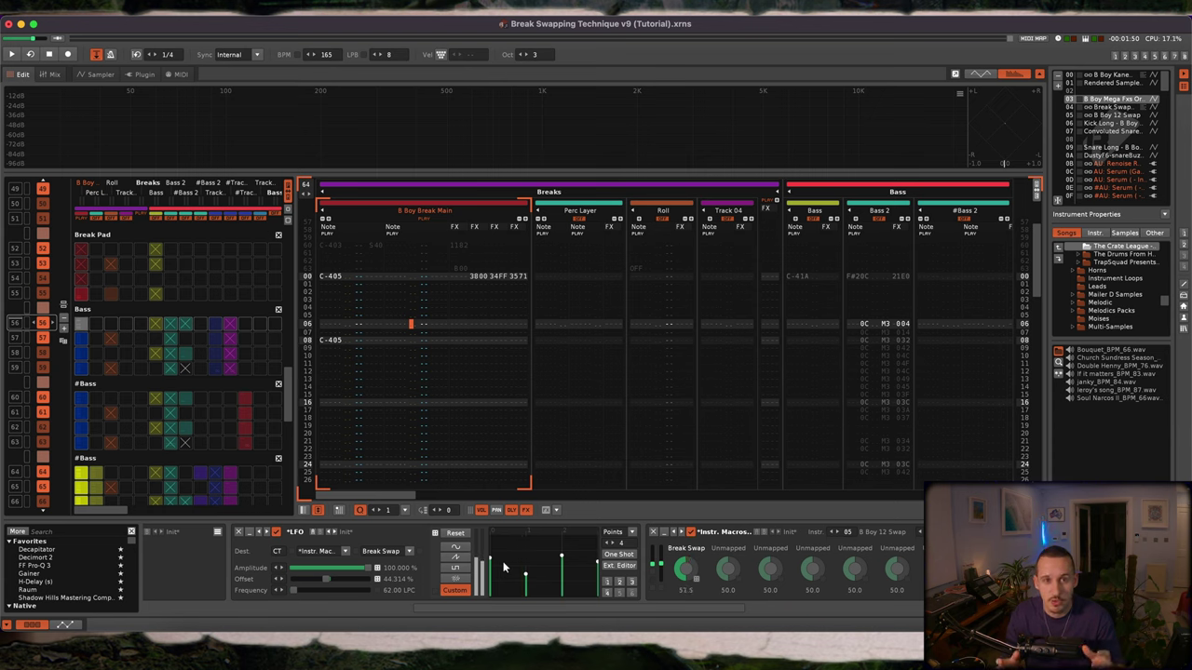
click(376, 568)
mouse_move(377, 571)
mouse_down()
mouse_move(294, 572)
mouse_move(368, 573)
mouse_up()
click(397, 552)
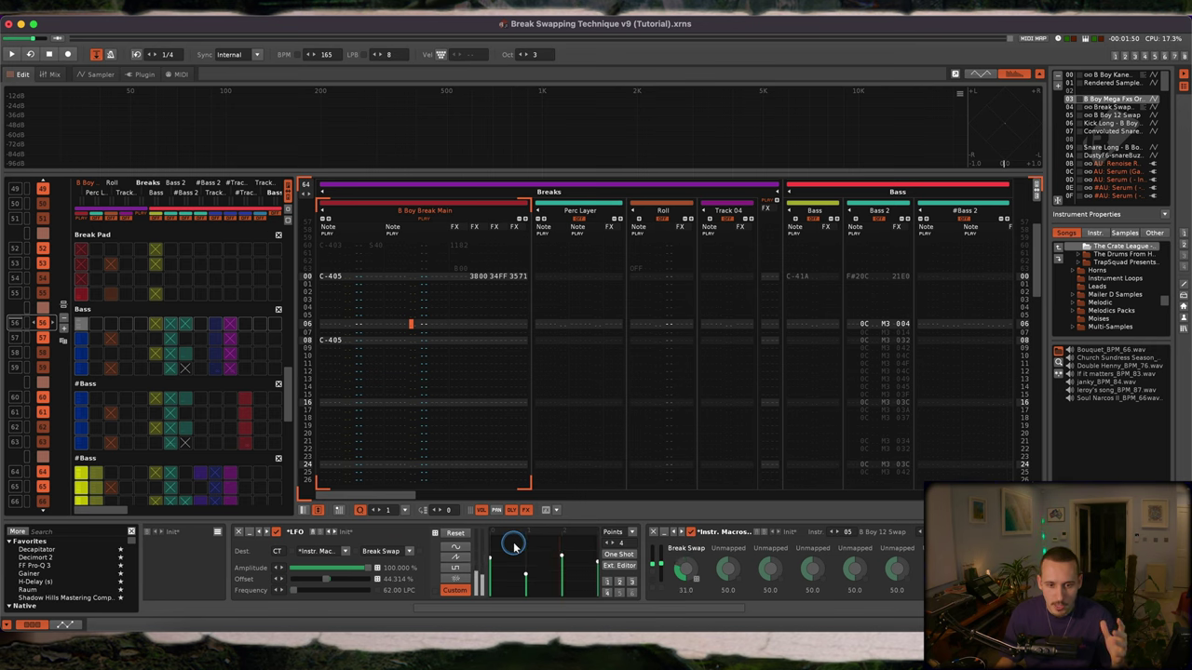
drag(540, 546, 592, 556)
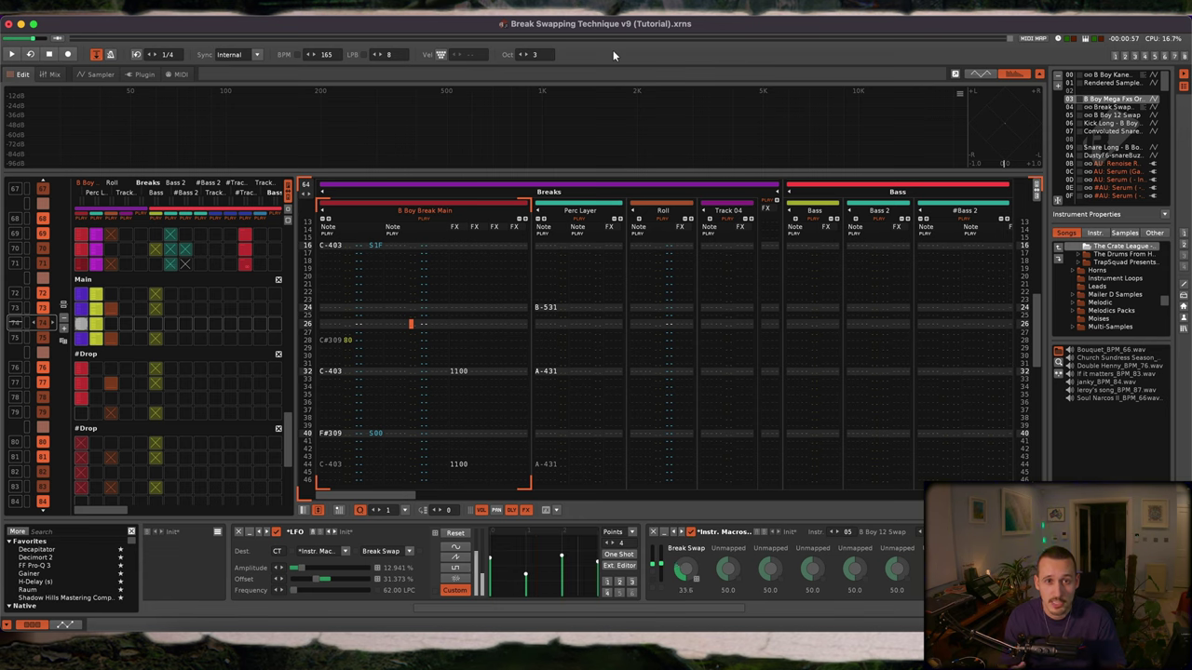
- View the Session Time breakdown of the song's editing time, and close it
click(240, 13)
mouse_move(319, 45)
click(373, 47)
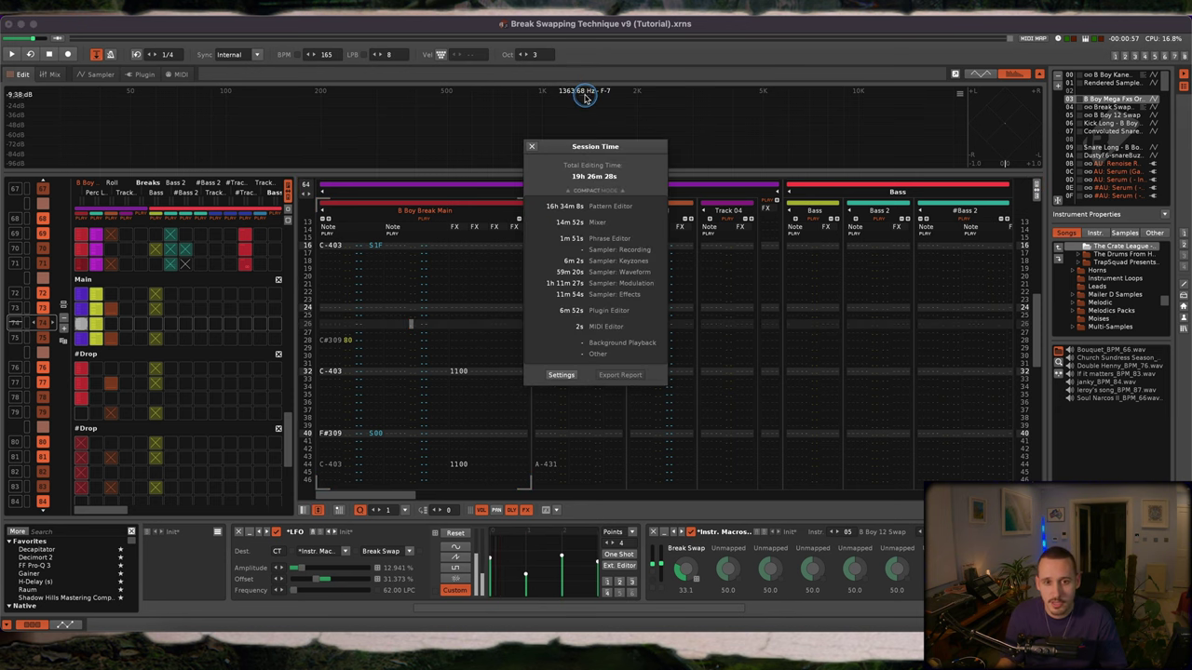
click(530, 149)
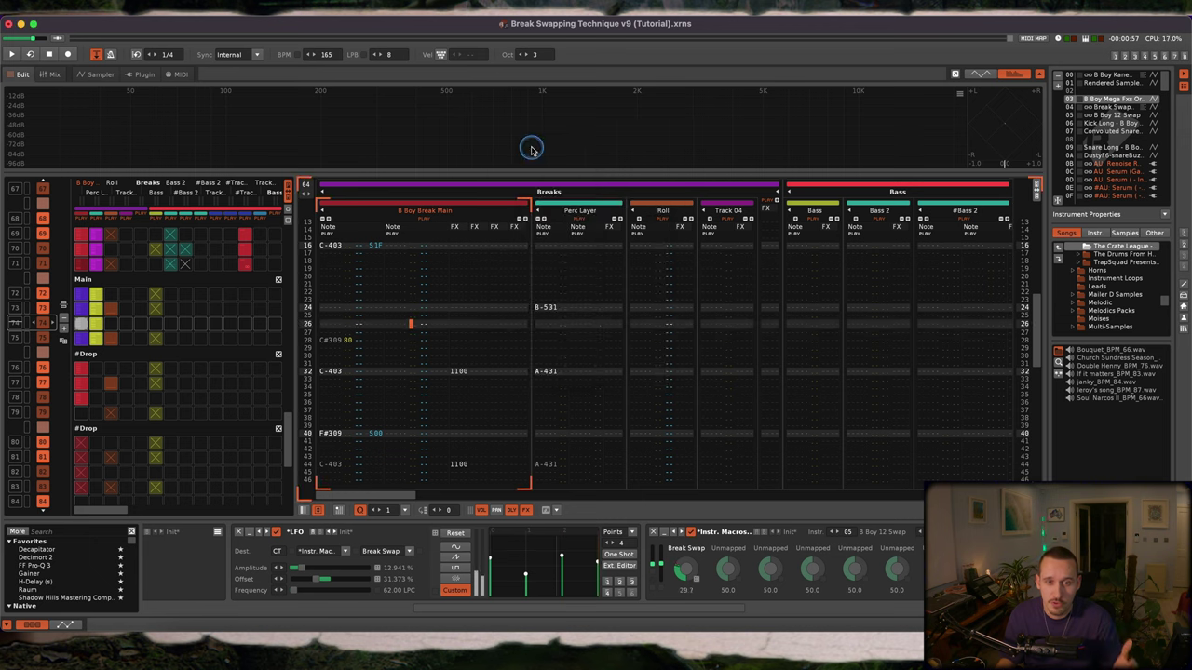